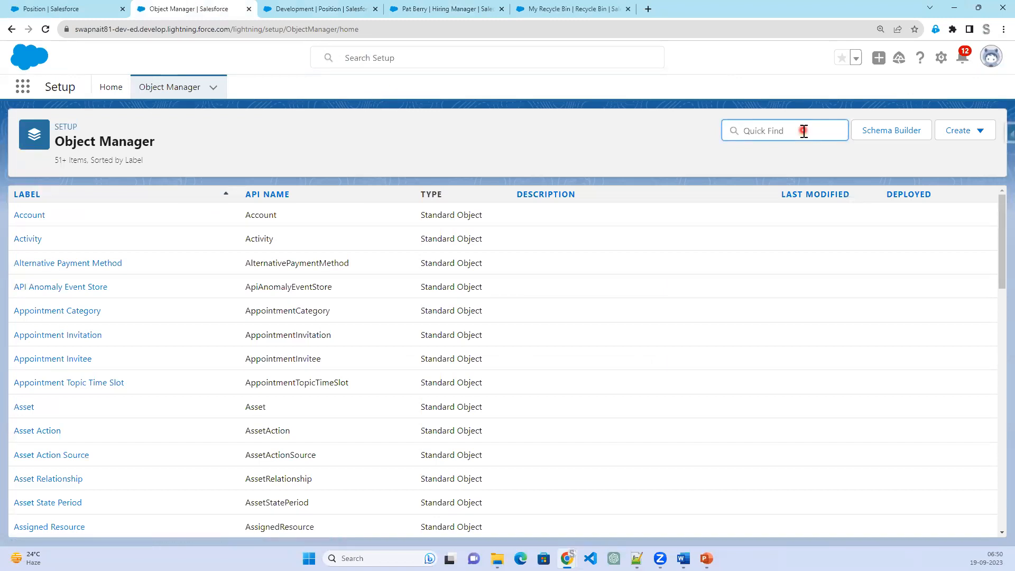
- Find the Candidate object in Object Manager and start a new custom field in its Fields & Relationships
type("Can")
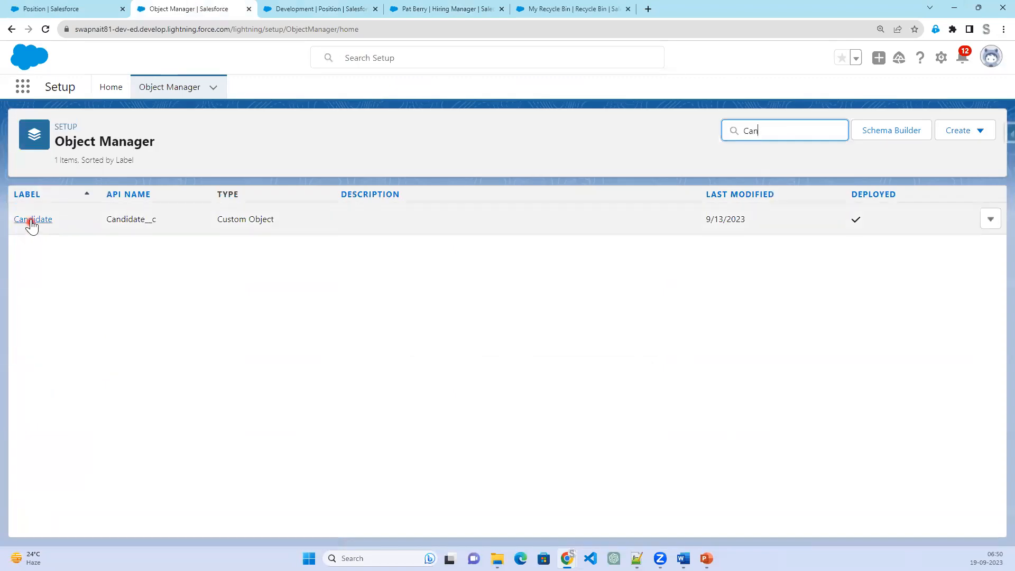
left_click(30, 221)
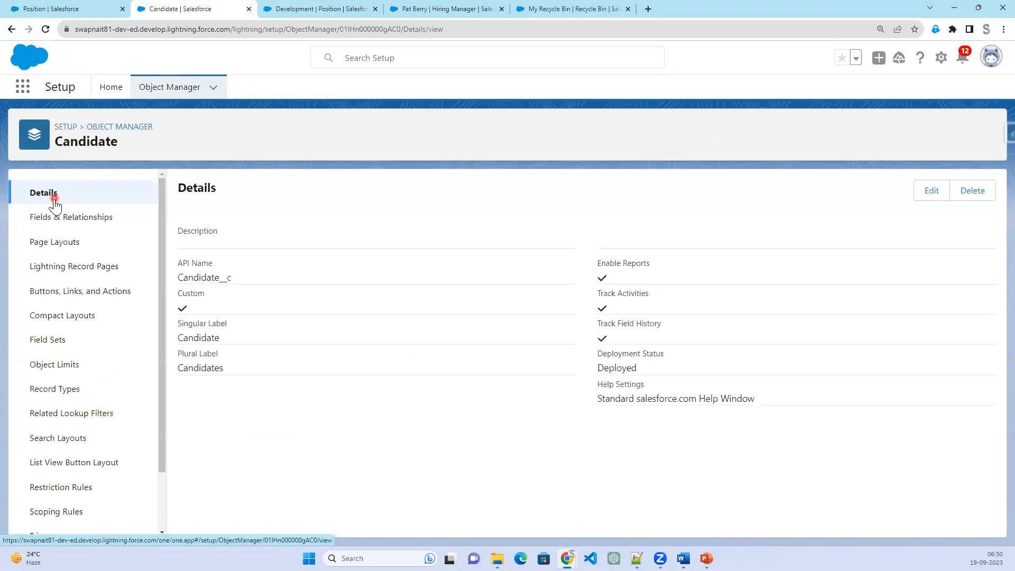
left_click(65, 219)
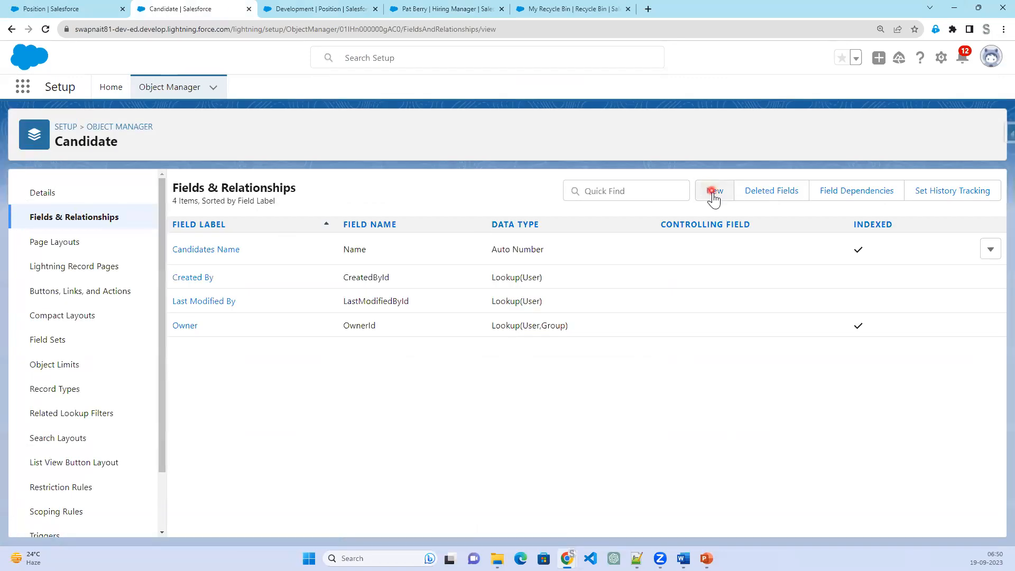
left_click(713, 193)
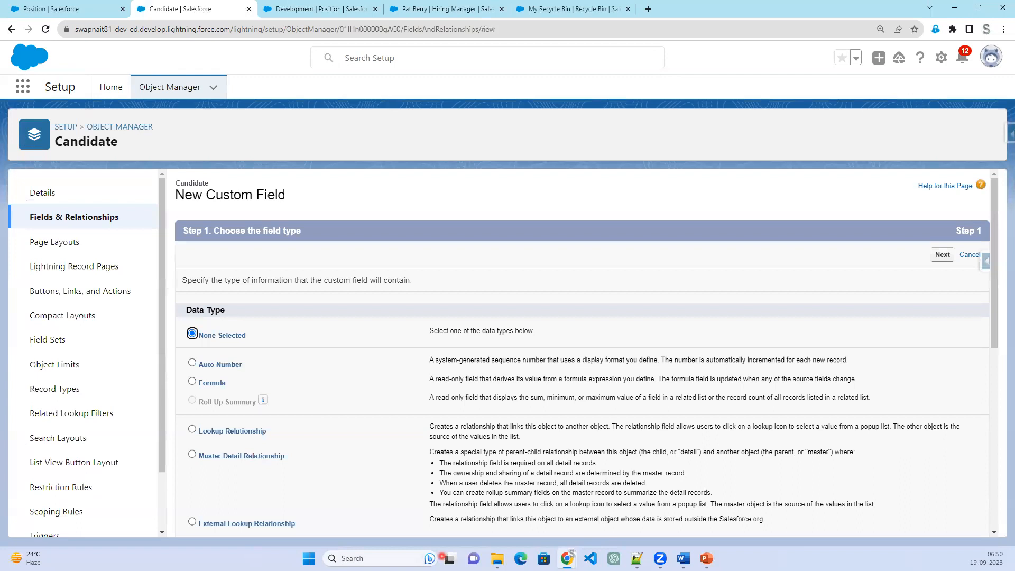
- Switch to PowerPoint, read the use case slide on the Position and Candidate relationship, and return to Salesforce
left_click(707, 558)
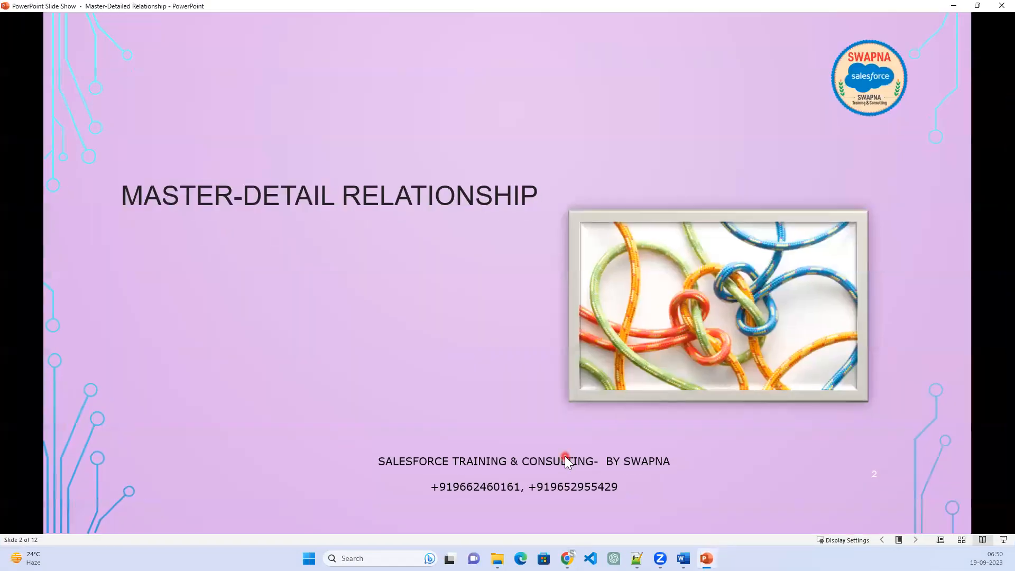
left_click(565, 456)
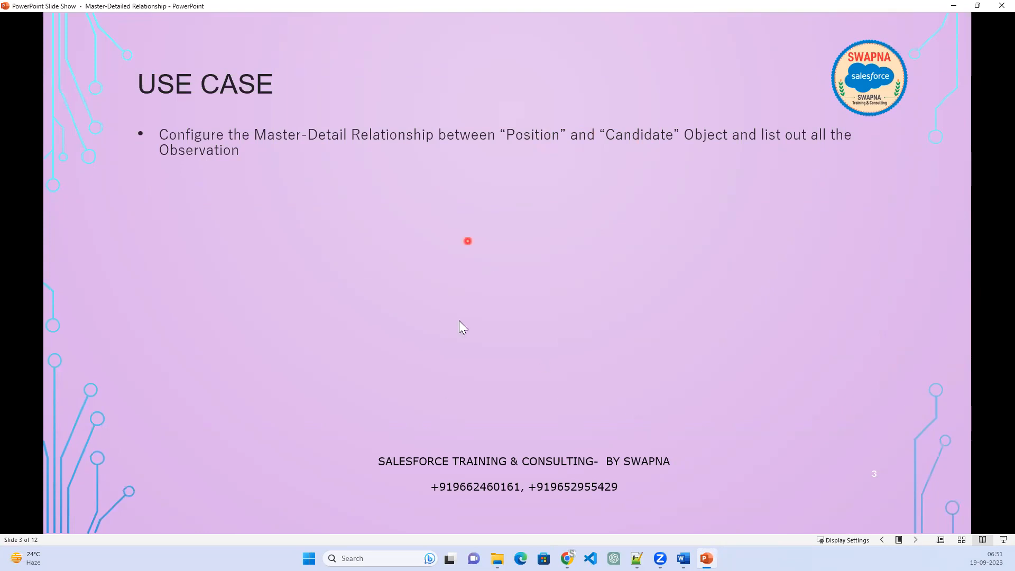
left_click(445, 383)
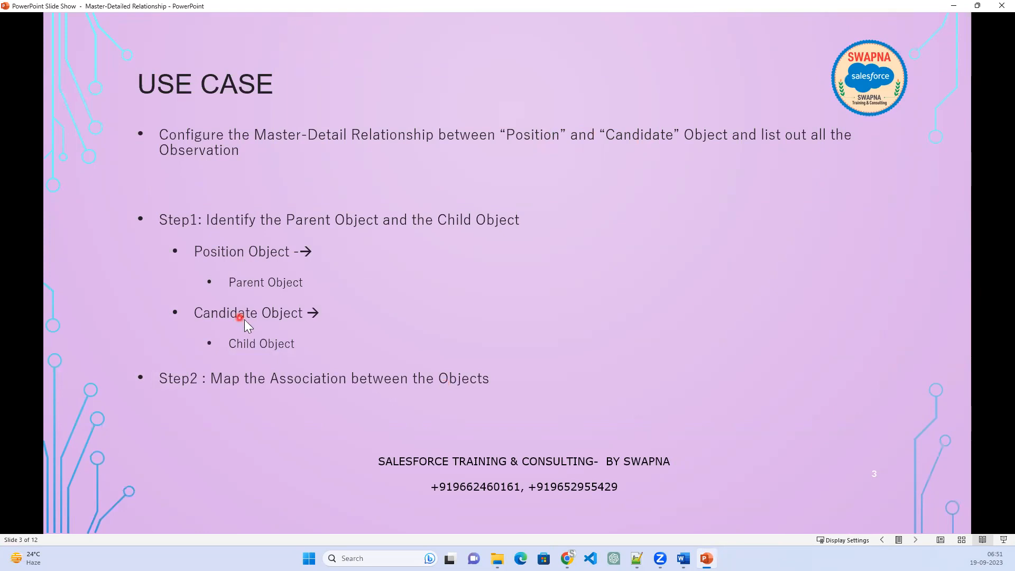
key("alt+Tab")
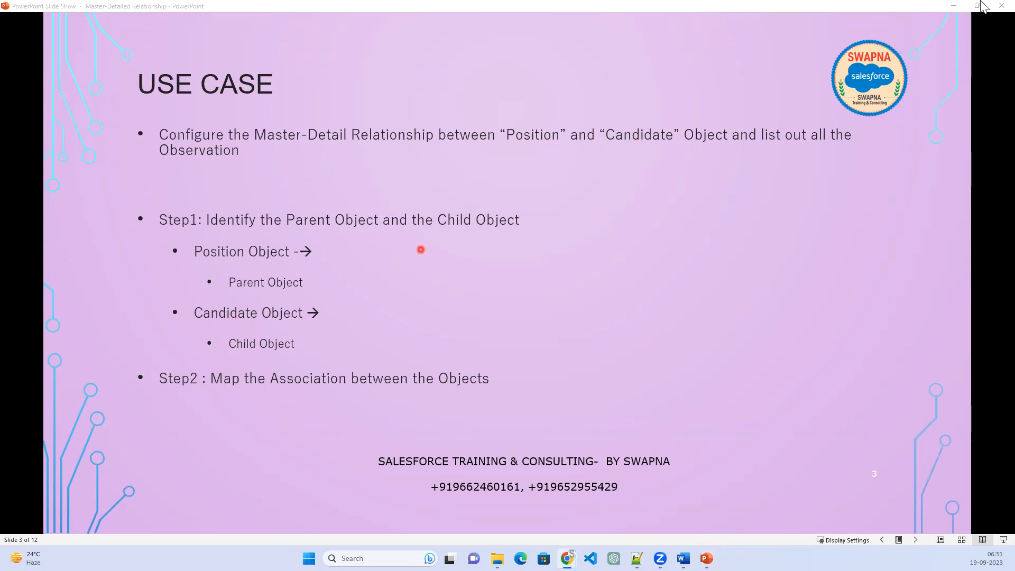
left_click(957, 5)
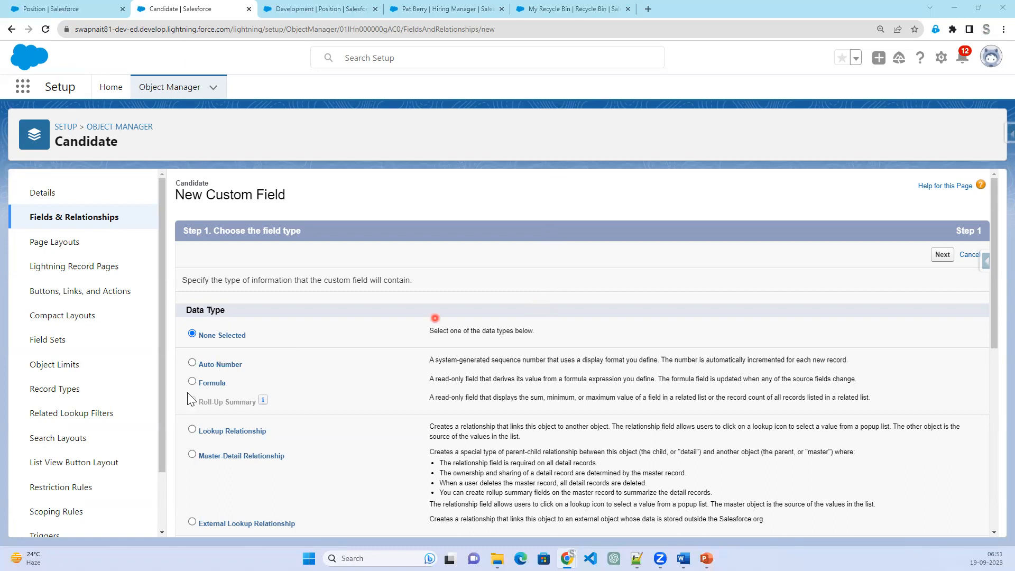
- Set the new field's data type to Master-Detail Relationship and relate it to the Position object
left_click(240, 458)
left_click(943, 255)
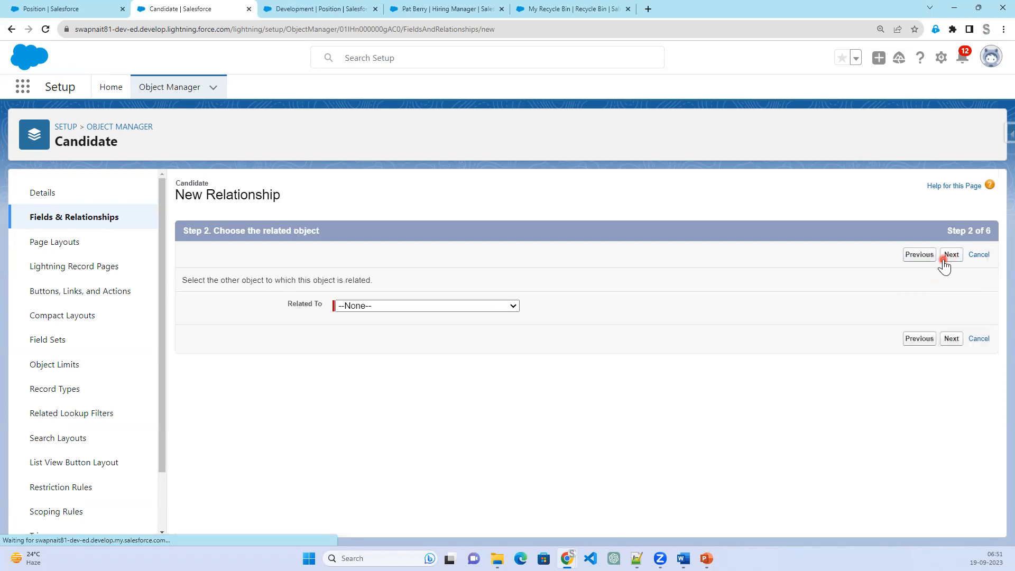
left_click(364, 306)
scroll(425, 498, "down", 8)
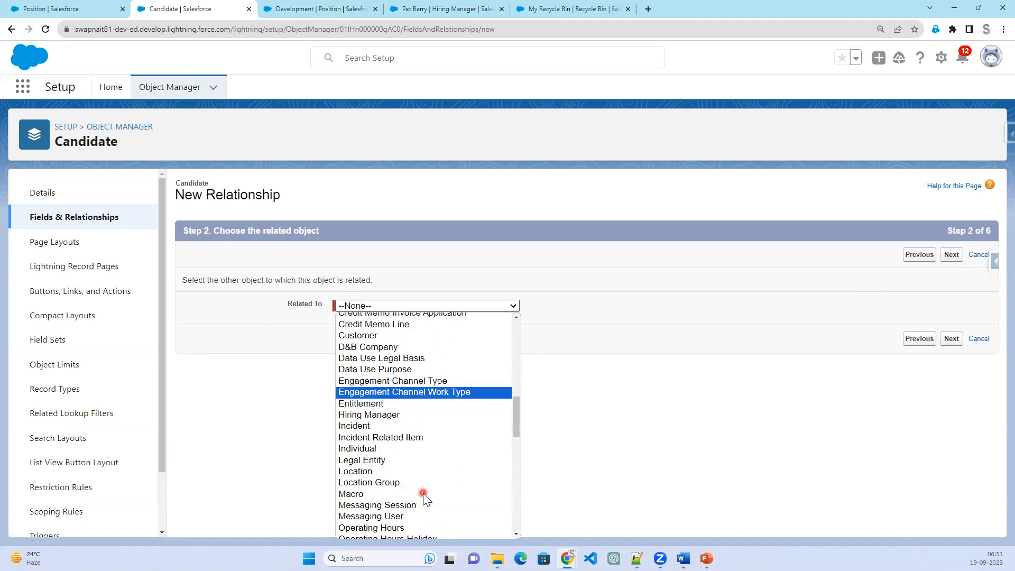
scroll(423, 493, "down", 3)
scroll(418, 491, "down", 3)
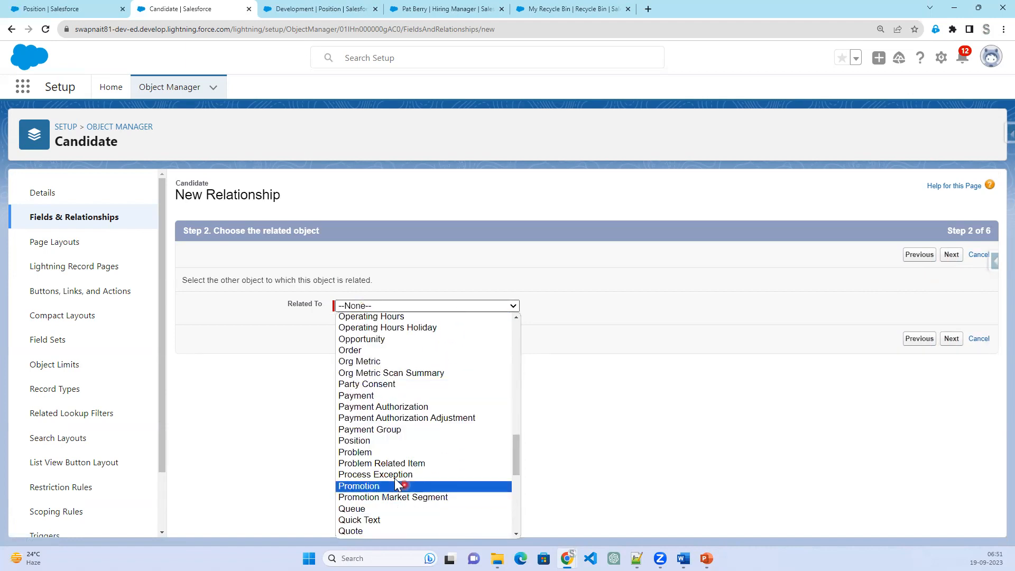
left_click(395, 451)
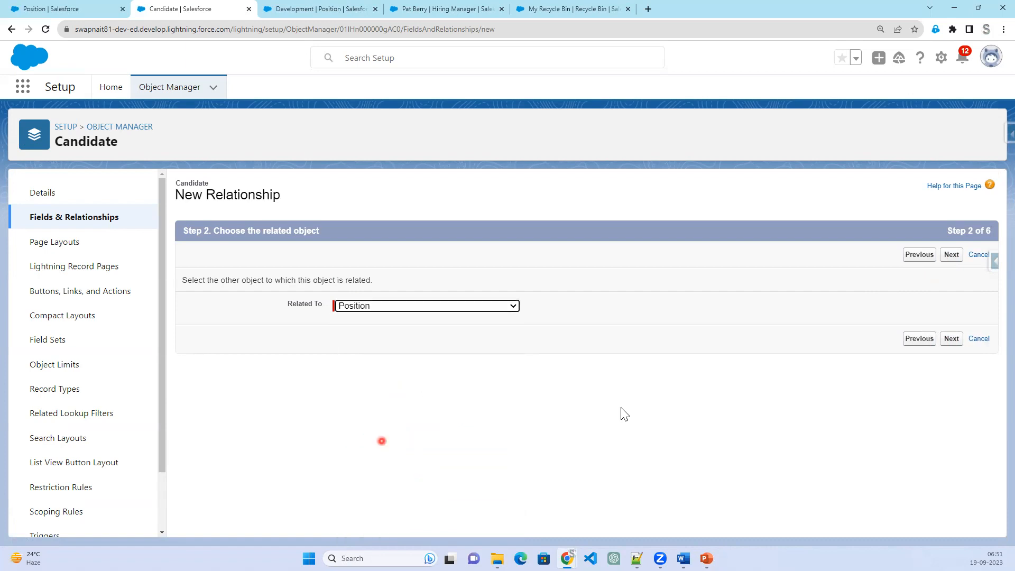
left_click(952, 341)
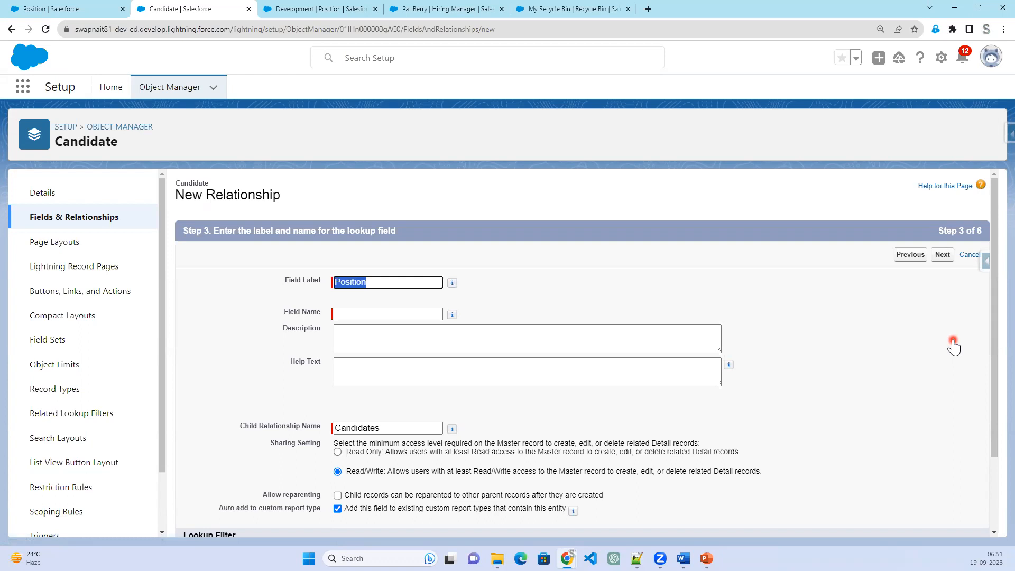
- Keep Position as the field label and let the field name fill in as Position
left_click(571, 325)
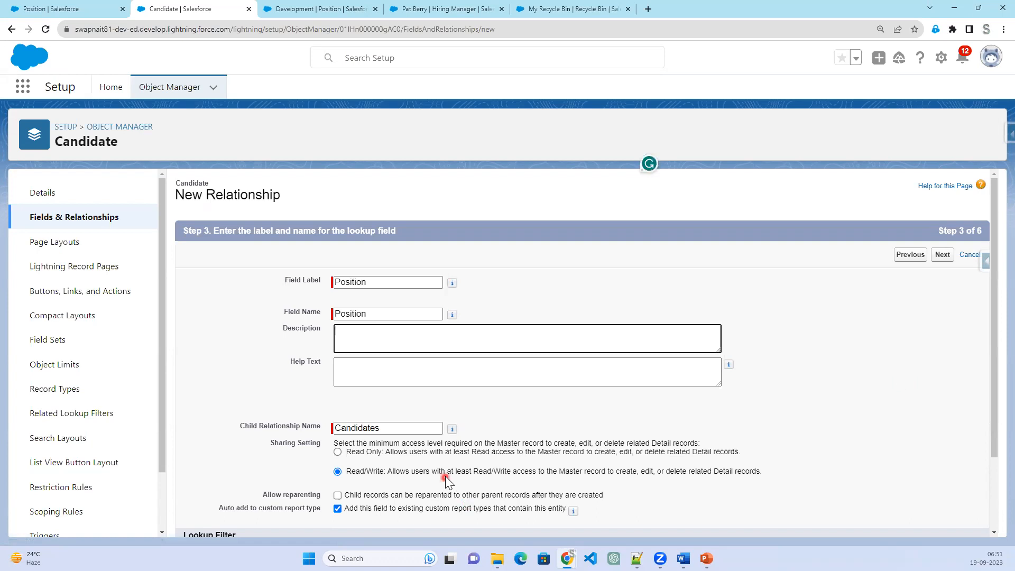
scroll(445, 477, "down", 1)
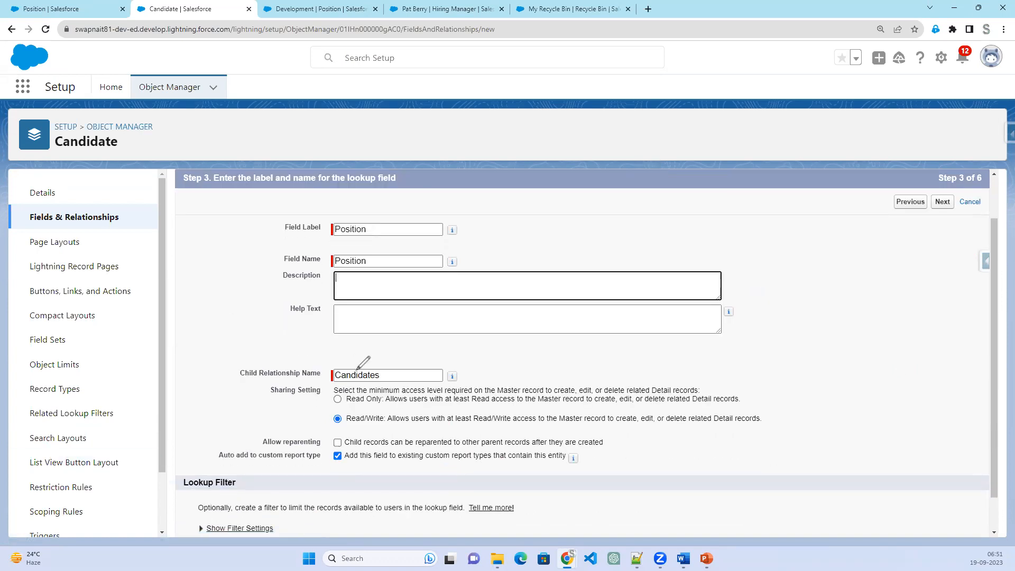
- Examine the Sharing Setting options of the new relationship, marking the Read/Write access description
mouse_move(252, 387)
left_mouse_down()
mouse_move(722, 379)
mouse_move(781, 410)
mouse_move(781, 432)
left_mouse_up()
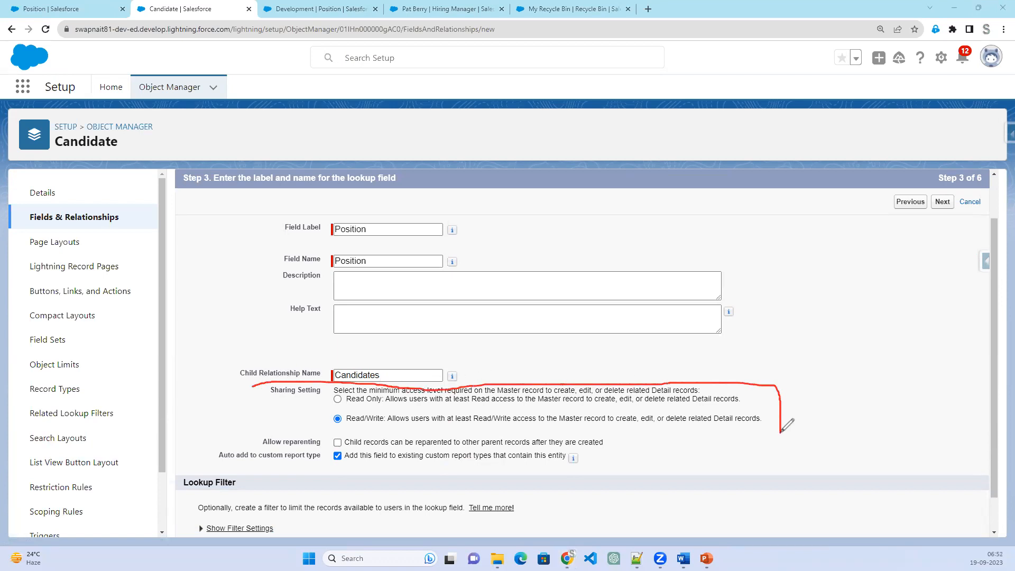
mouse_move(253, 386)
left_mouse_down()
mouse_move(251, 401)
mouse_move(347, 424)
mouse_move(781, 437)
left_mouse_up()
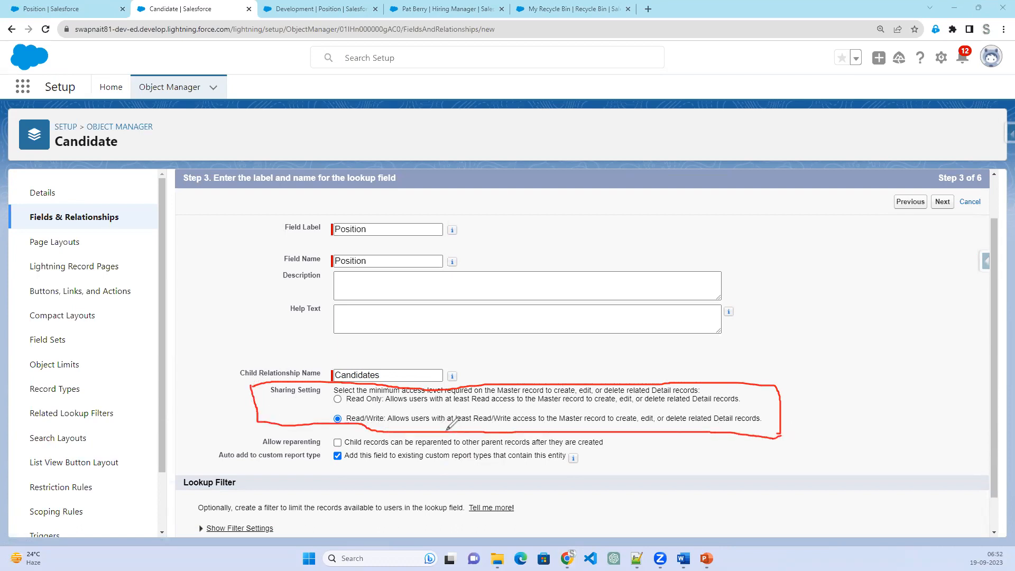
left_click_drag(351, 423, 637, 426)
left_click_drag(669, 426, 688, 426)
left_click_drag(698, 426, 759, 426)
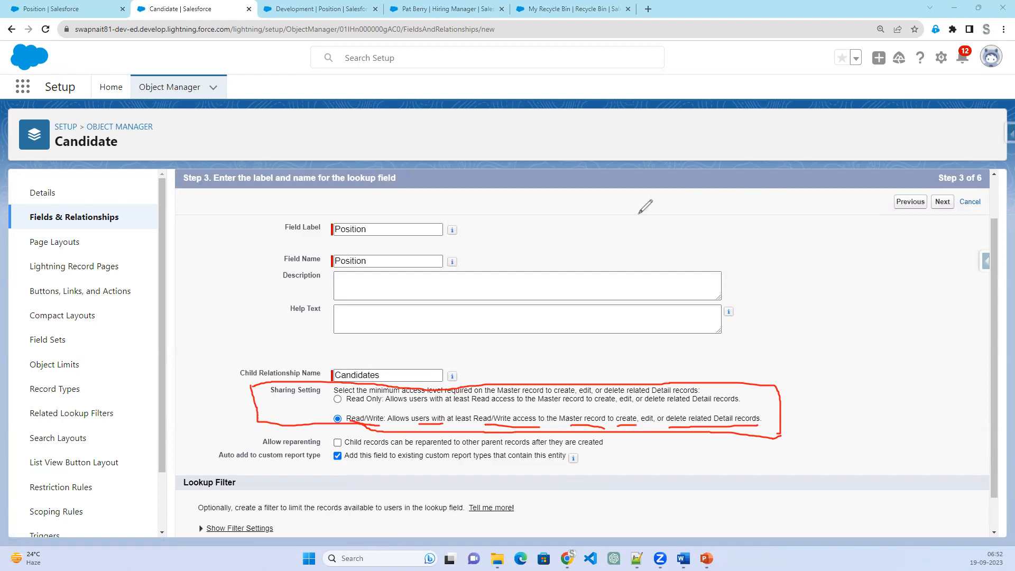
mouse_move(591, 191)
left_mouse_down()
mouse_move(591, 212)
mouse_move(614, 237)
mouse_move(652, 238)
left_mouse_up()
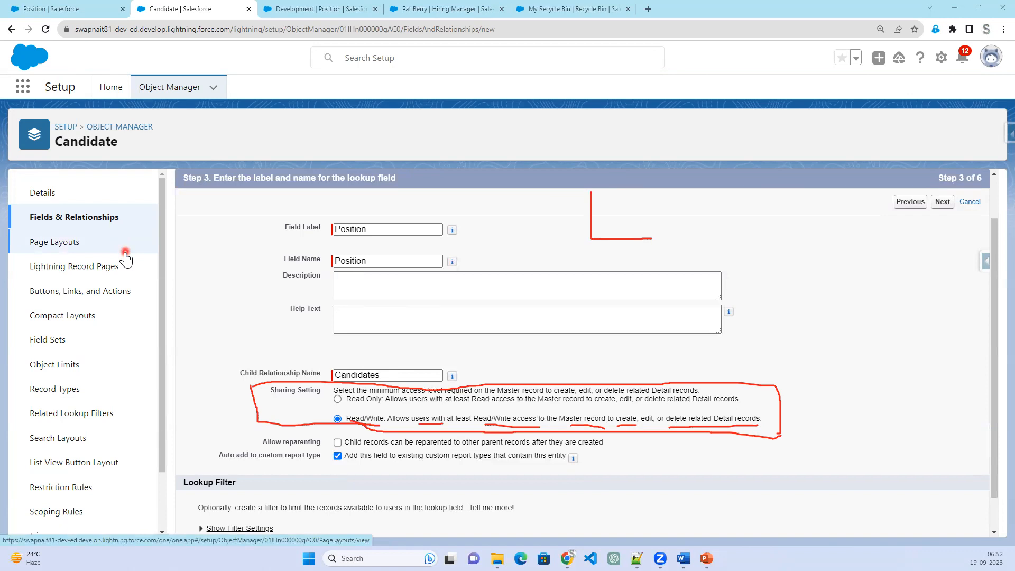
- Open Setup in a new browser tab from the Recycle Bin page and close the Recycle Bin tab
left_click(323, 9)
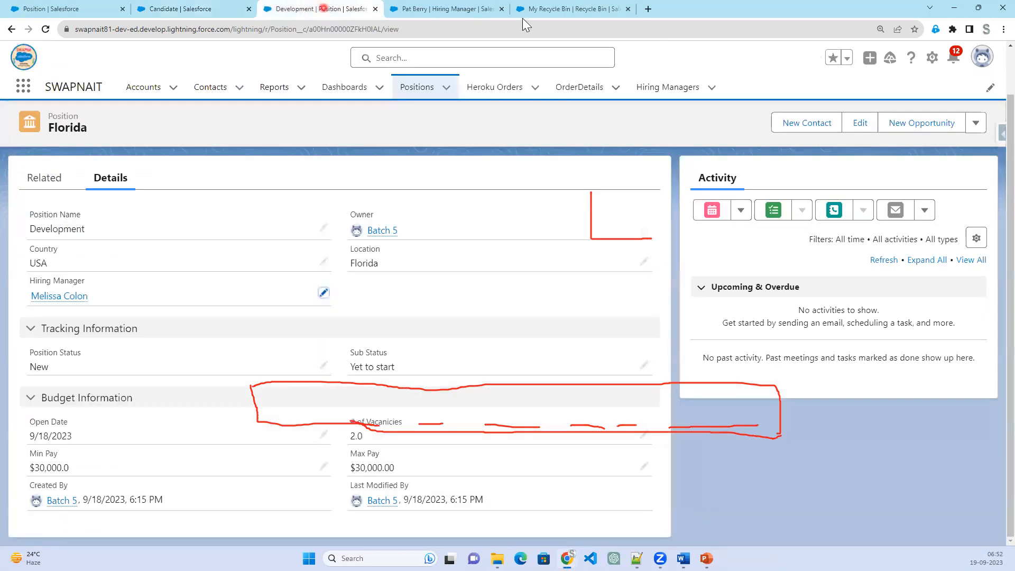
left_click(469, 9)
left_click(542, 9)
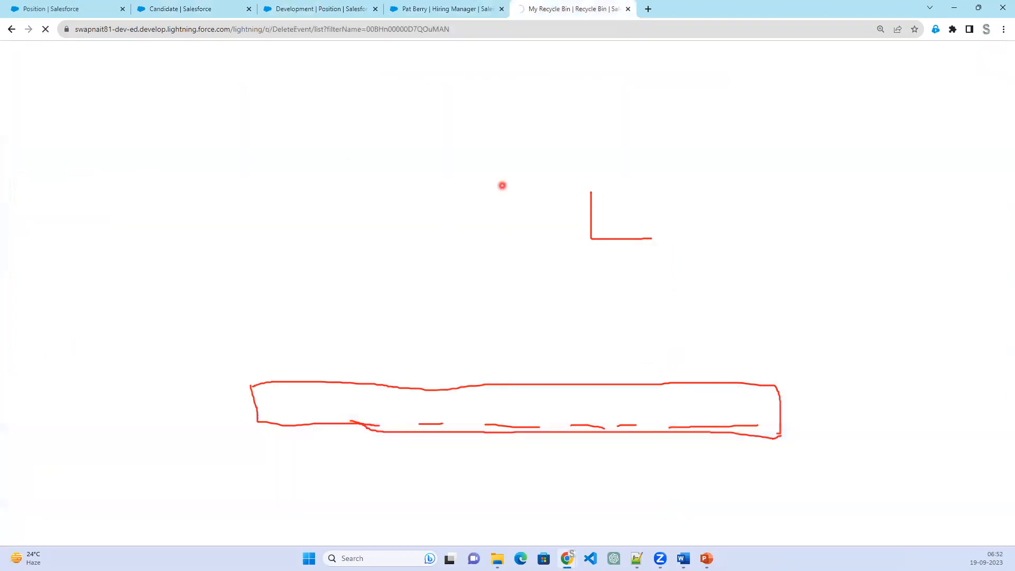
left_click(185, 202)
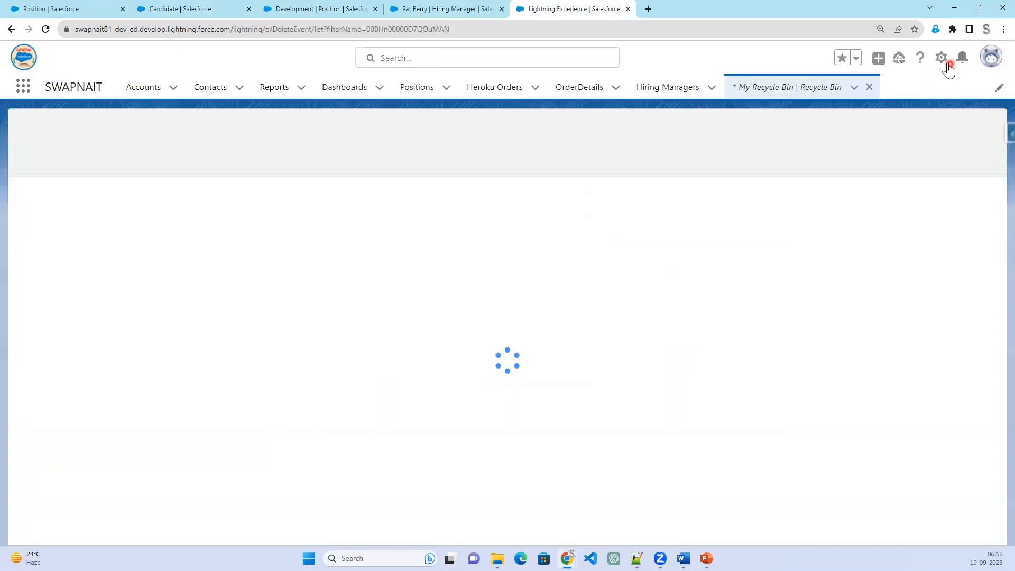
left_click(948, 67)
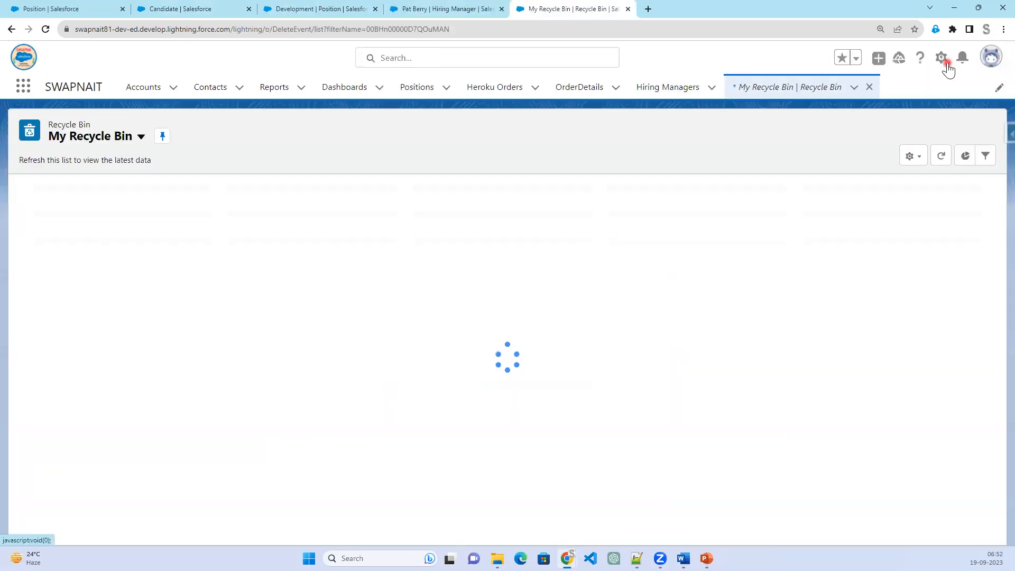
left_click(913, 95)
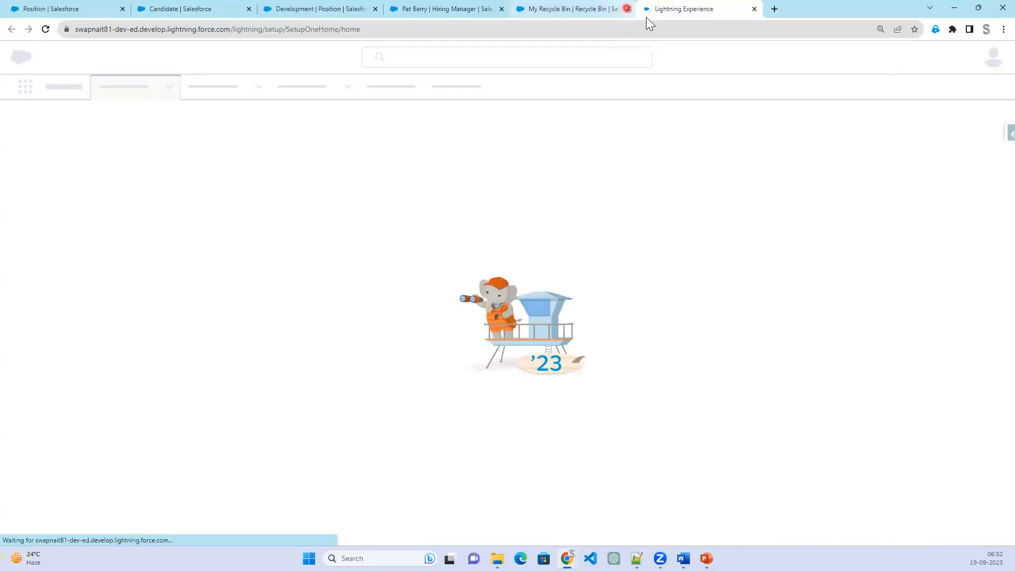
left_click(627, 9)
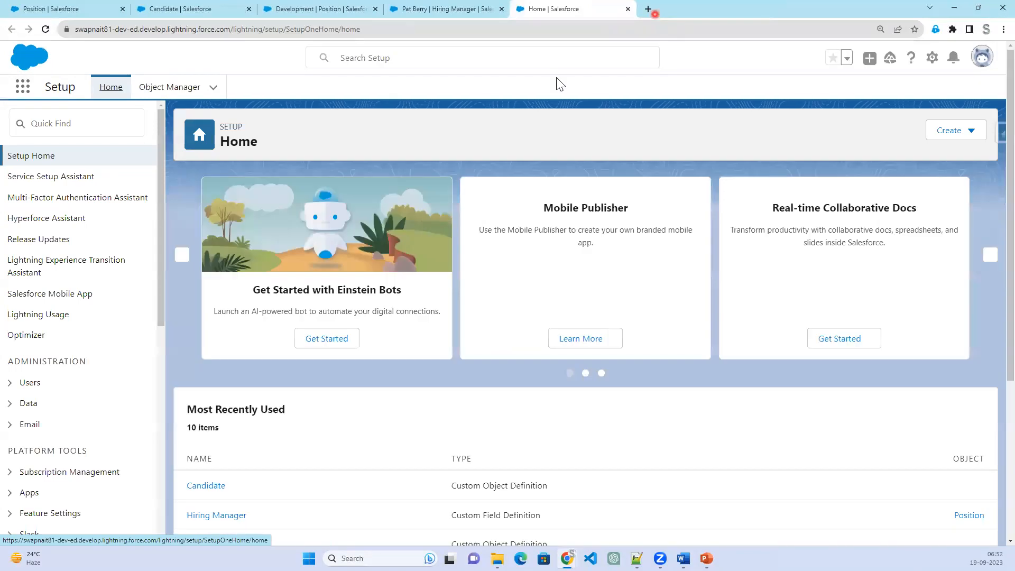
- Search Setup for "Shari" and open the Sharing Settings page
left_click(92, 124)
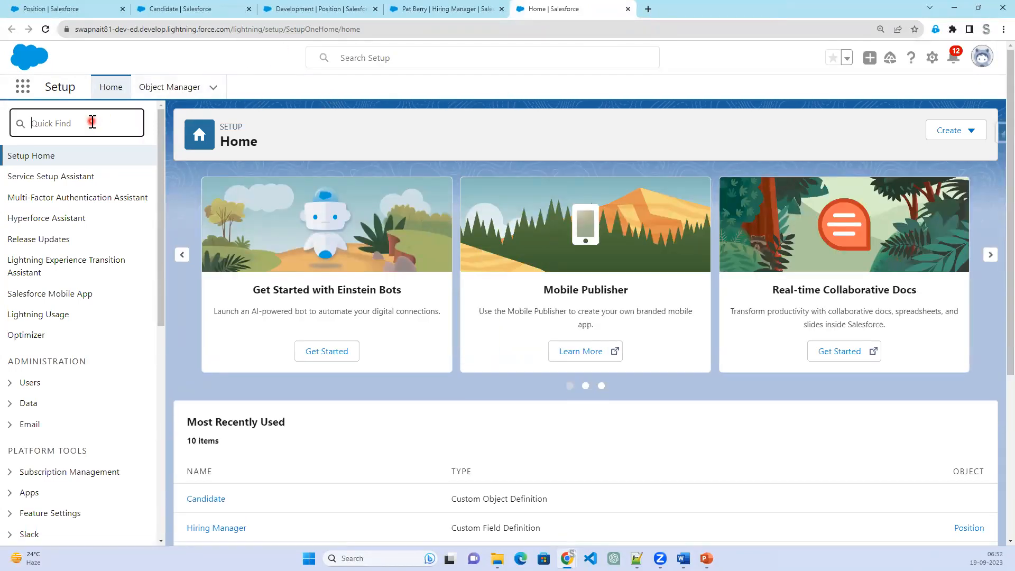
type("o")
key("BackSpace")
type("Sharig")
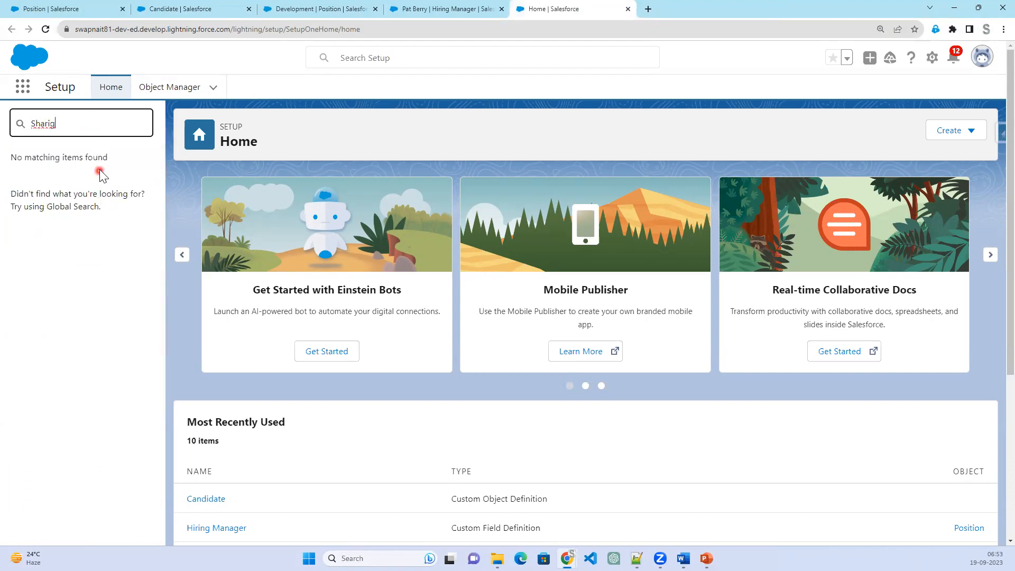
key("BackSpace")
left_click(81, 210)
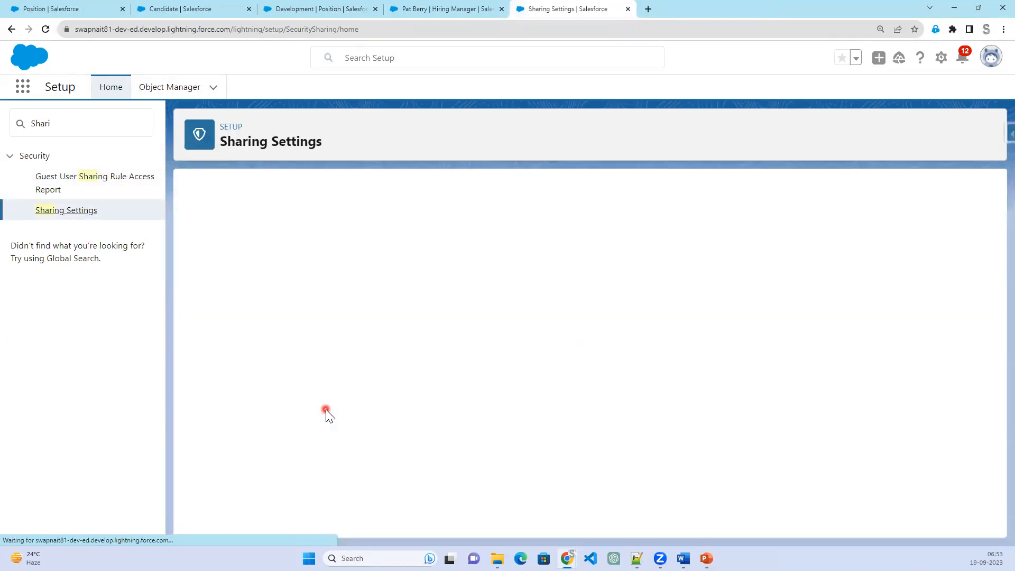
- Check the organization-wide default access of the Candidate and Position objects, underlining both values
scroll(325, 409, "down", 4)
scroll(326, 410, "down", 20)
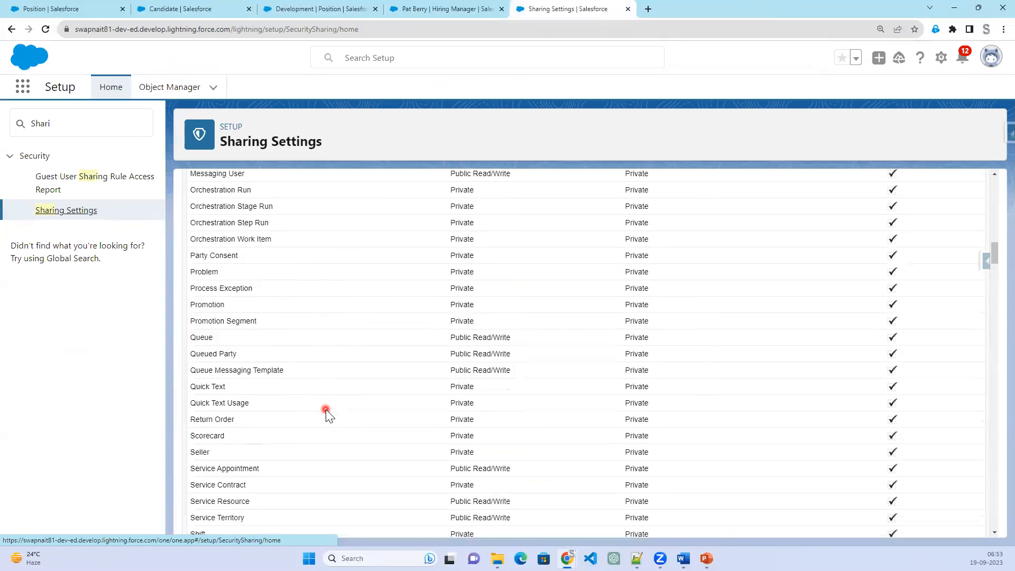
scroll(325, 409, "down", 14)
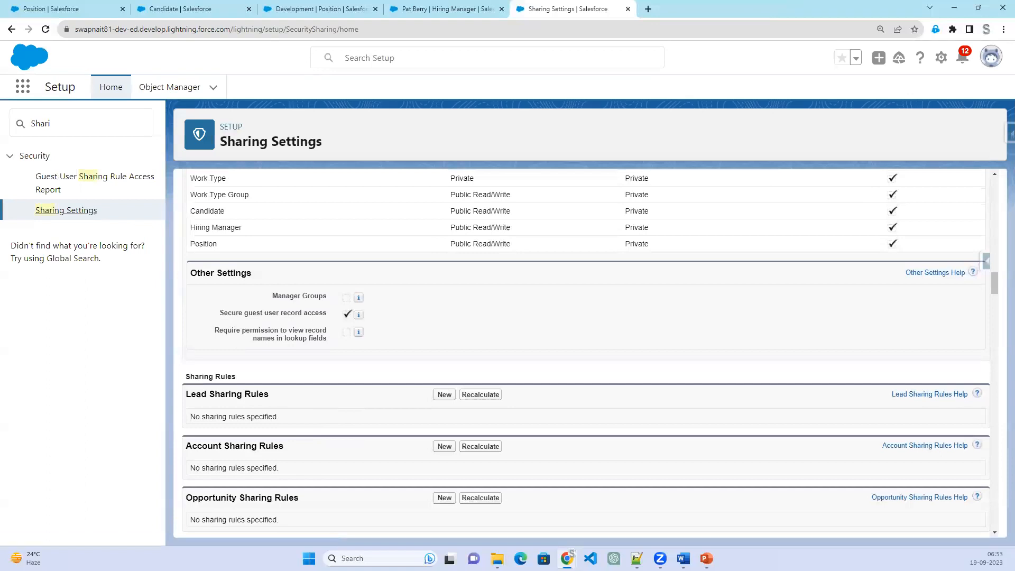
left_click_drag(446, 218, 513, 217)
left_click_drag(450, 252, 516, 249)
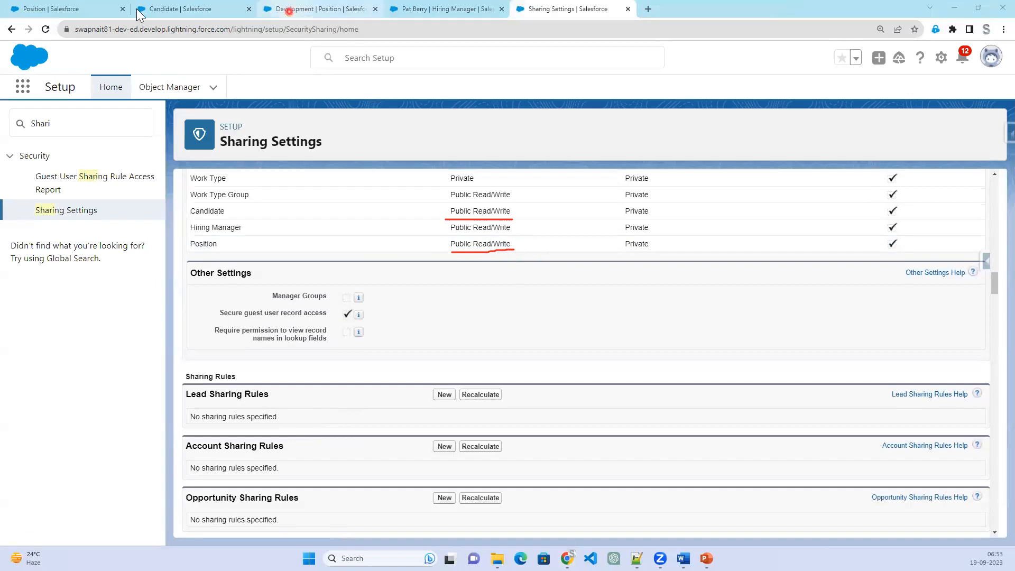
- Return to the Candidate relationship setup, leave Allow reparenting unchecked, and continue to the field-level security step
left_click(201, 10)
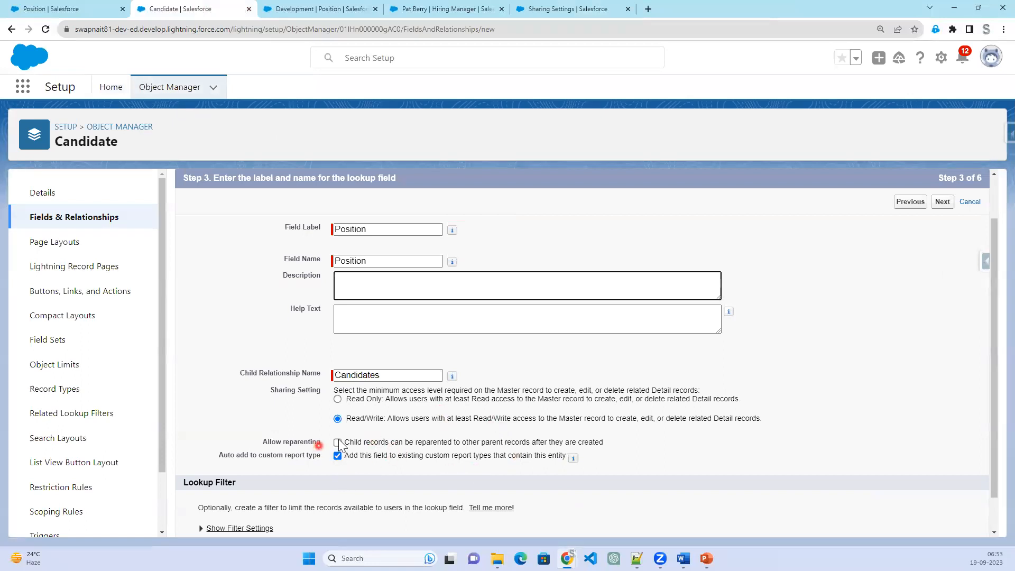
left_click_drag(263, 442, 325, 441)
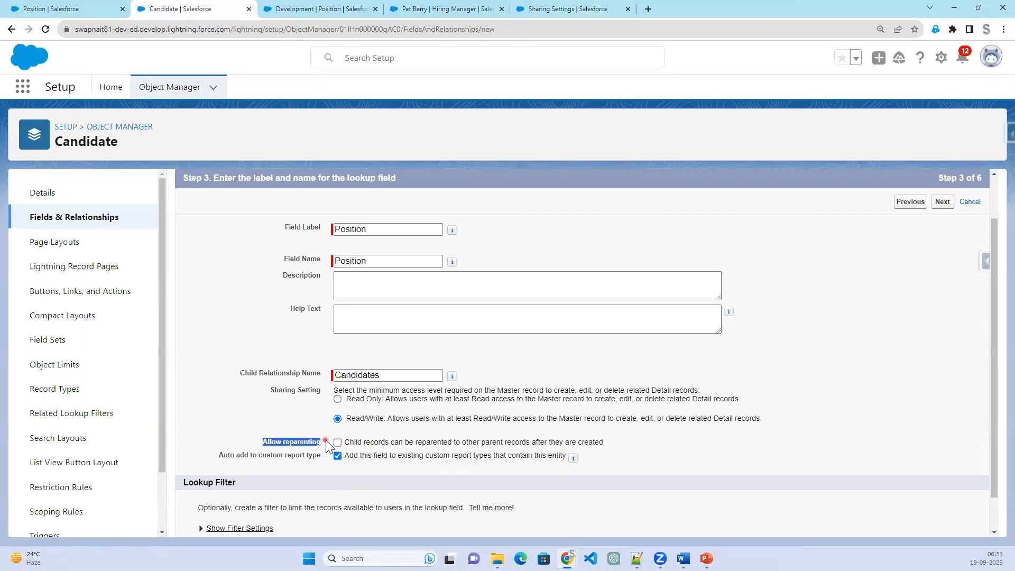
left_click(945, 202)
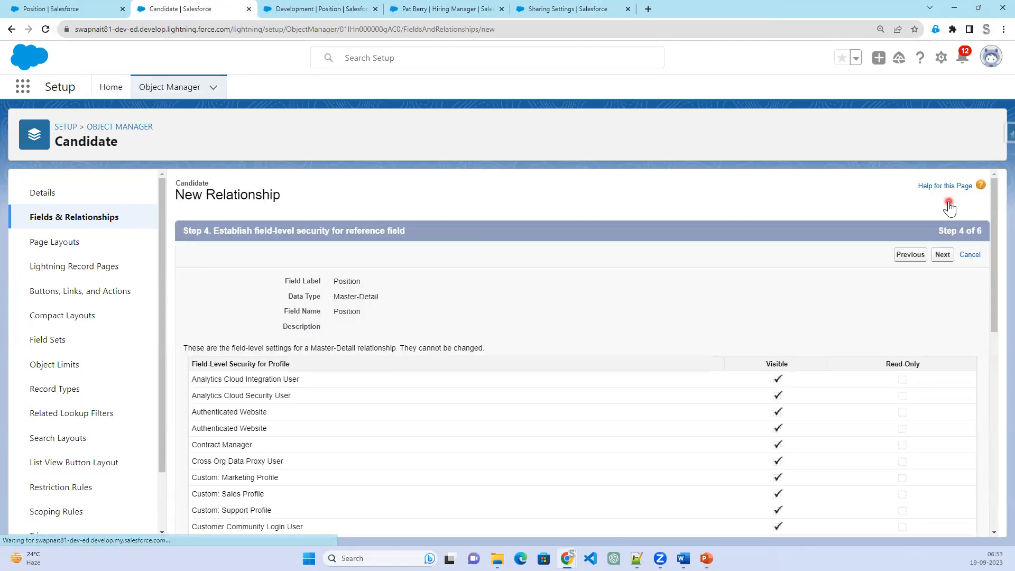
- Accept the field-level security and the Candidate Layout page layout for the Position relationship and finish saving the field
left_click(957, 258)
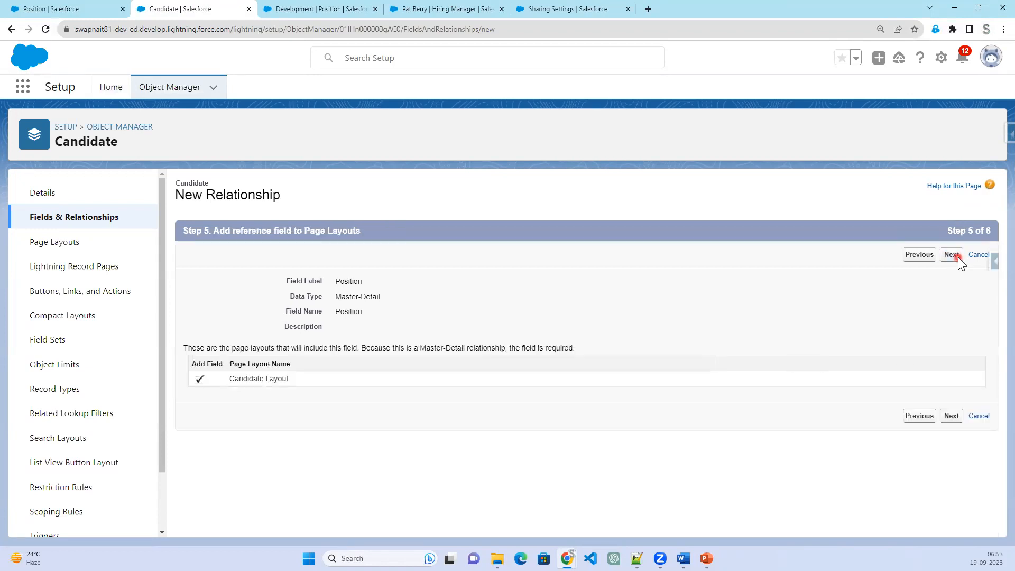
left_click(958, 257)
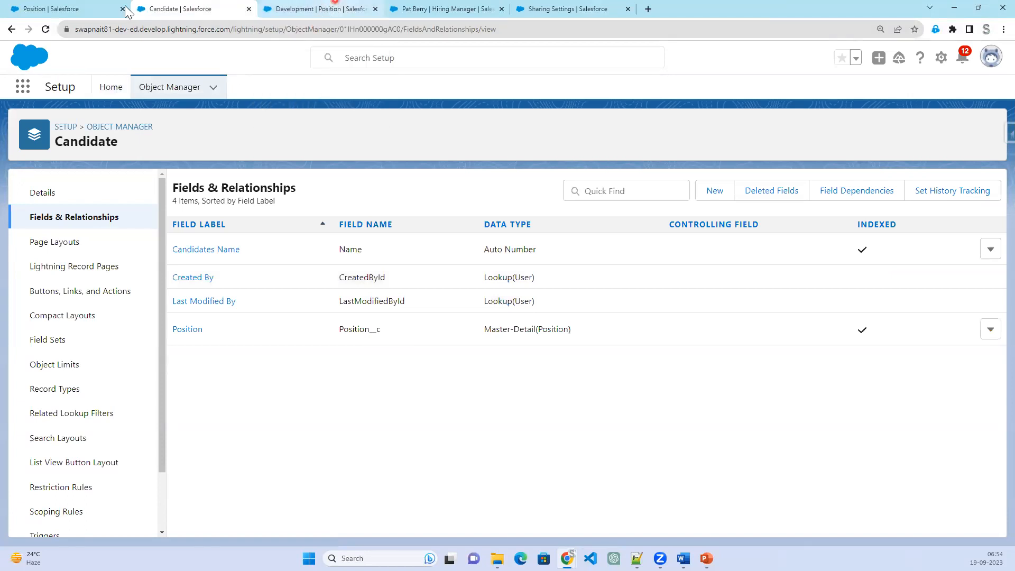
- Find Candidates through the app search "and", show the All list view, and compare it with the Candidate object's fields
left_click(314, 7)
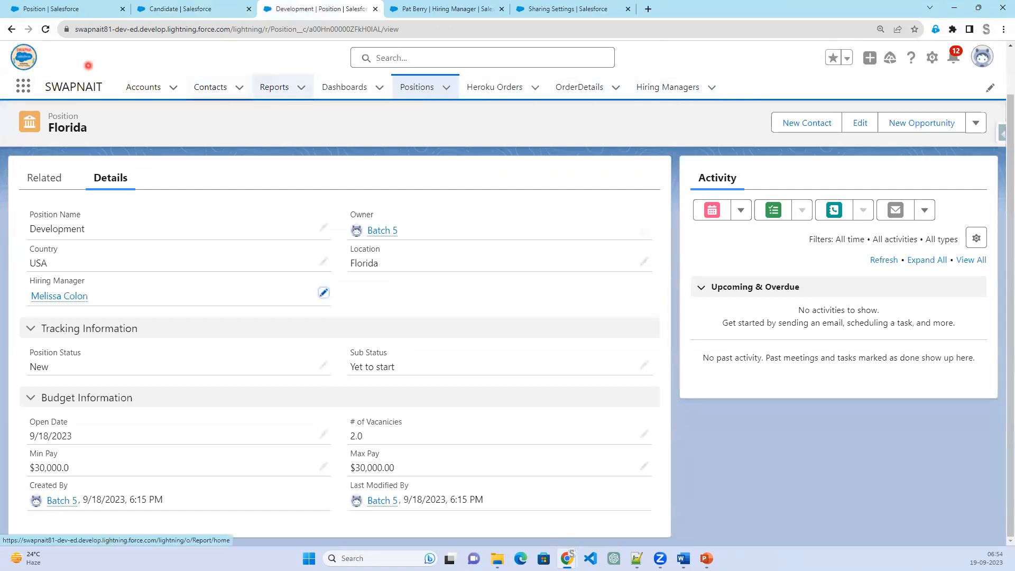
left_click(17, 90)
type("and")
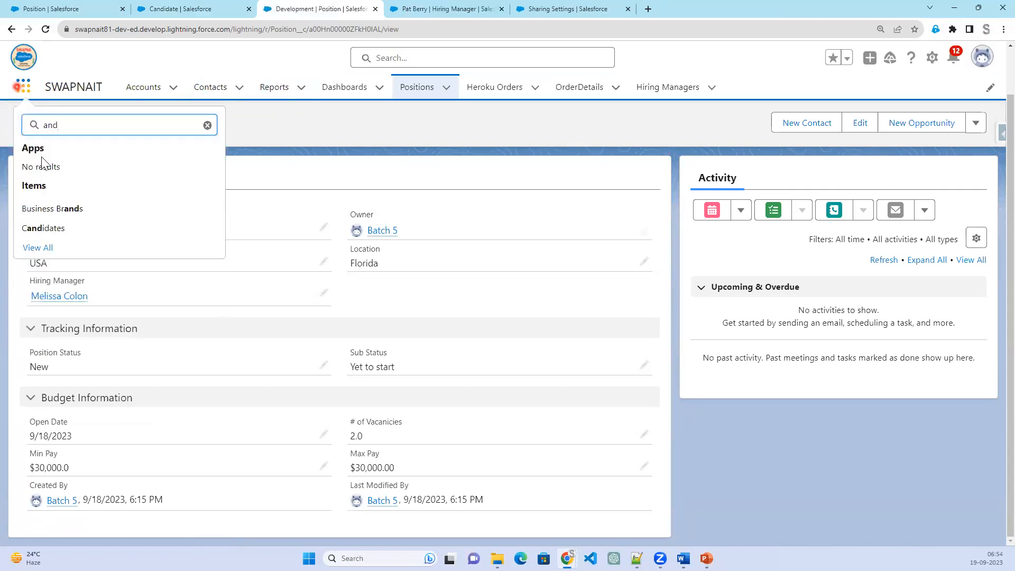
left_click(63, 227)
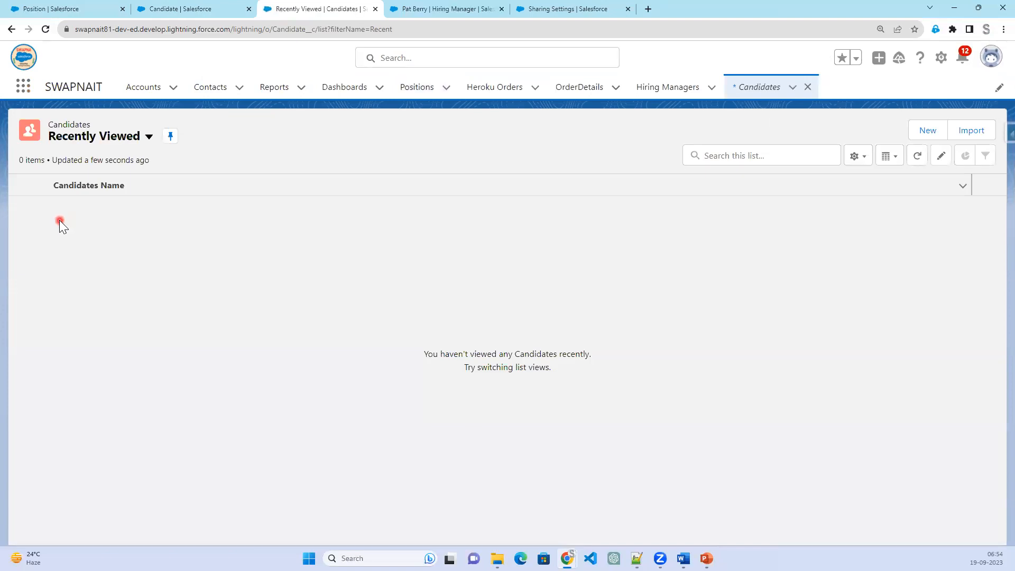
left_click(148, 136)
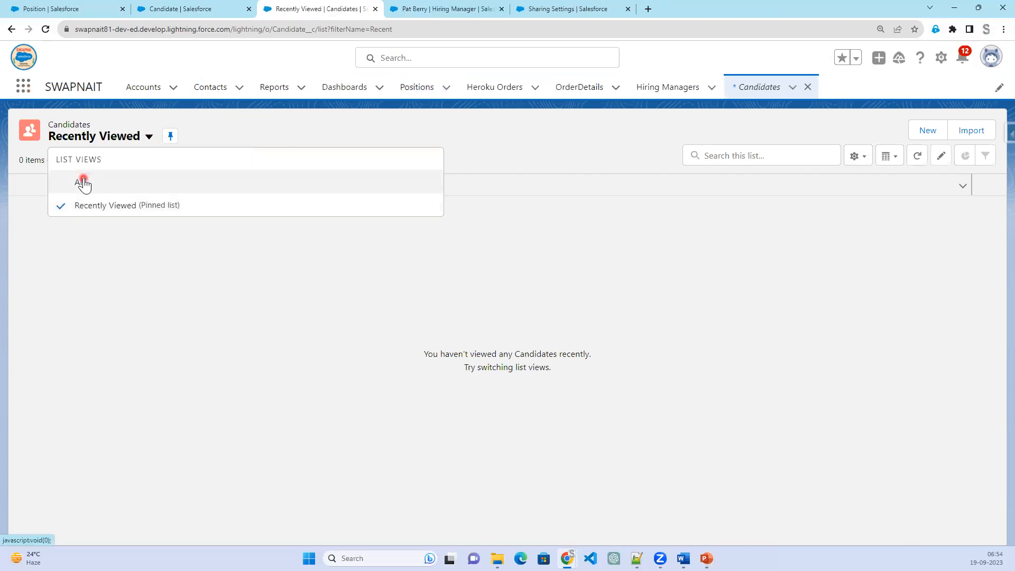
left_click(83, 180)
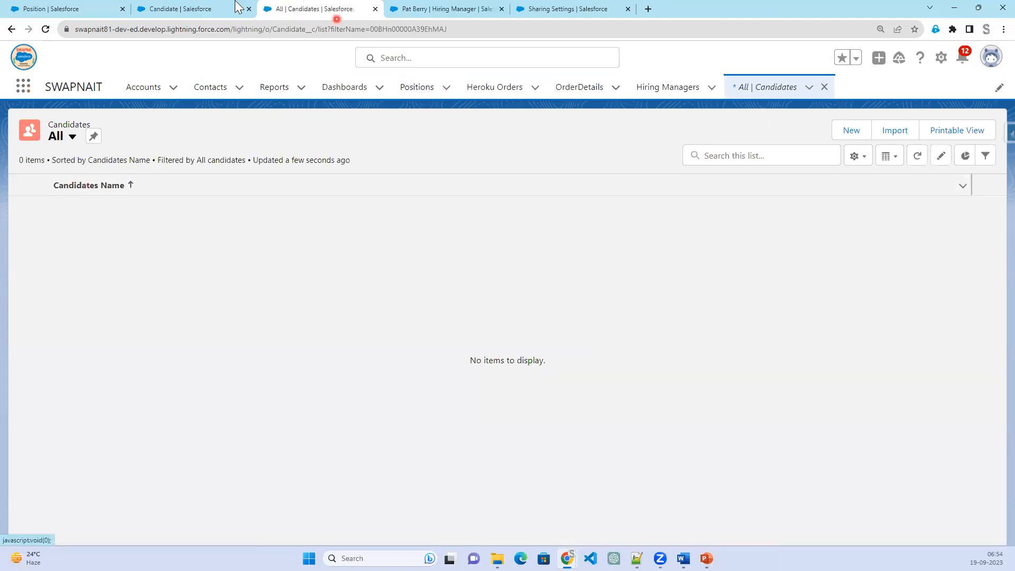
left_click(197, 14)
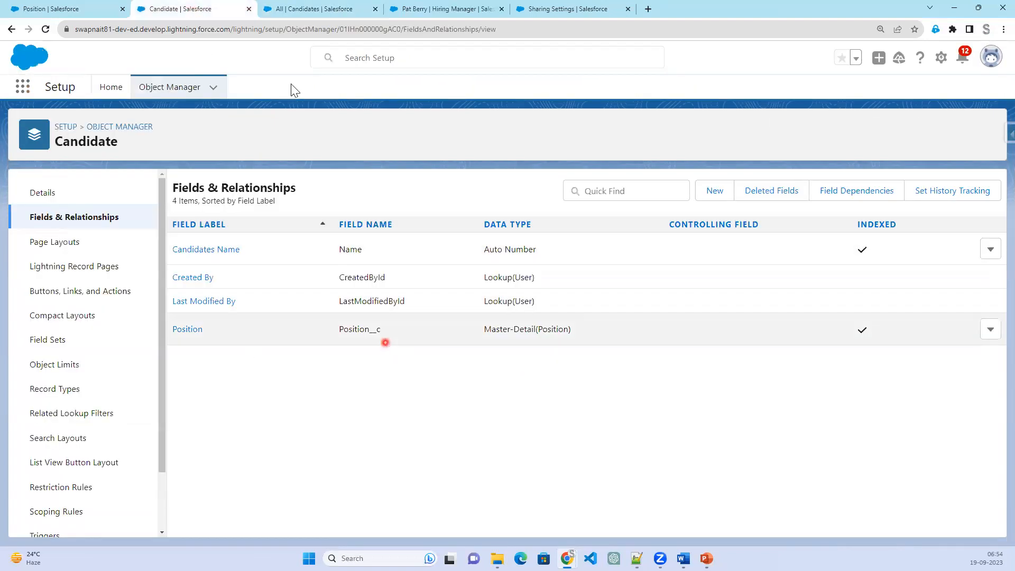
left_click(314, 10)
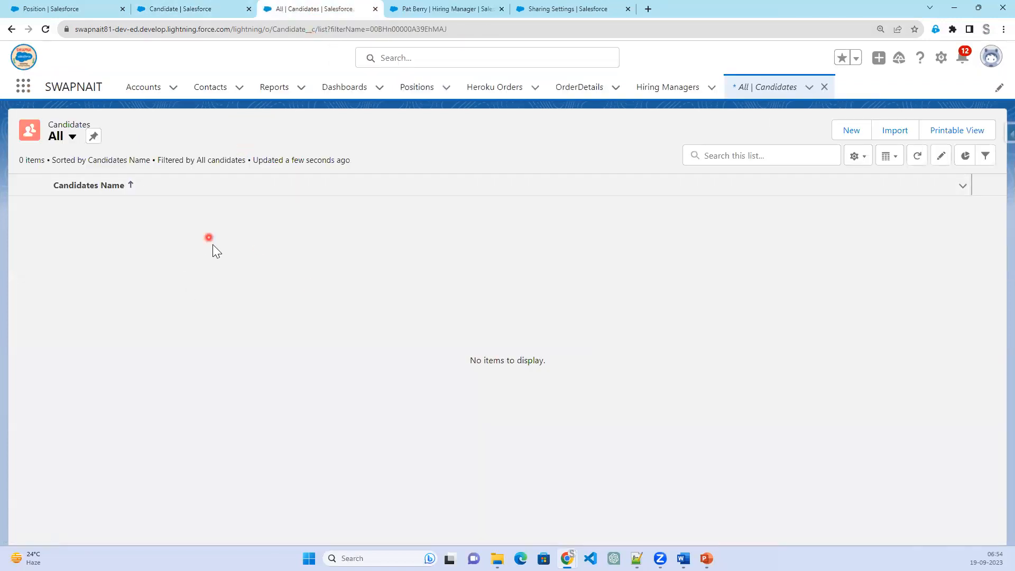
- Delete the Position master-detail field from the Candidate object
left_click(199, 9)
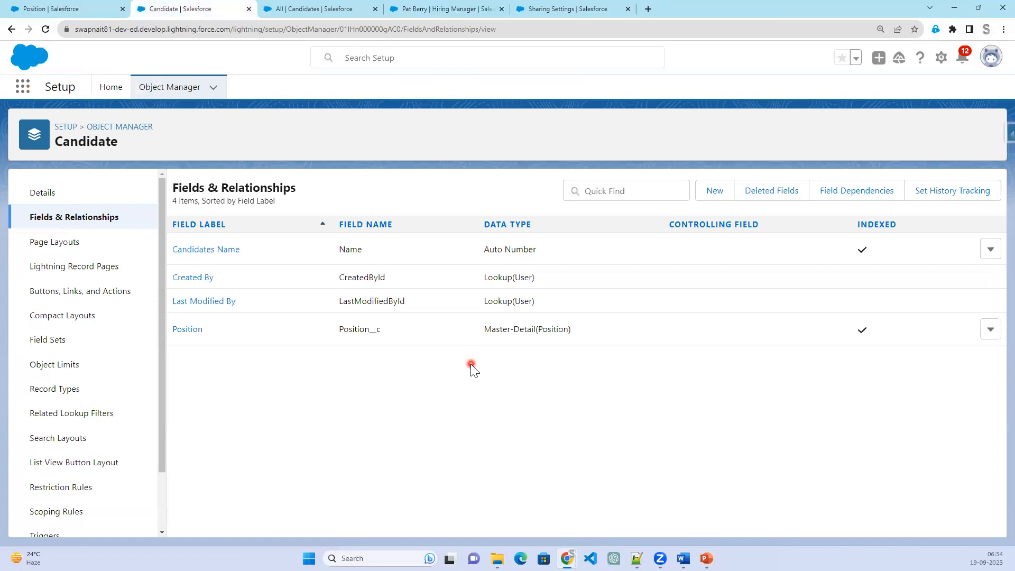
left_click(990, 329)
left_click(973, 385)
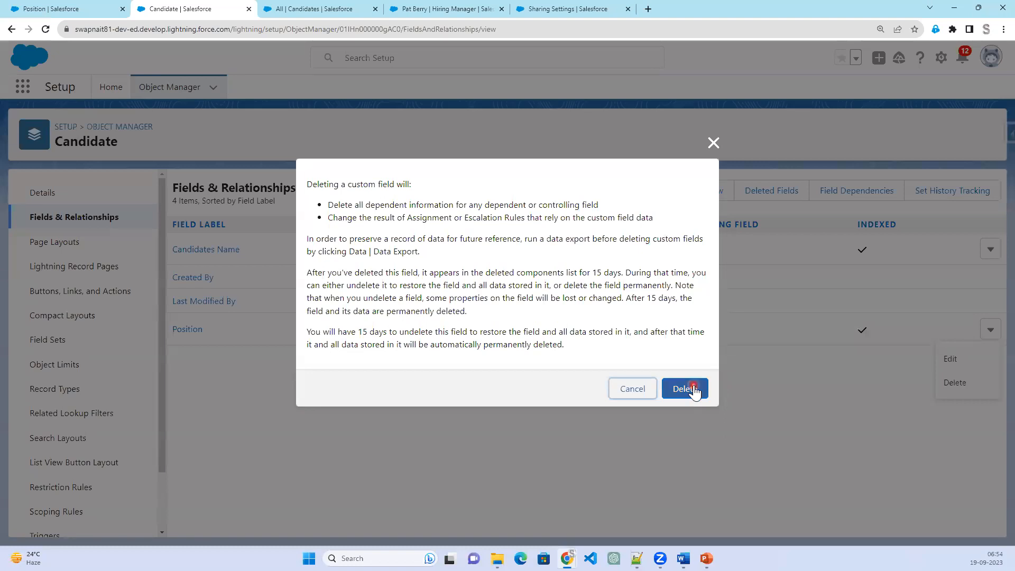
left_click(693, 388)
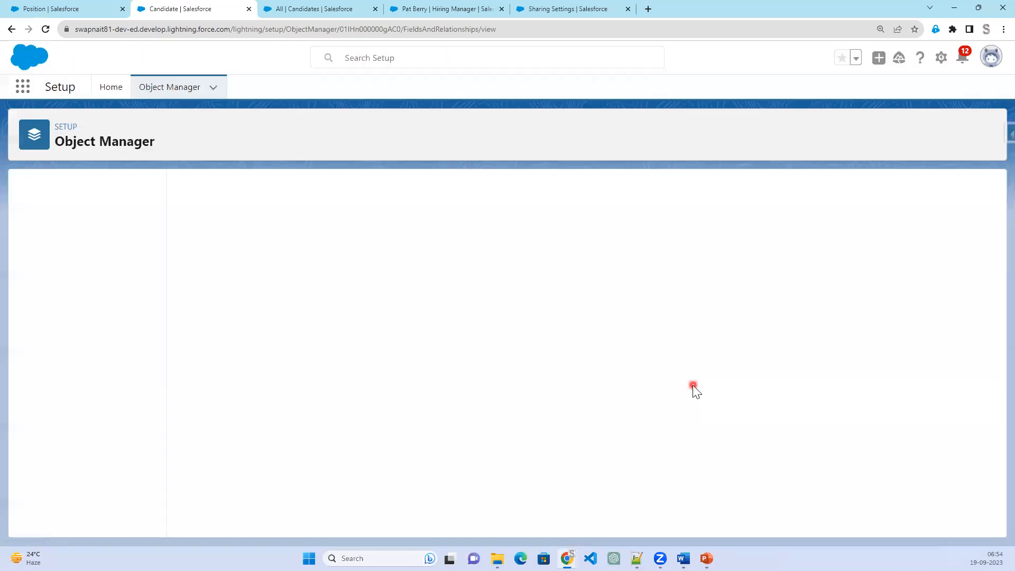
- Create and save a new Candidate record without entering any values
left_click(312, 11)
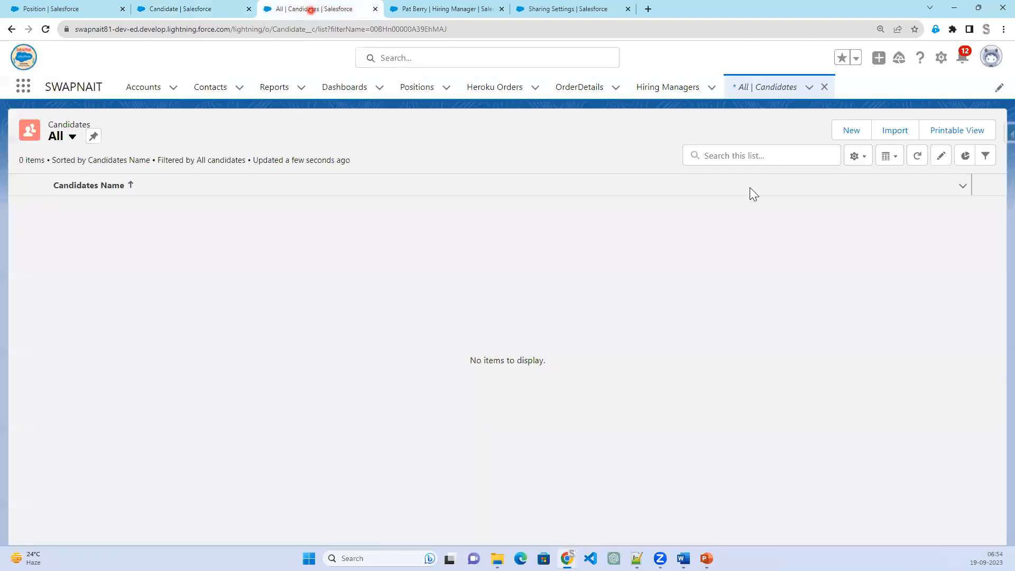
left_click(852, 132)
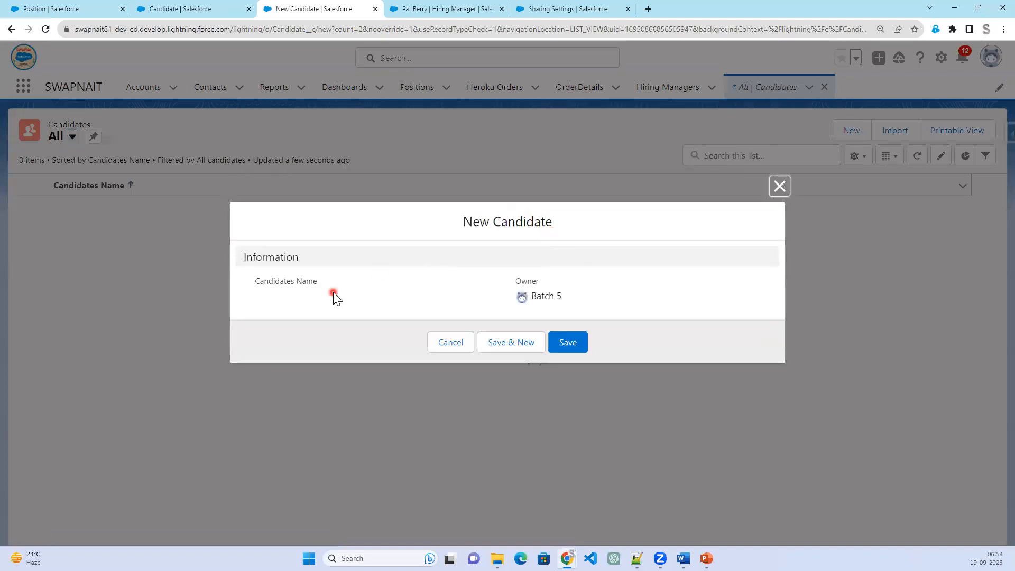
left_click(567, 343)
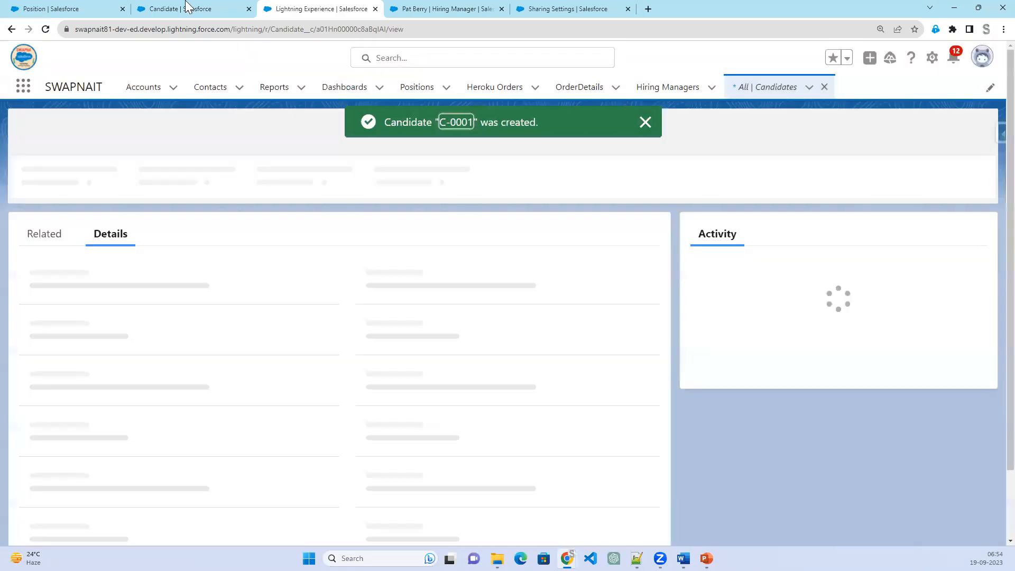
- Start a new custom field on the Candidate object with the Master-Detail Relationship data type
left_click(186, 7)
left_click(707, 191)
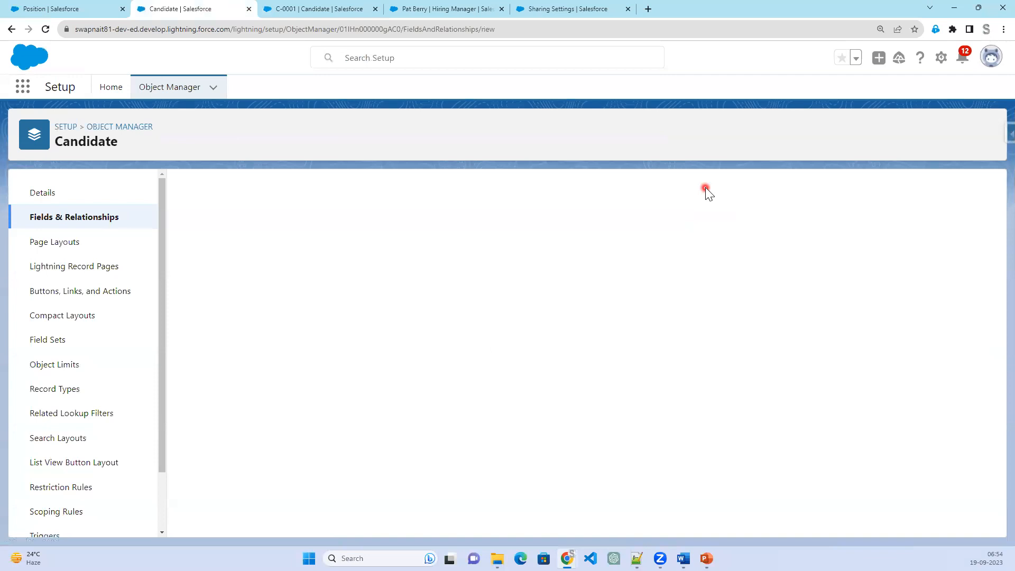
scroll(282, 434, "down", 1)
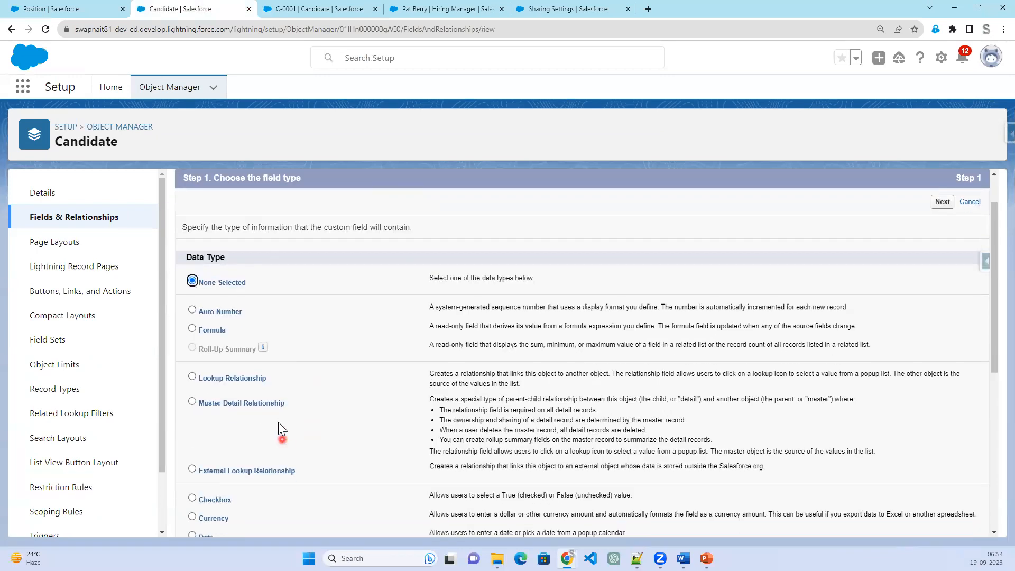
left_click(272, 403)
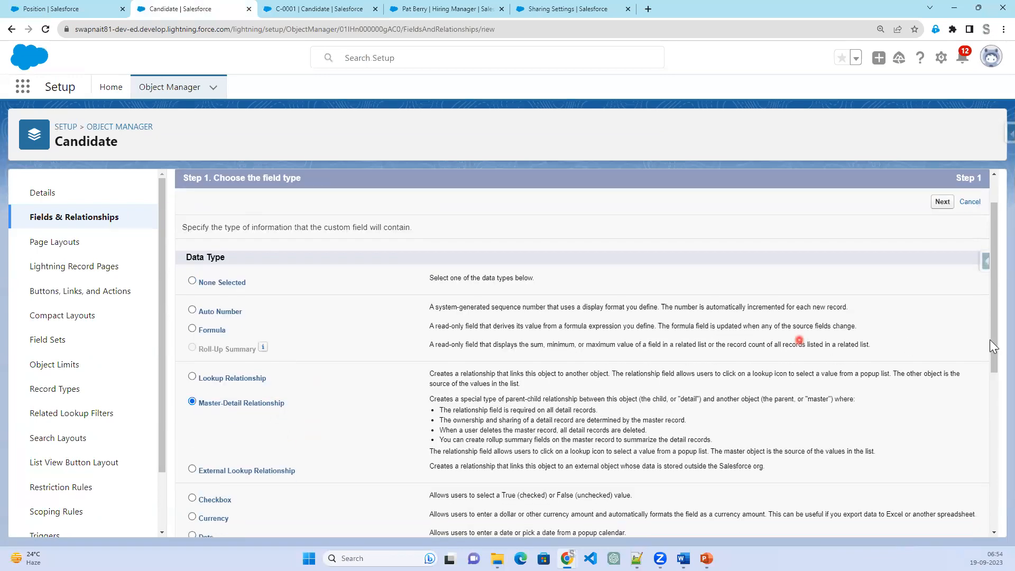
left_click(942, 202)
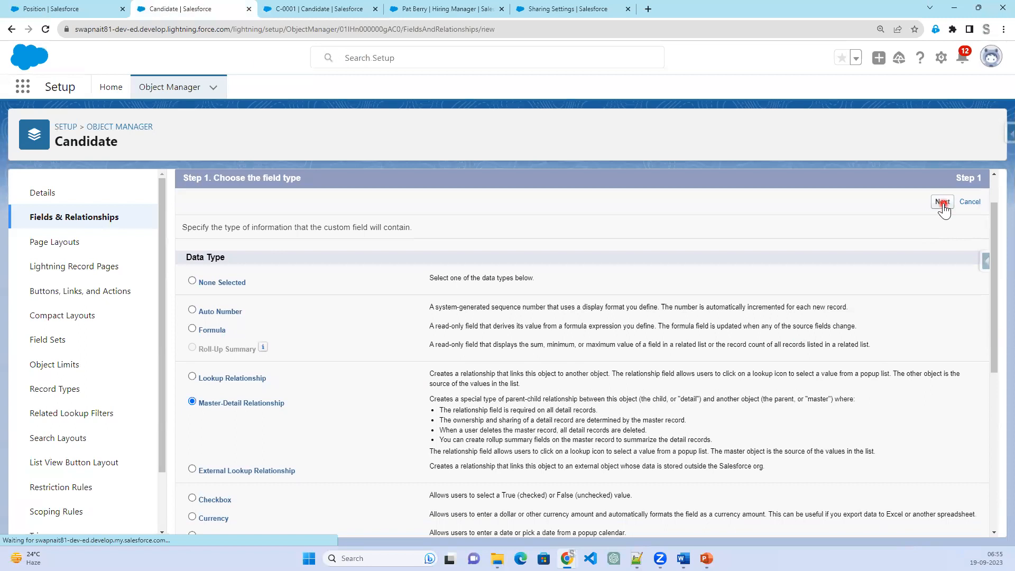
- Relate the new relationship field to the Position object and continue to its label and name settings
left_click(442, 306)
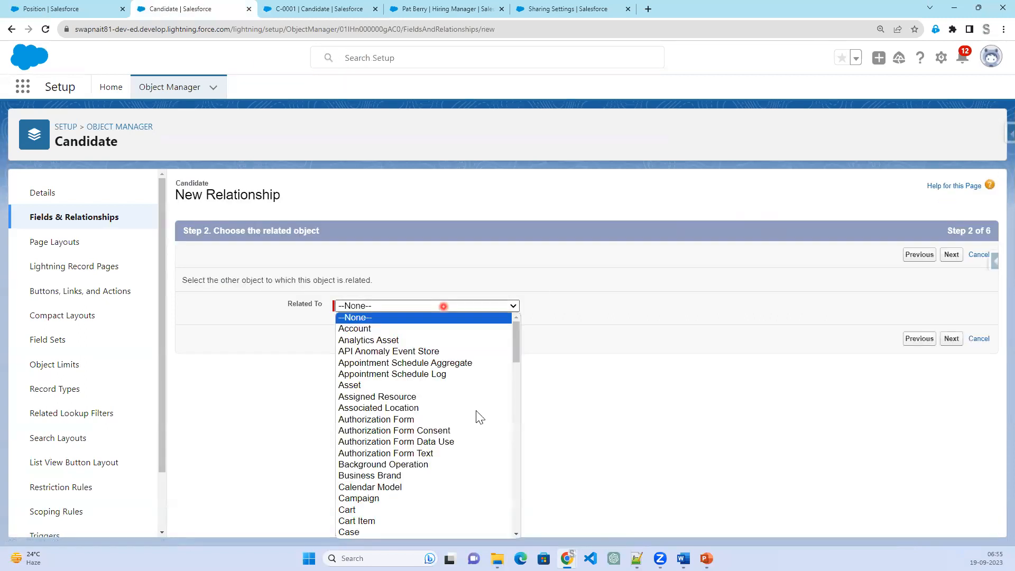
scroll(473, 470, "down", 10)
scroll(468, 473, "down", 5)
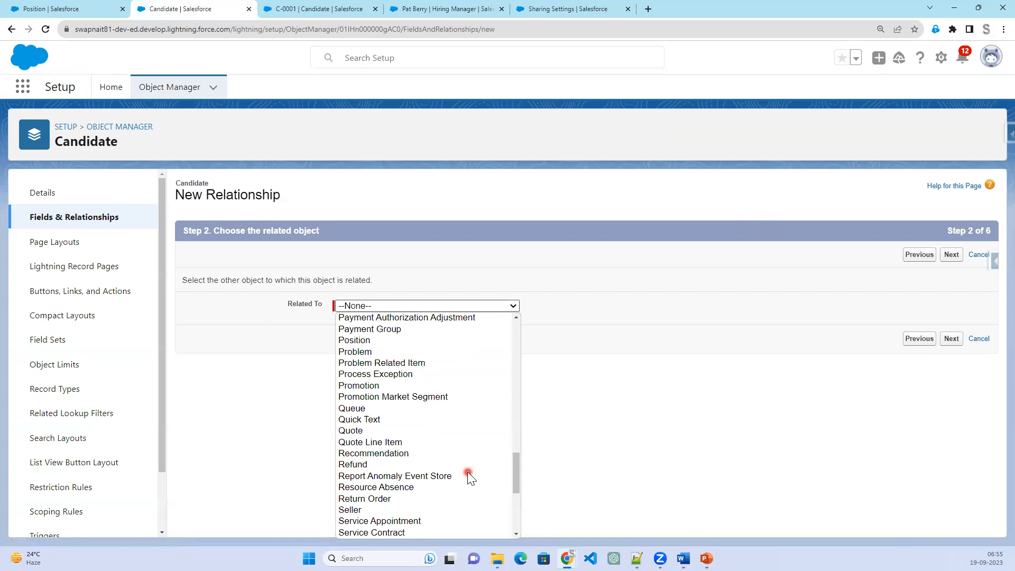
left_click(399, 340)
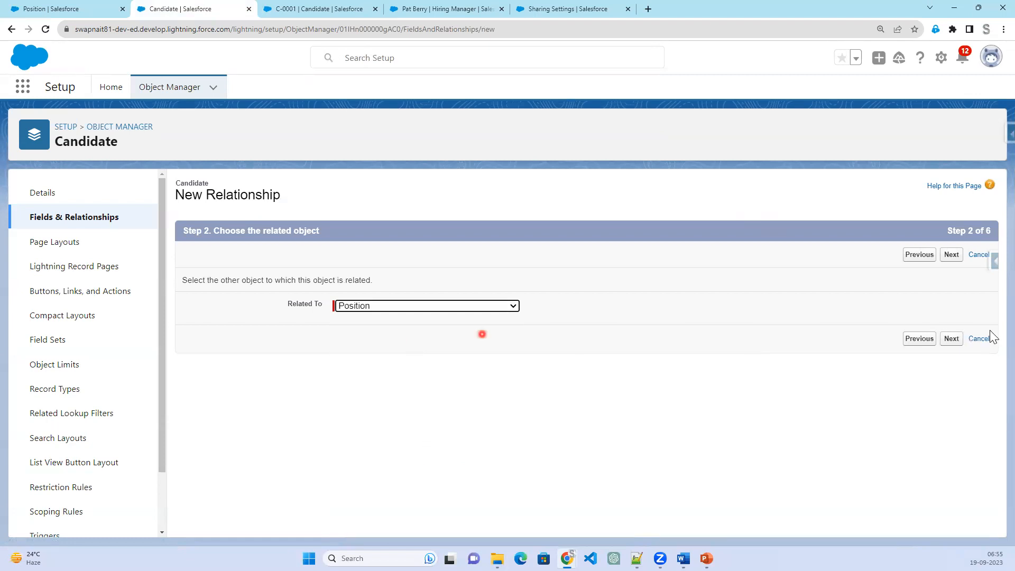
left_click(954, 340)
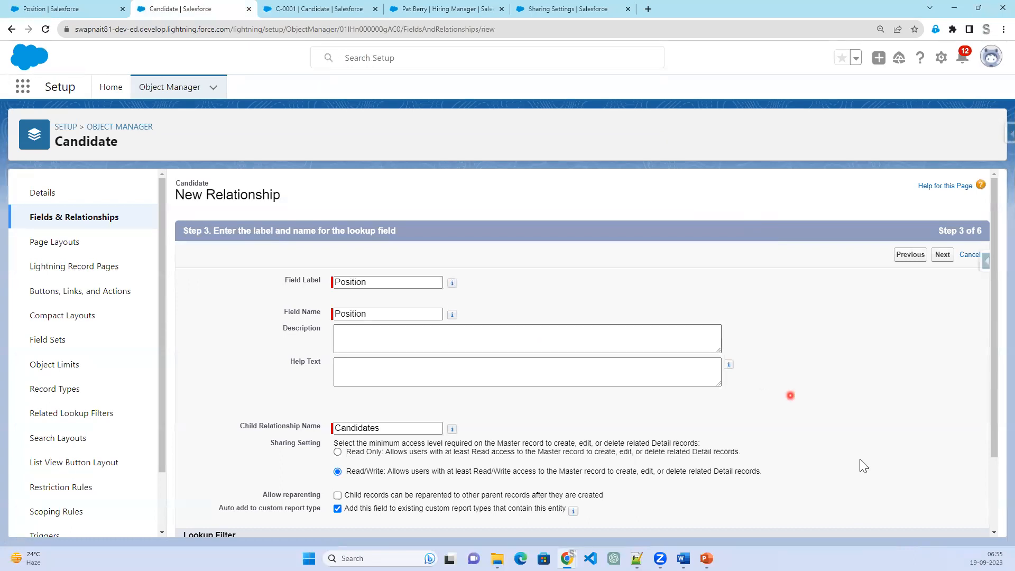
- Try to create the Position master-detail field, keeping the default label, sharing, field-level security and page layout settings
scroll(920, 485, "down", 1)
scroll(898, 347, "up", 1)
left_click(943, 256)
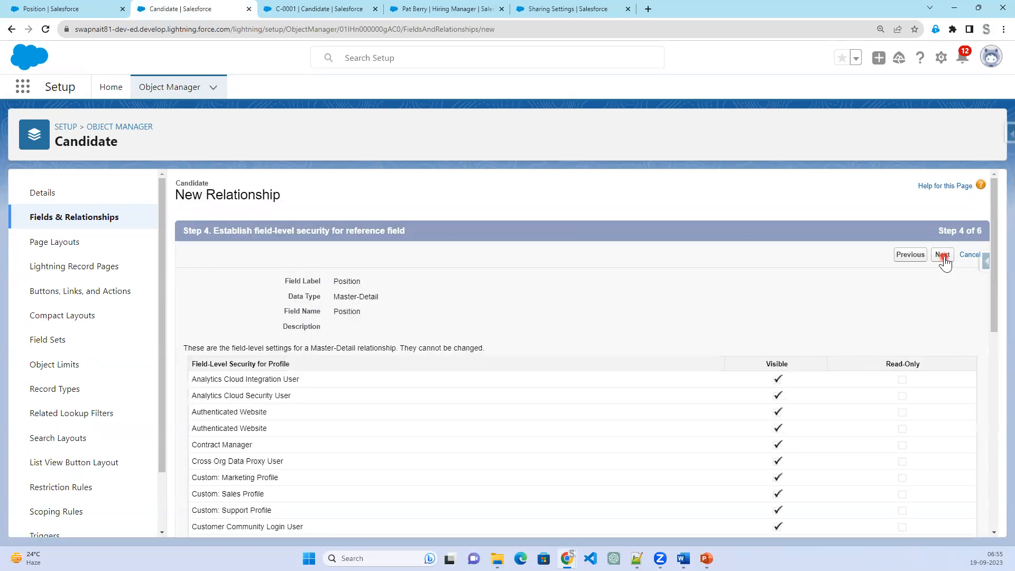
left_click(942, 256)
left_click(946, 256)
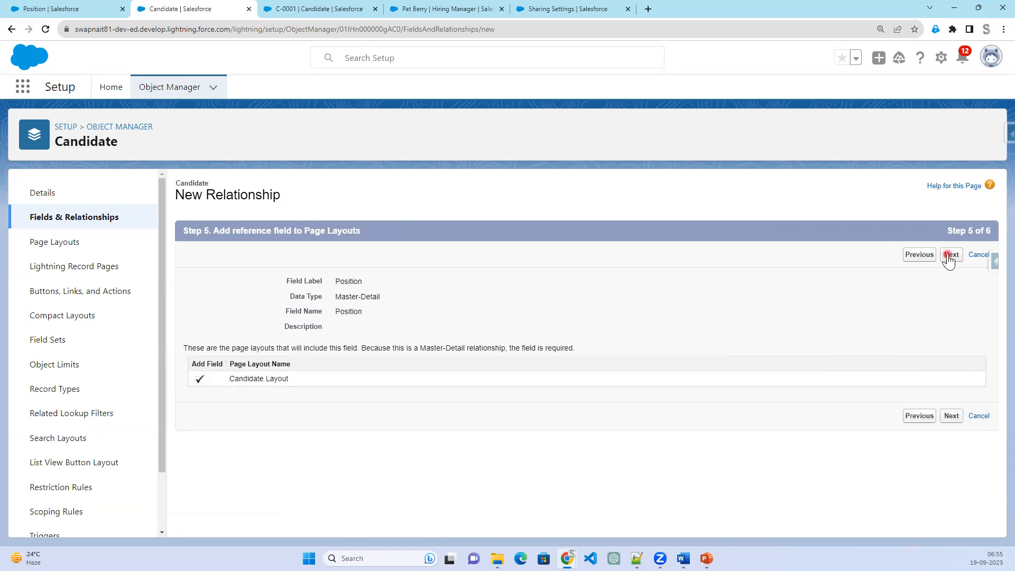
left_click(948, 256)
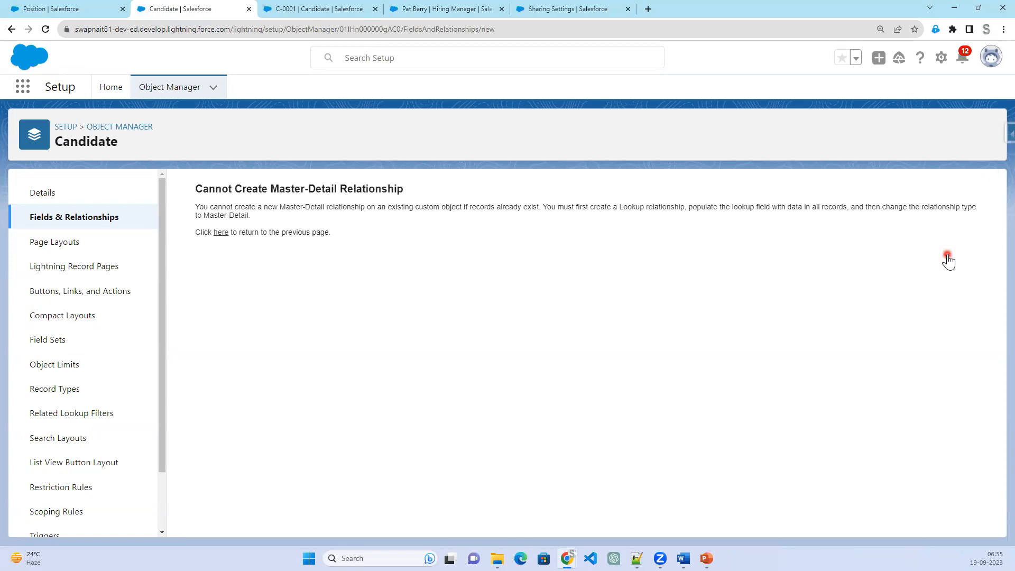
- Examine the error heading and its explanation by highlighting the key phrases, and return to the new candidate record
left_click_drag(194, 189, 393, 189)
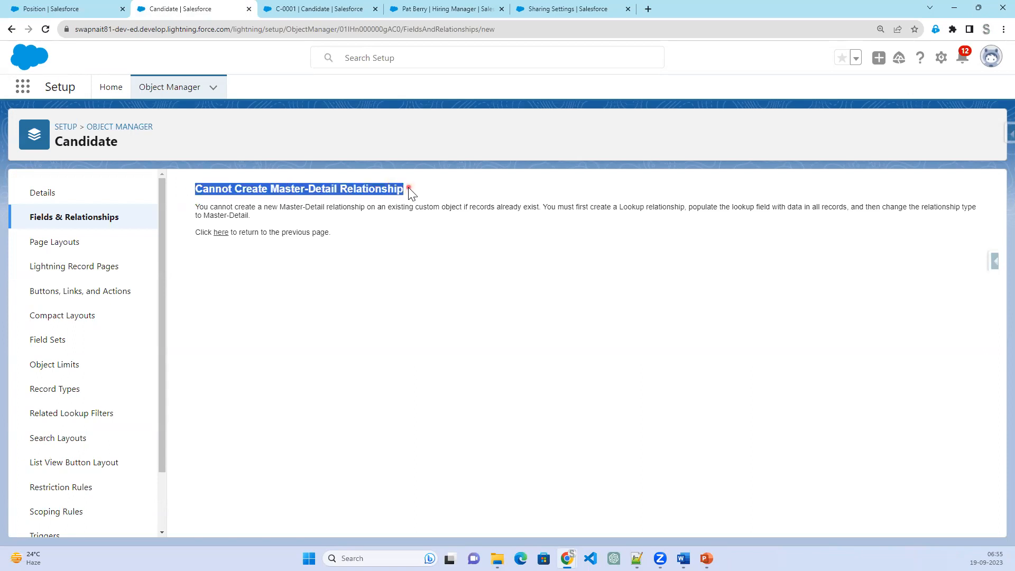
left_click_drag(450, 207, 540, 210)
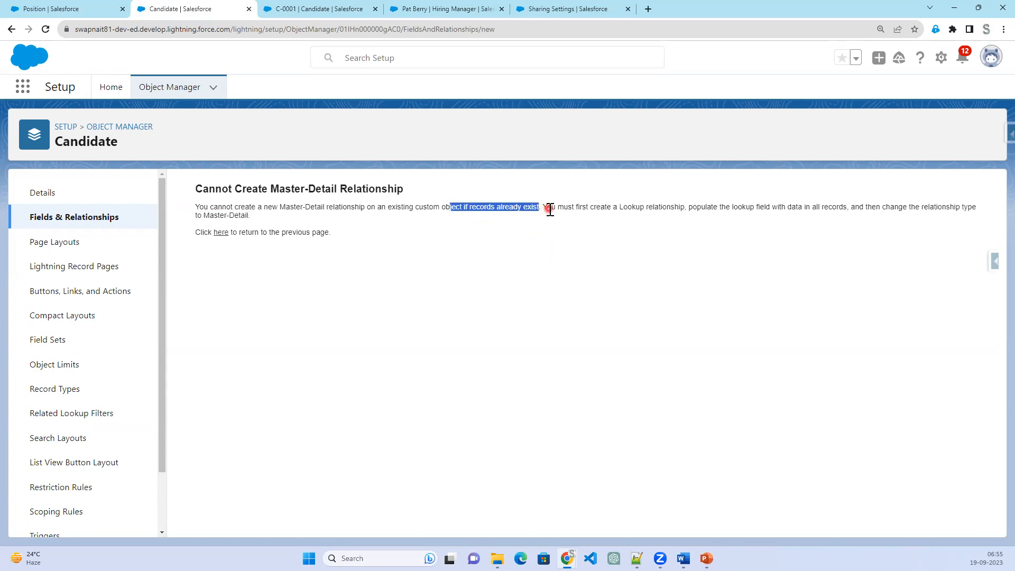
left_click_drag(196, 190, 404, 189)
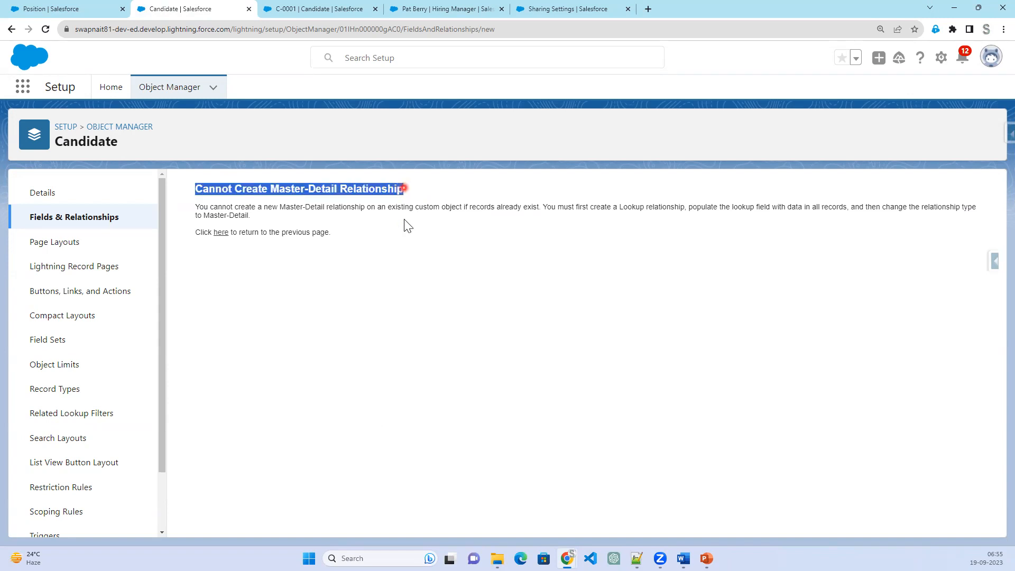
left_click(316, 10)
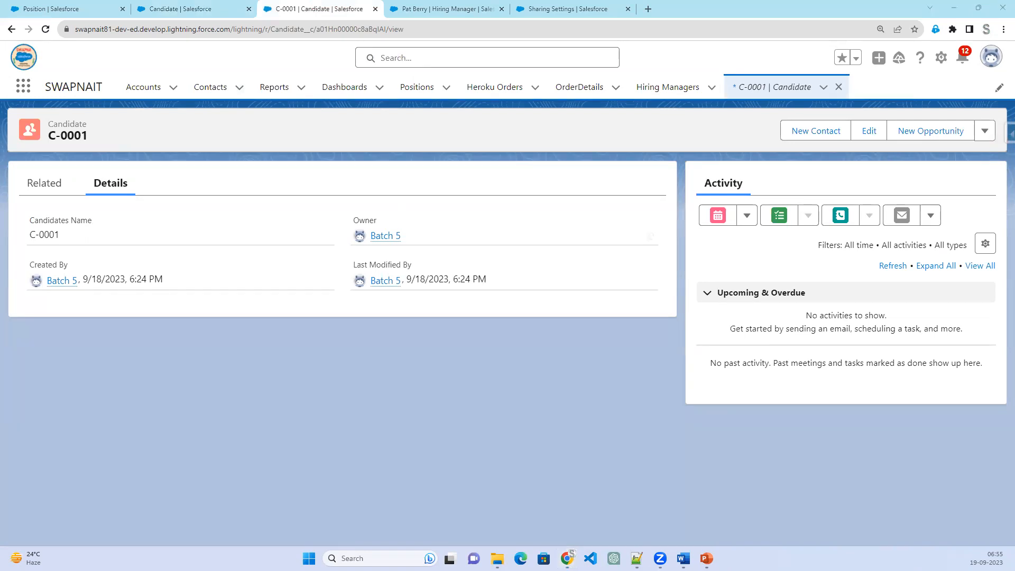
key("alt+Tab")
left_click(714, 359)
left_click(713, 359)
left_click(714, 358)
left_click(714, 358)
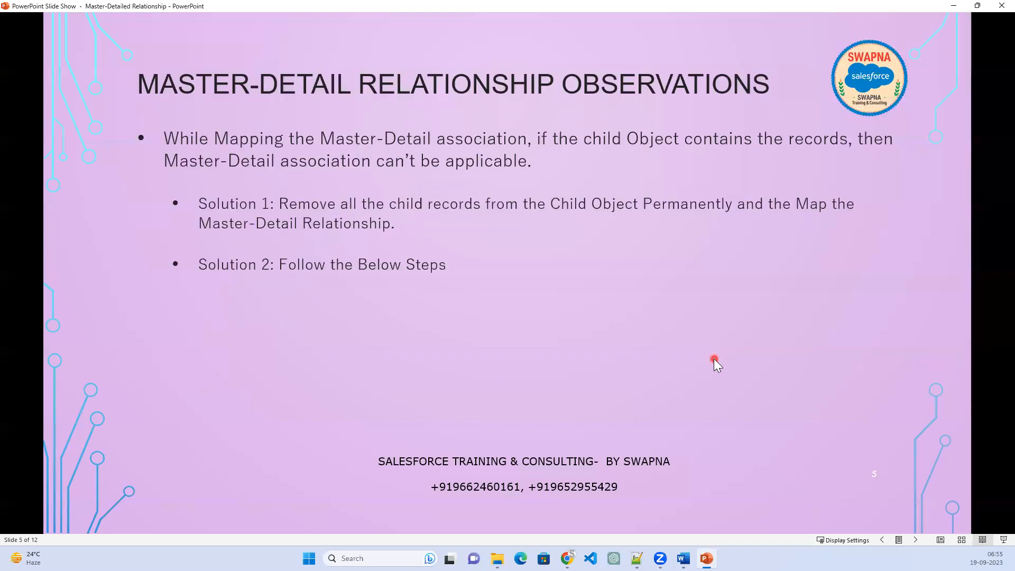
left_click(713, 358)
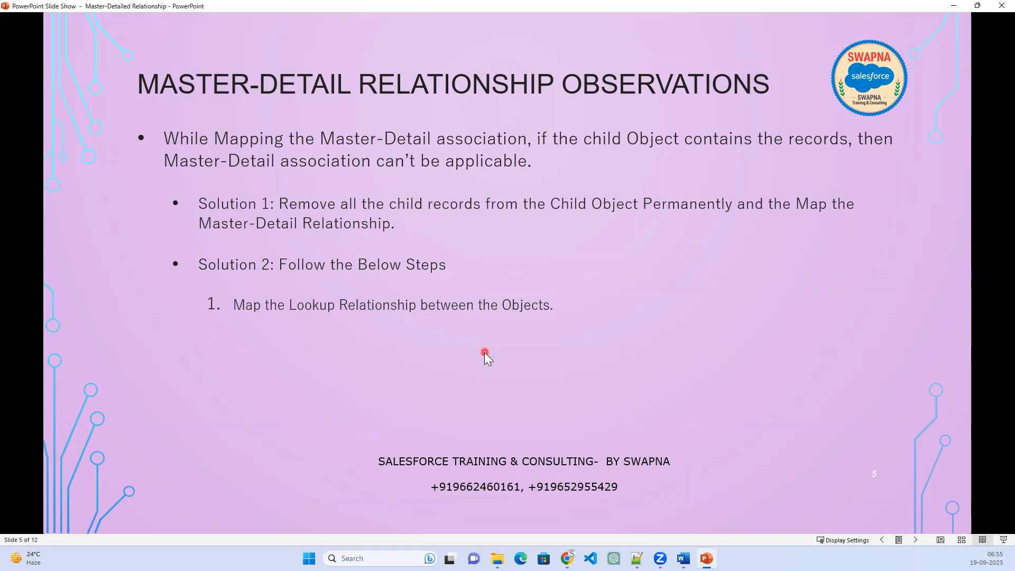
left_click(668, 364)
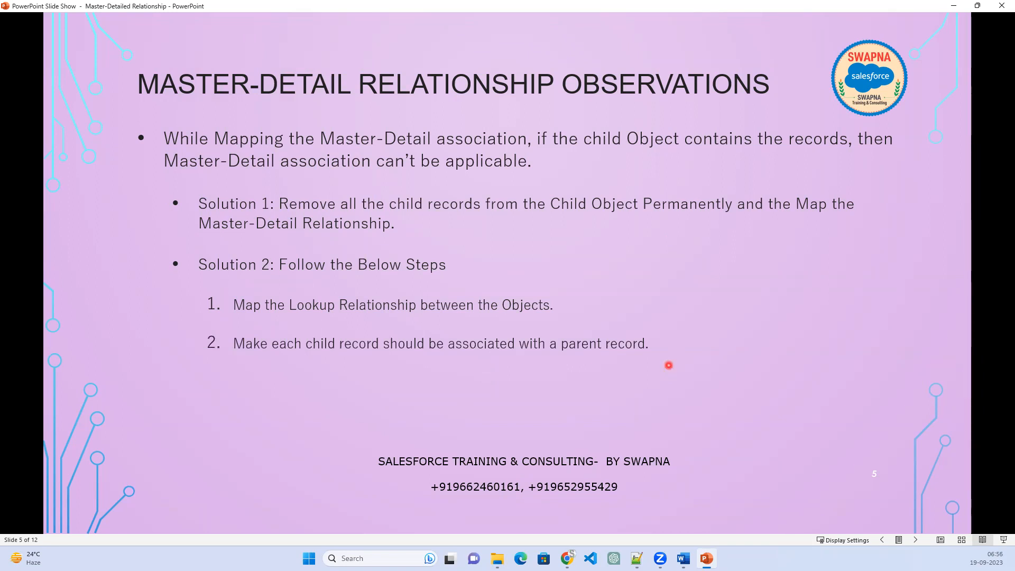
left_click(584, 353)
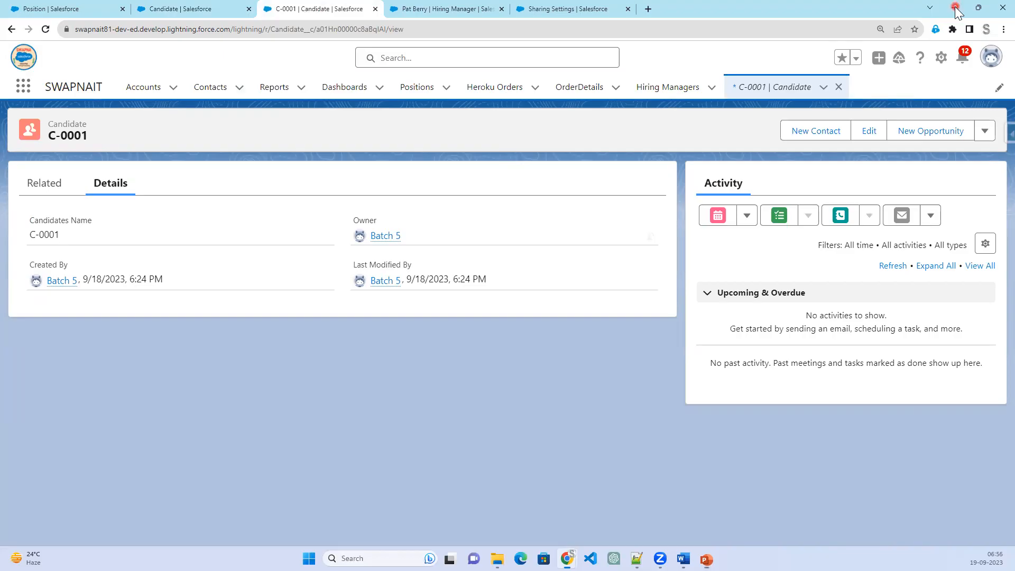
left_click(955, 6)
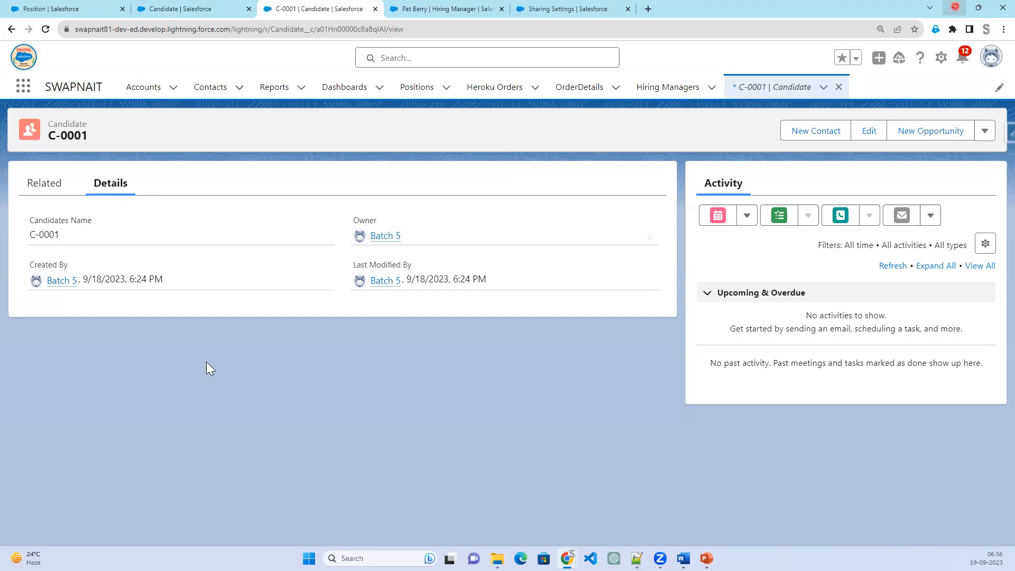
- Delete the candidate record C-0001 and confirm the deletion
left_click(986, 132)
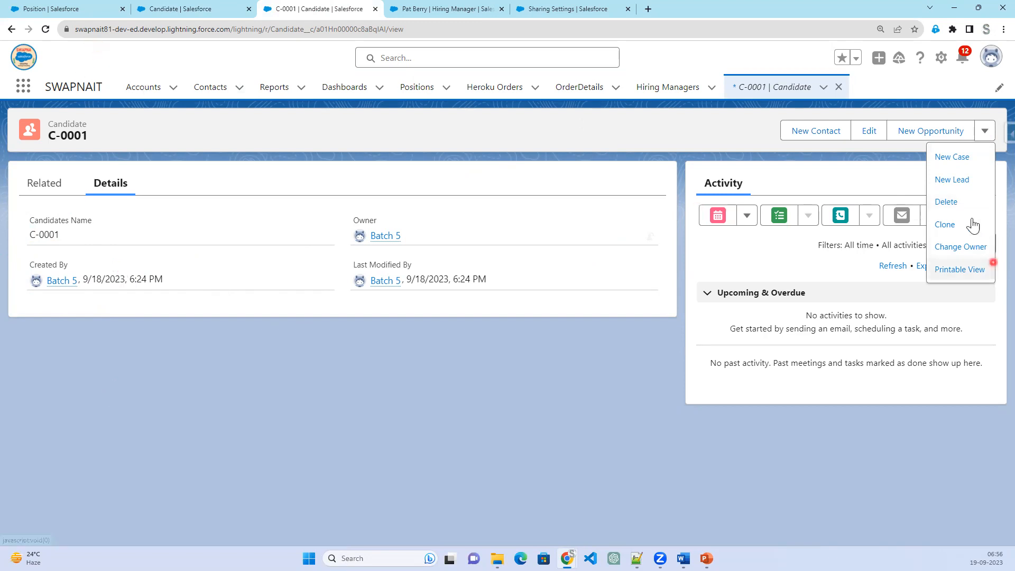
left_click(963, 203)
left_click(683, 320)
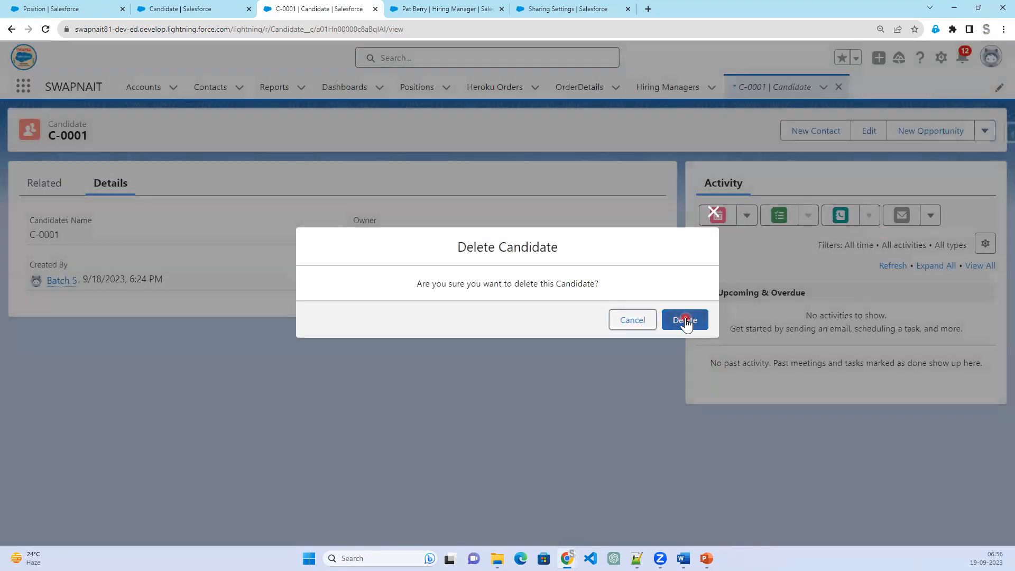
- Leave the error page and start a new custom field on Candidate with the Master-Detail Relationship data type
left_click(192, 8)
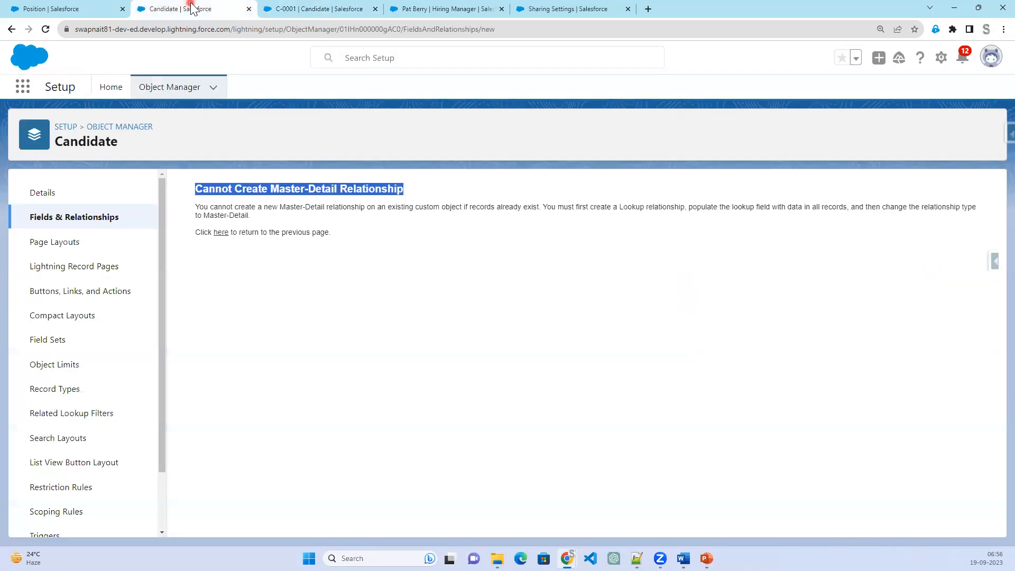
left_click(221, 233)
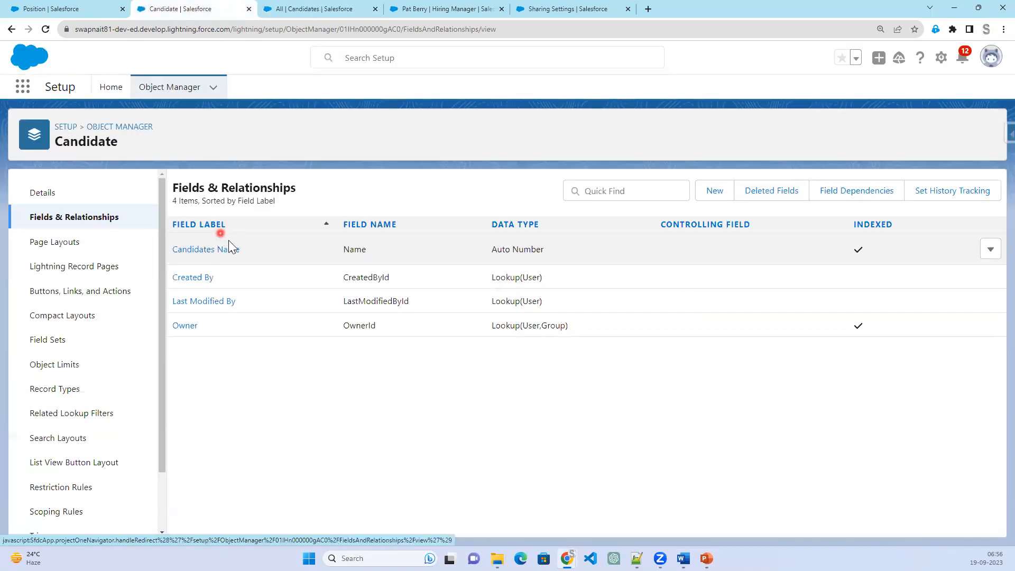
left_click(712, 191)
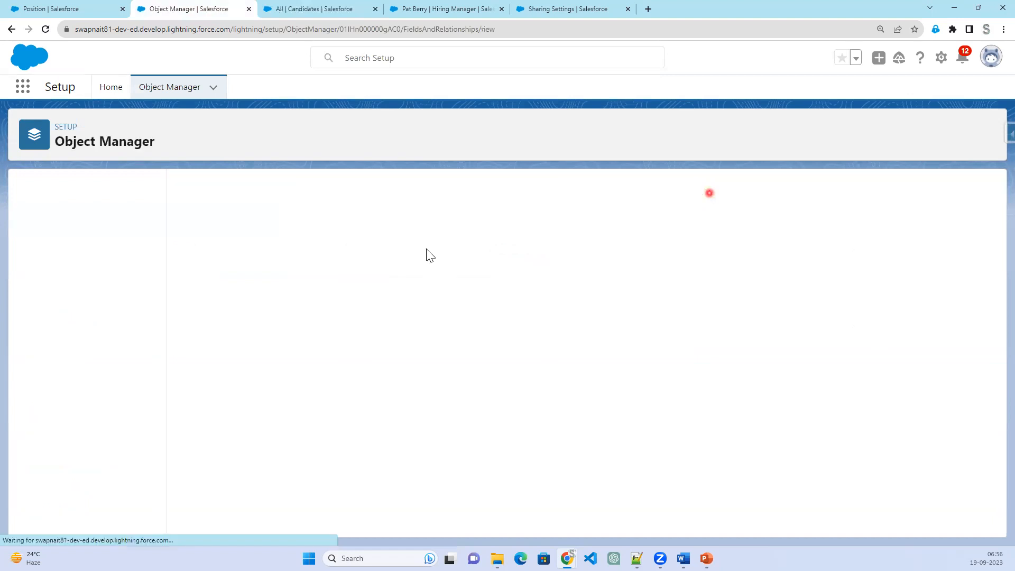
left_click(216, 455)
left_click(941, 256)
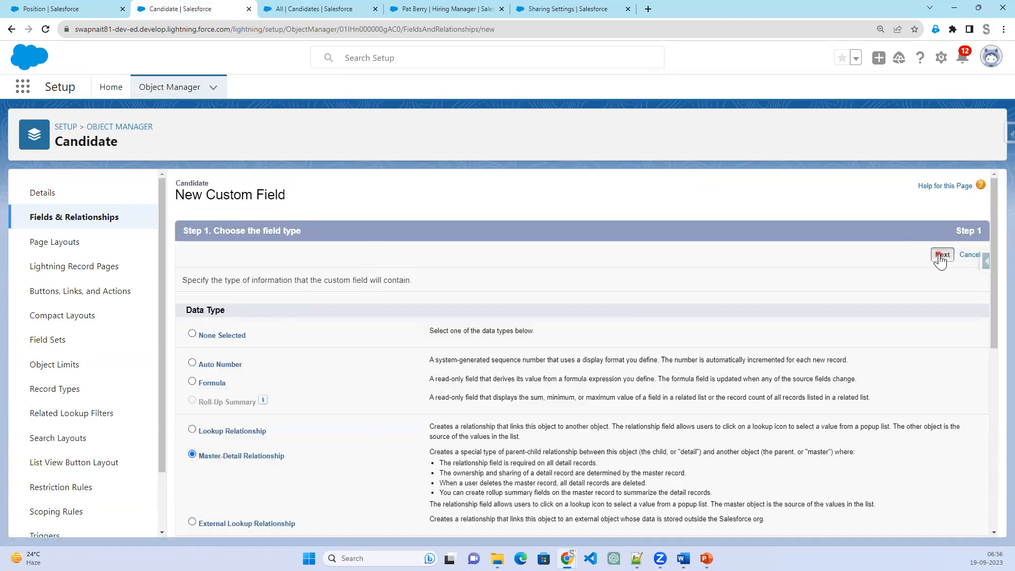
- Relate the new master-detail field to the Position object and continue past the related object selection
left_click(467, 303)
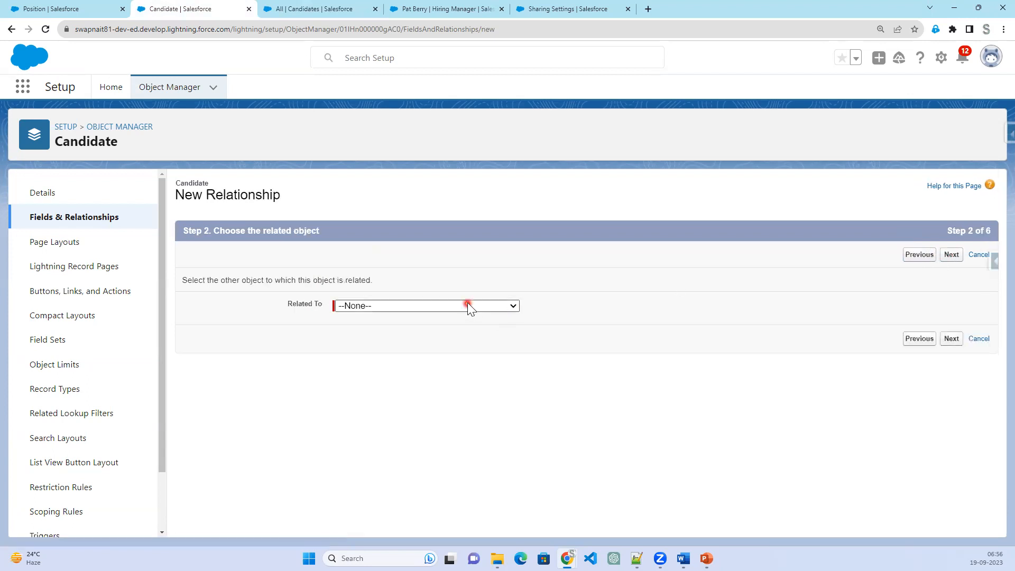
left_click(431, 420)
left_click(438, 303)
scroll(478, 390, "down", 7)
scroll(429, 498, "down", 10)
left_click(426, 443)
left_click(959, 341)
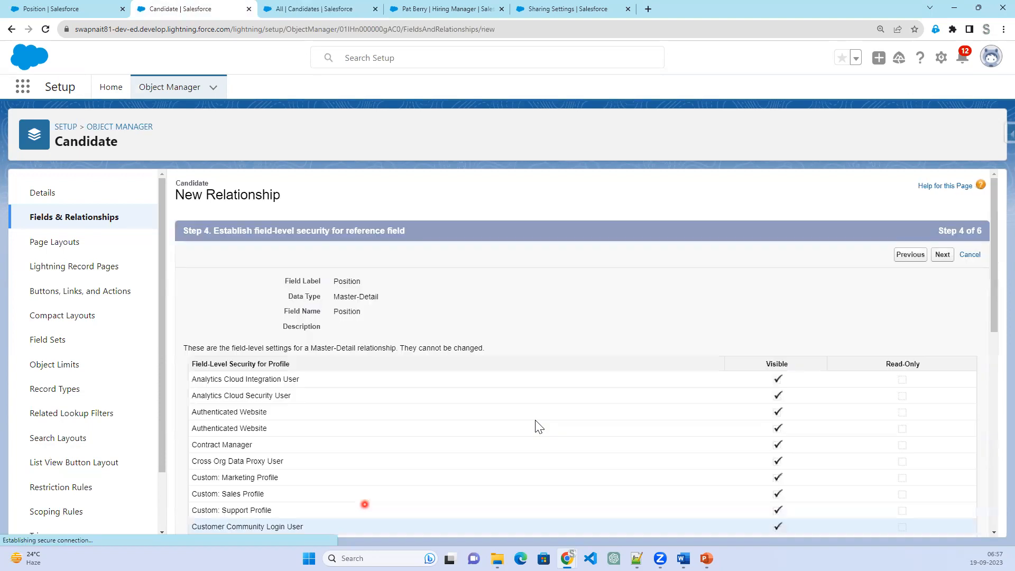
- Accept the default field-level security, page layouts and Candidates related list, and save the Position master-detail field
left_click(941, 255)
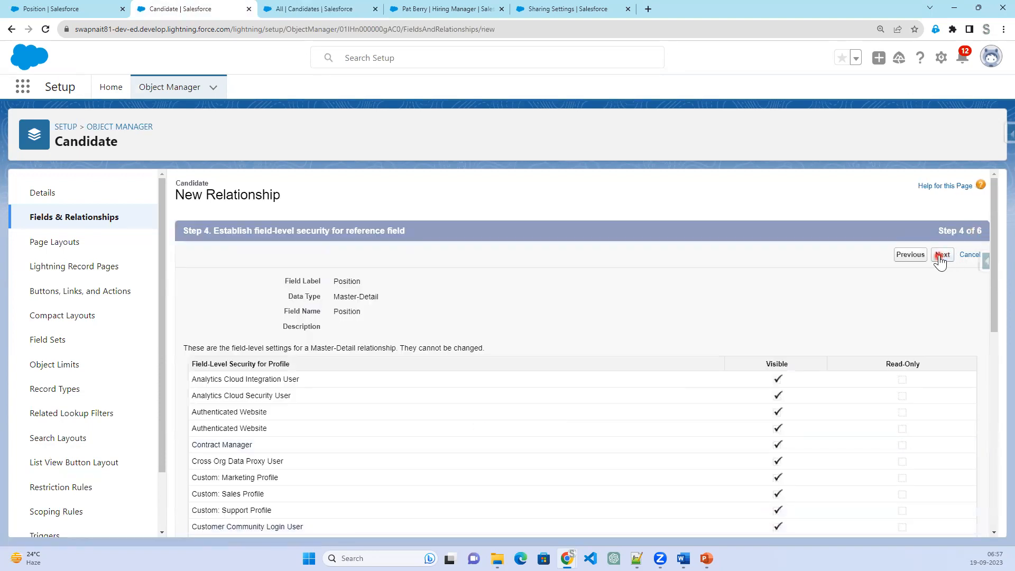
left_click(944, 256)
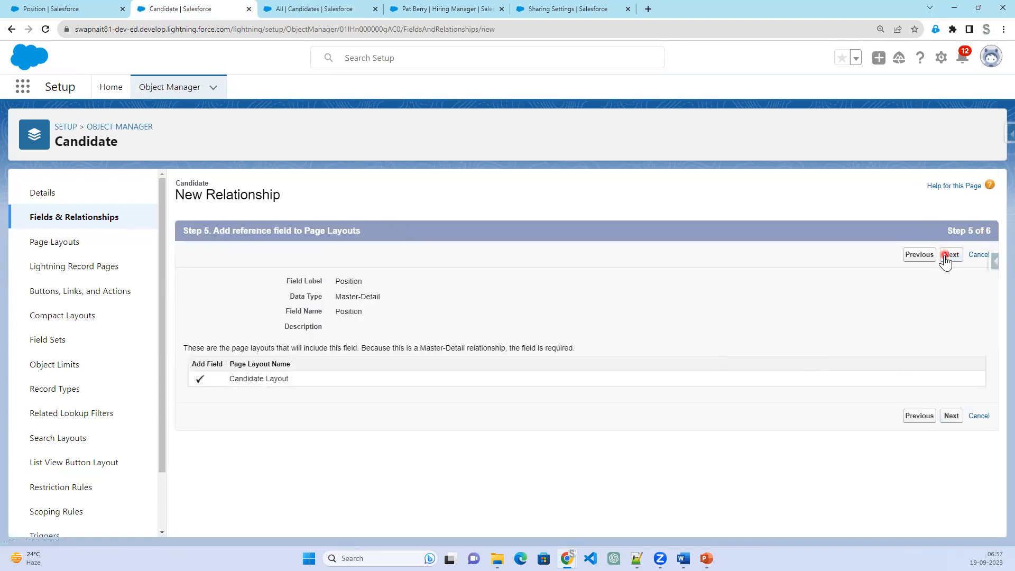
left_click(950, 256)
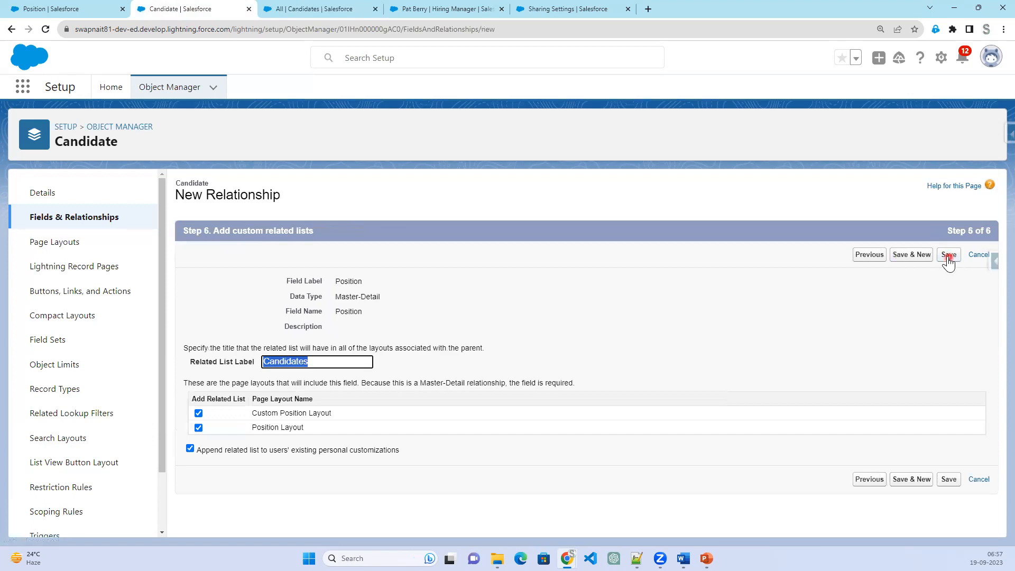
left_click(948, 255)
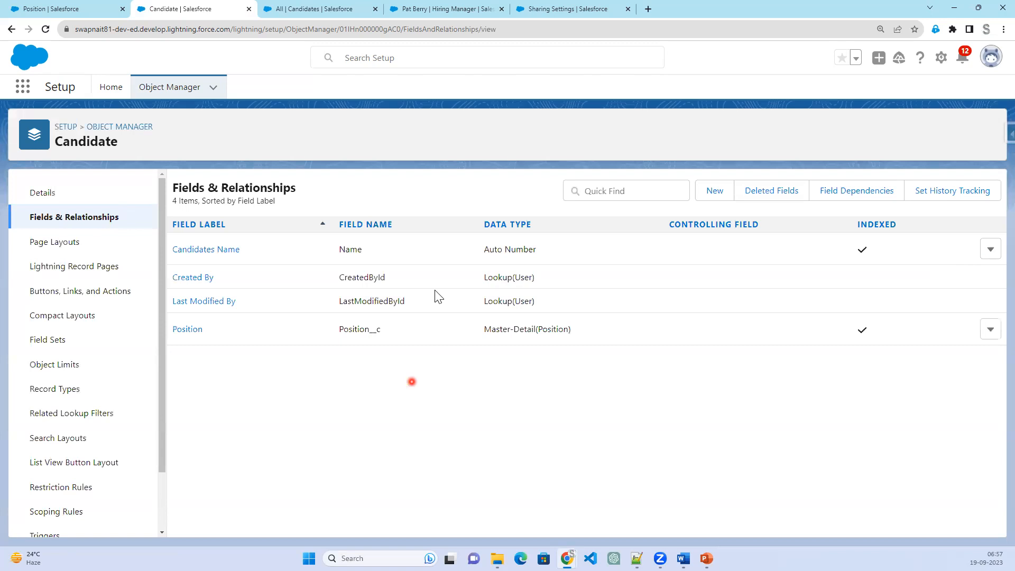
- Reload the Sharing Settings and examine the organization-wide defaults of Candidate and Position, marking their access levels with annotations
left_click(571, 15)
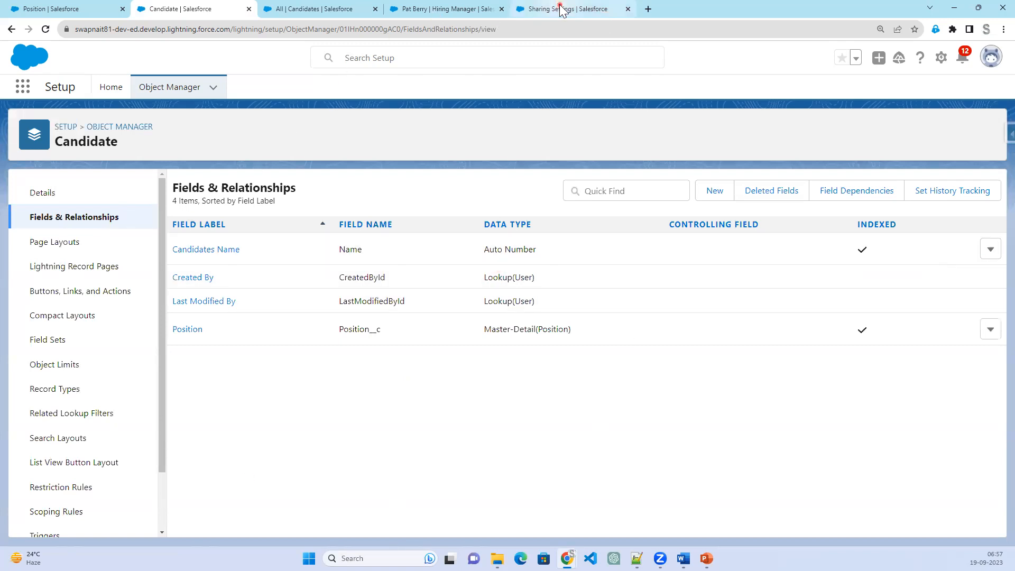
left_click(45, 30)
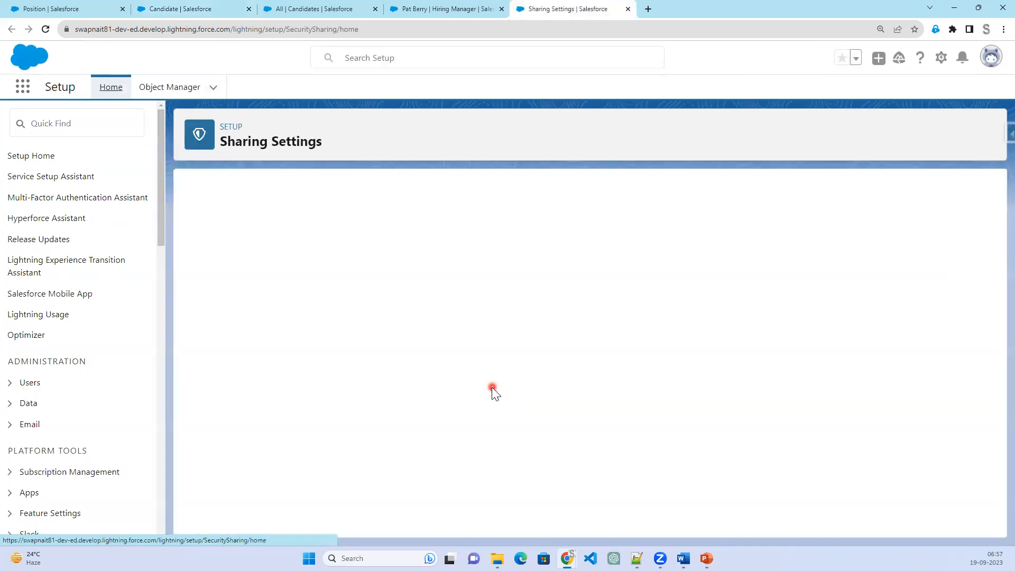
scroll(491, 387, "down", 4)
scroll(492, 387, "down", 20)
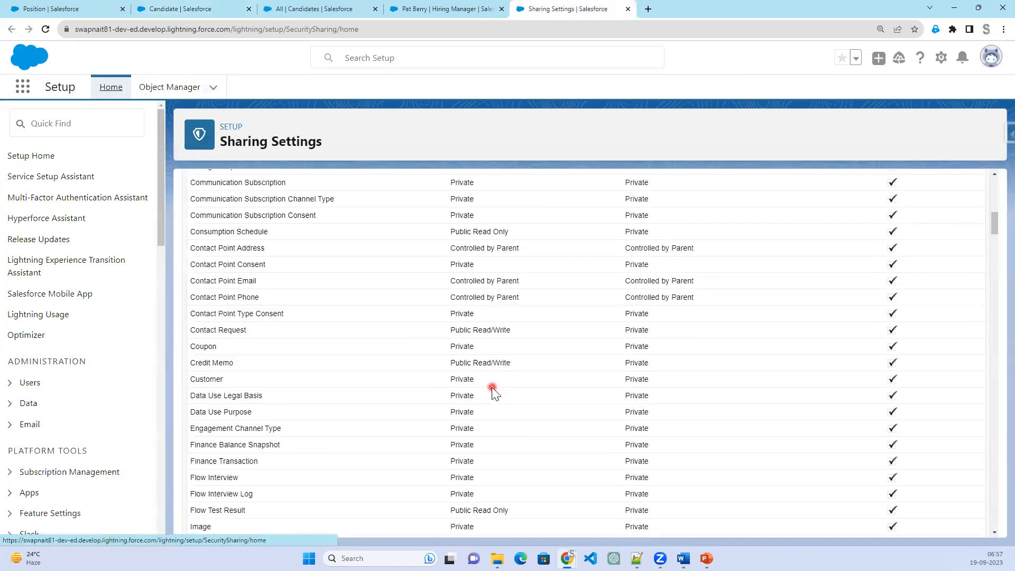
scroll(492, 394, "down", 2)
scroll(491, 391, "up", 2)
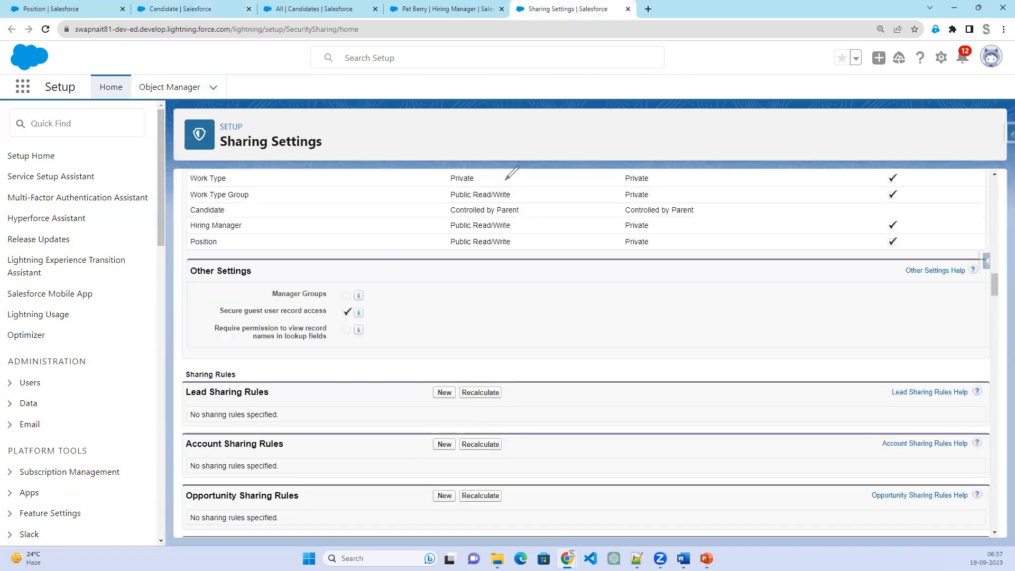
mouse_move(454, 216)
left_mouse_down()
mouse_move(515, 215)
mouse_move(527, 203)
mouse_move(453, 202)
mouse_move(468, 256)
mouse_move(517, 242)
mouse_move(450, 235)
left_mouse_up()
left_click_drag(235, 210, 413, 208)
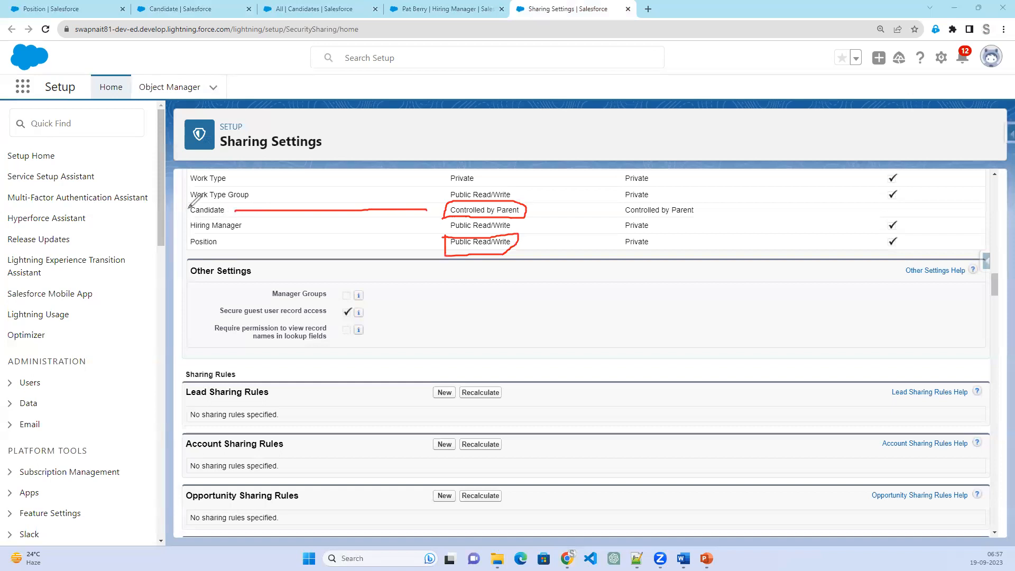
left_click_drag(170, 222, 177, 244)
key("Escape")
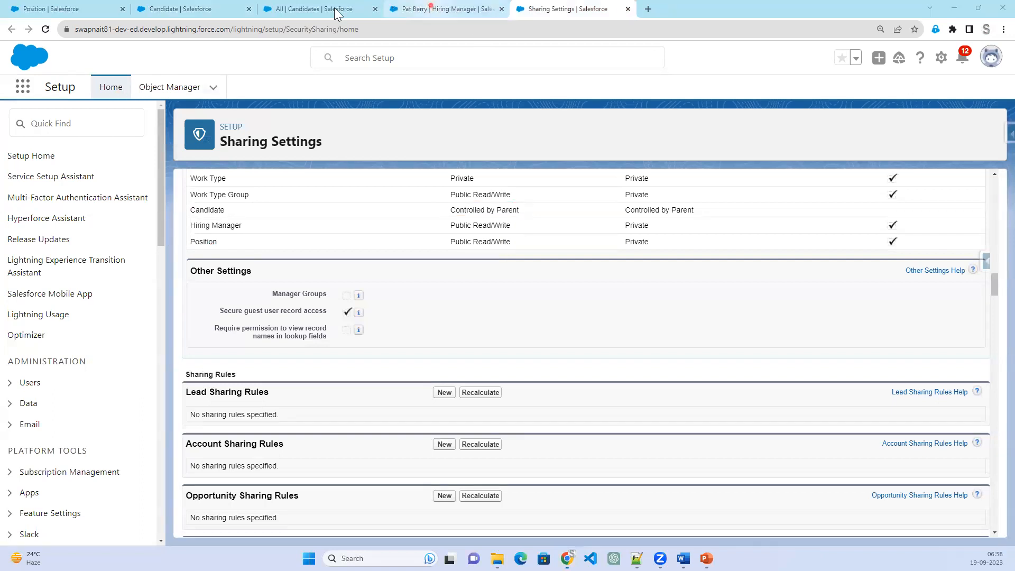
- Open a new candidate form from the Candidates list and try to save it without a position
left_click(431, 7)
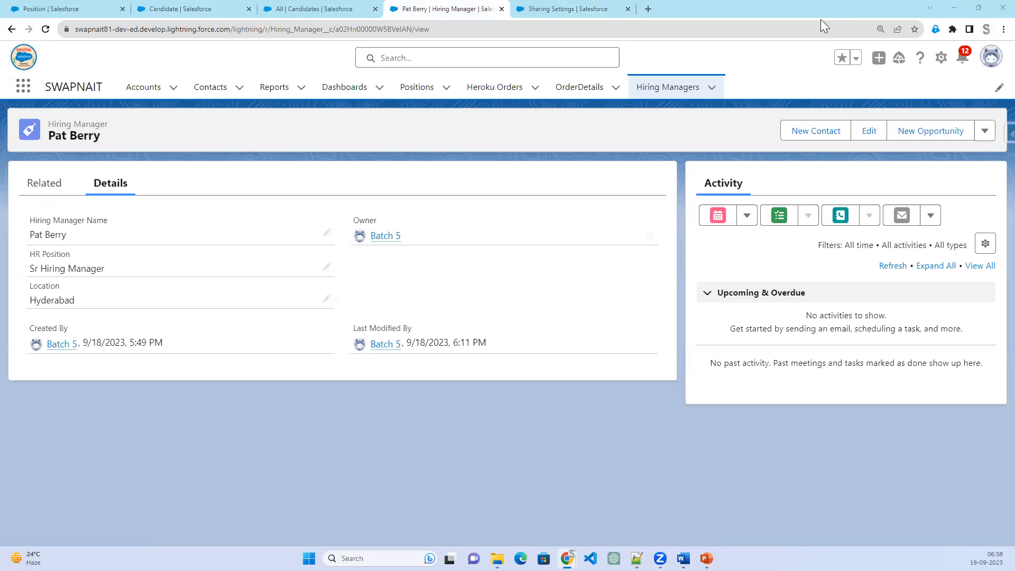
left_click(317, 9)
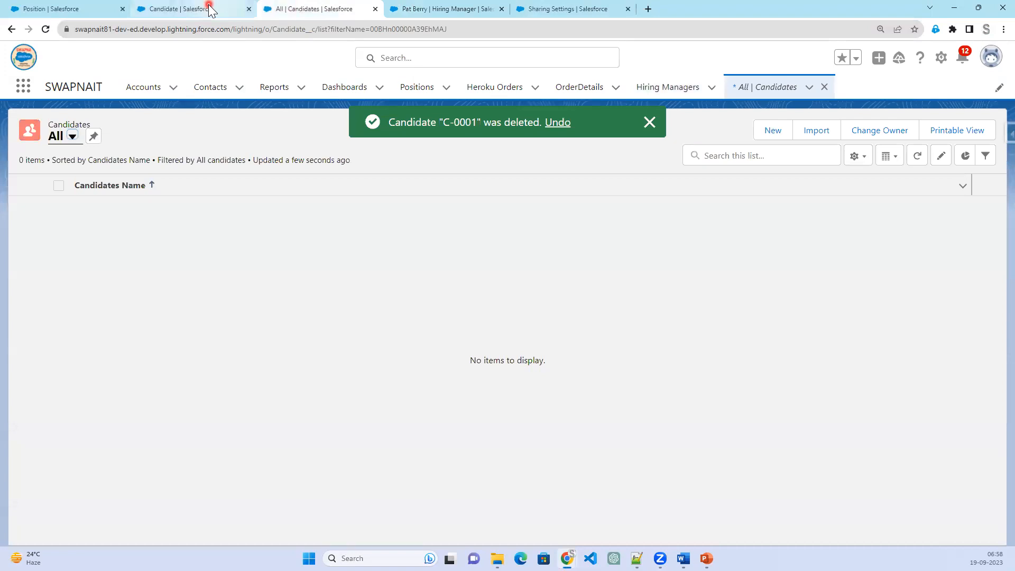
left_click(772, 131)
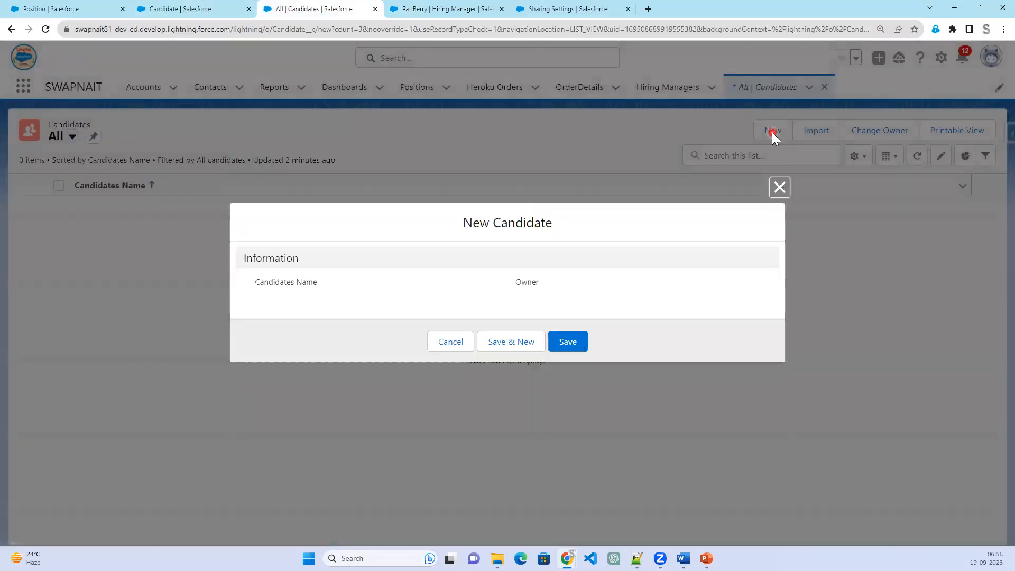
left_click(571, 341)
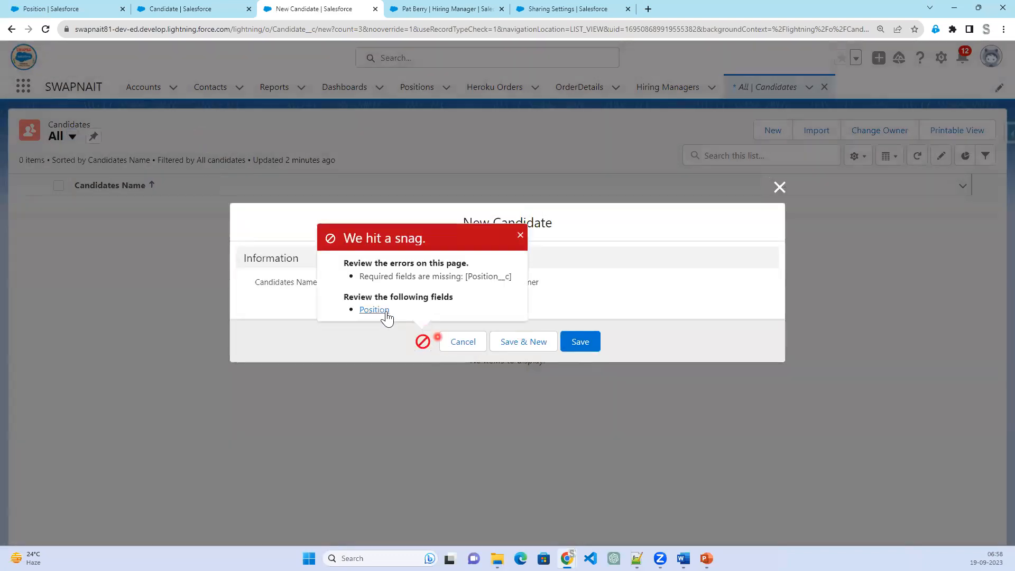
left_click(381, 315)
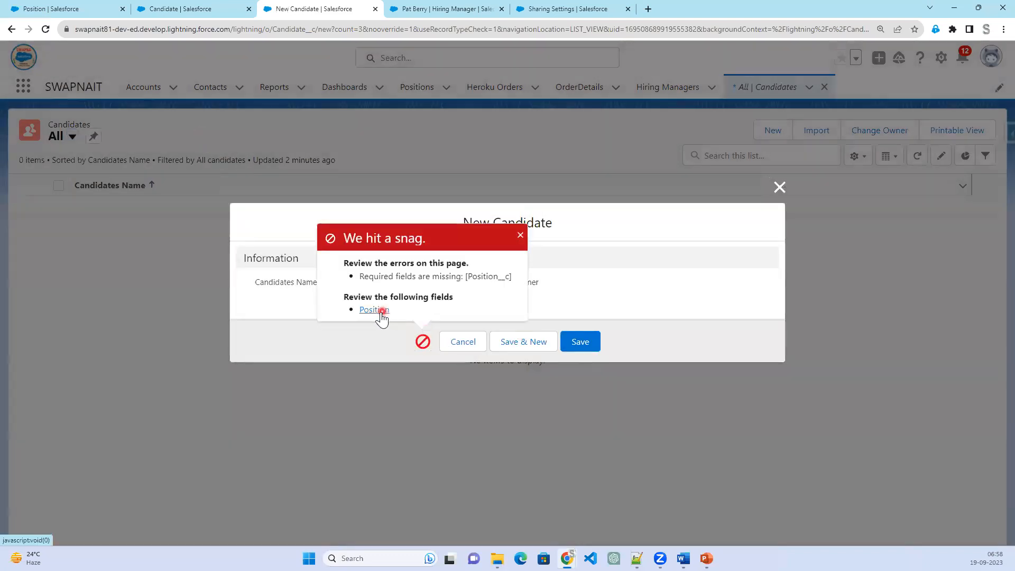
- Reload the new candidate form, try to save it with the Position field empty, and dismiss the error
left_click(49, 32)
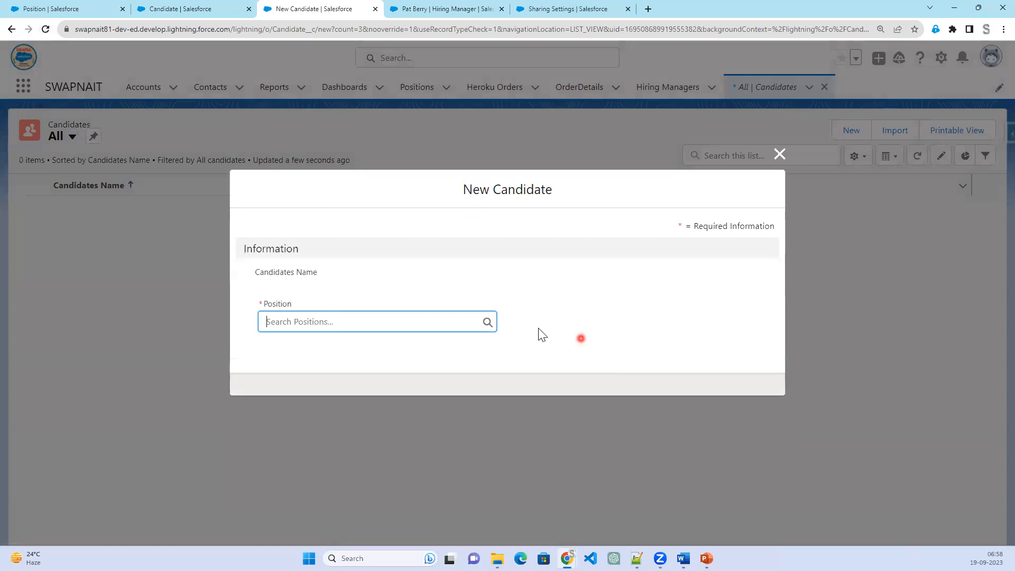
left_click(286, 286)
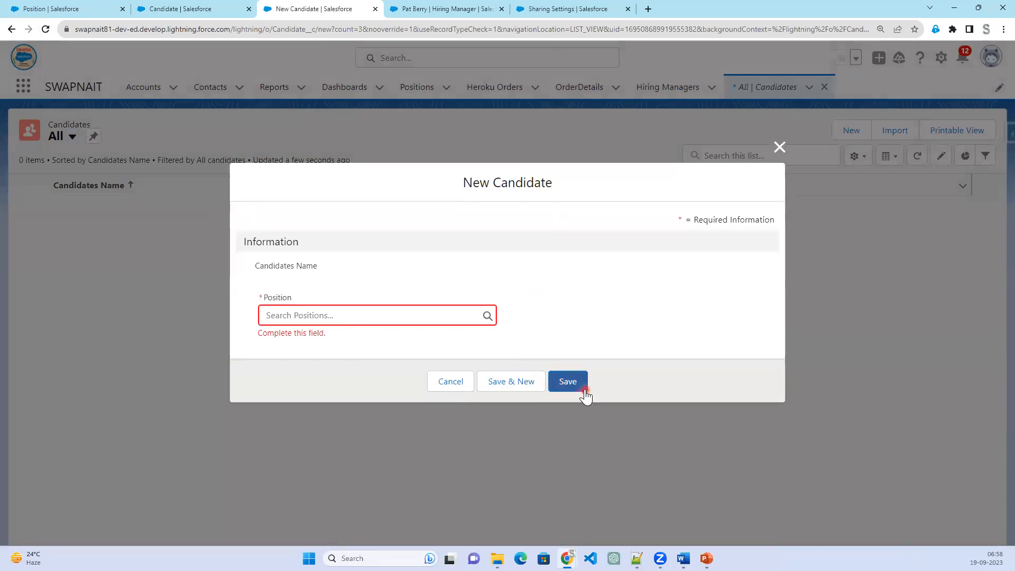
left_click(568, 381)
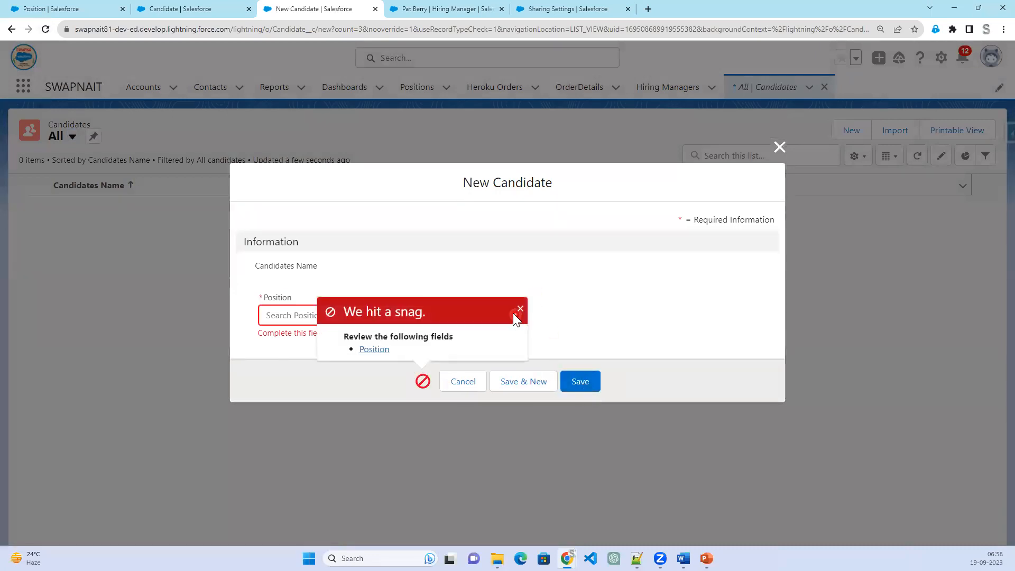
left_click(519, 312)
- Set the new candidate's Position to Development and save the record
left_click(369, 314)
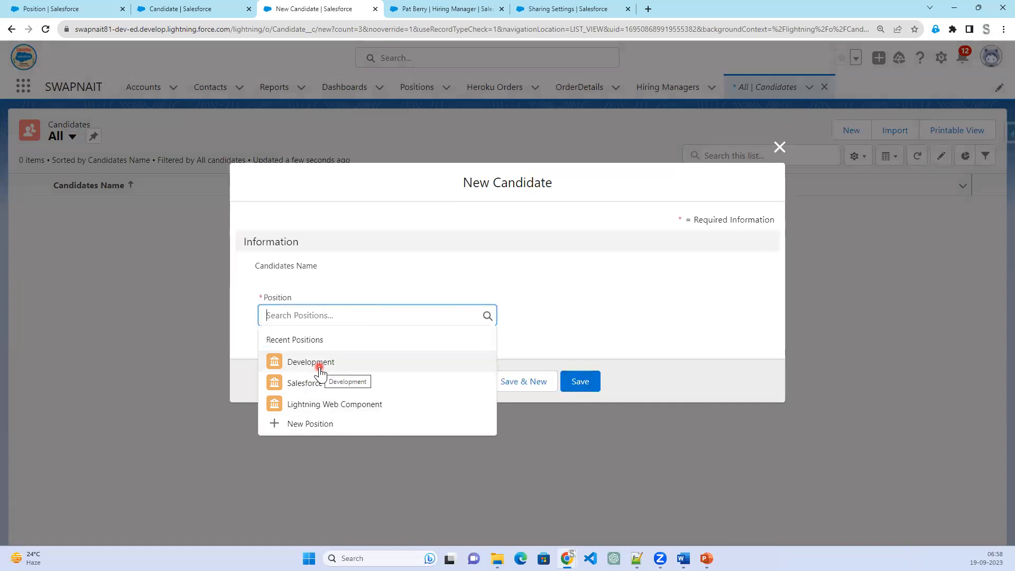
left_click(321, 368)
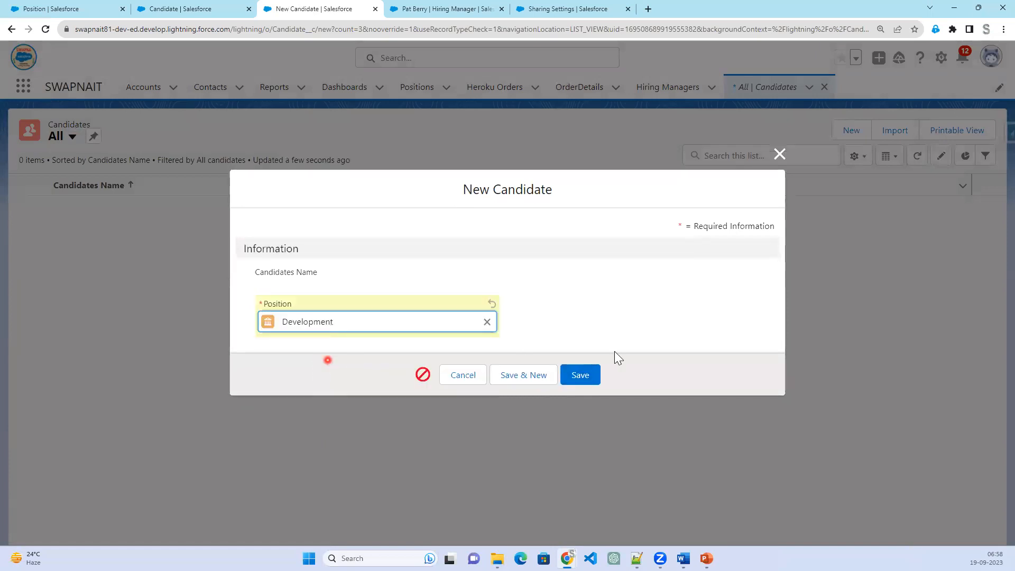
left_click(591, 376)
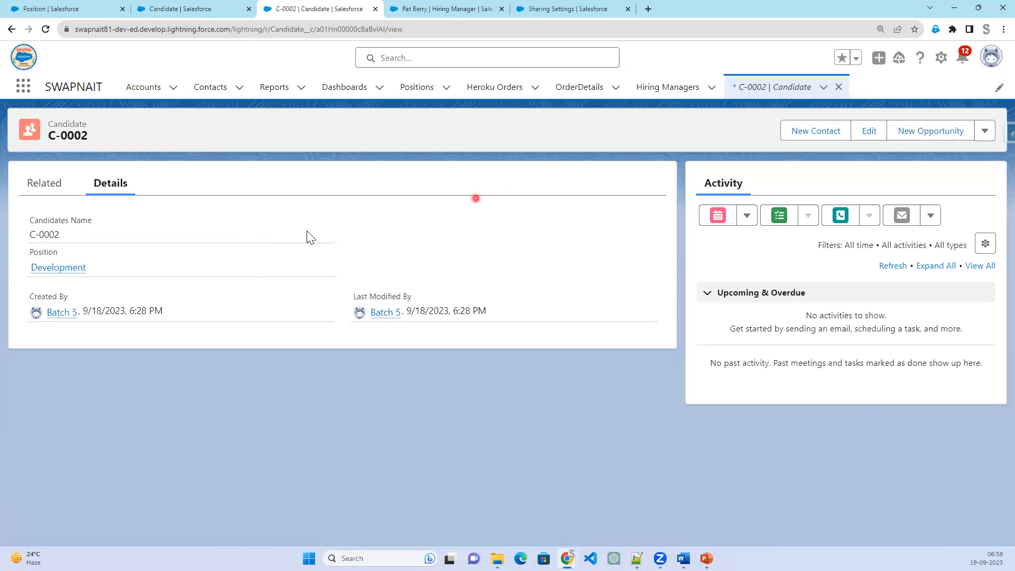
- Check in the edit form of candidate C-0002 whether Position can be changed, and close the form without saving
left_click(865, 133)
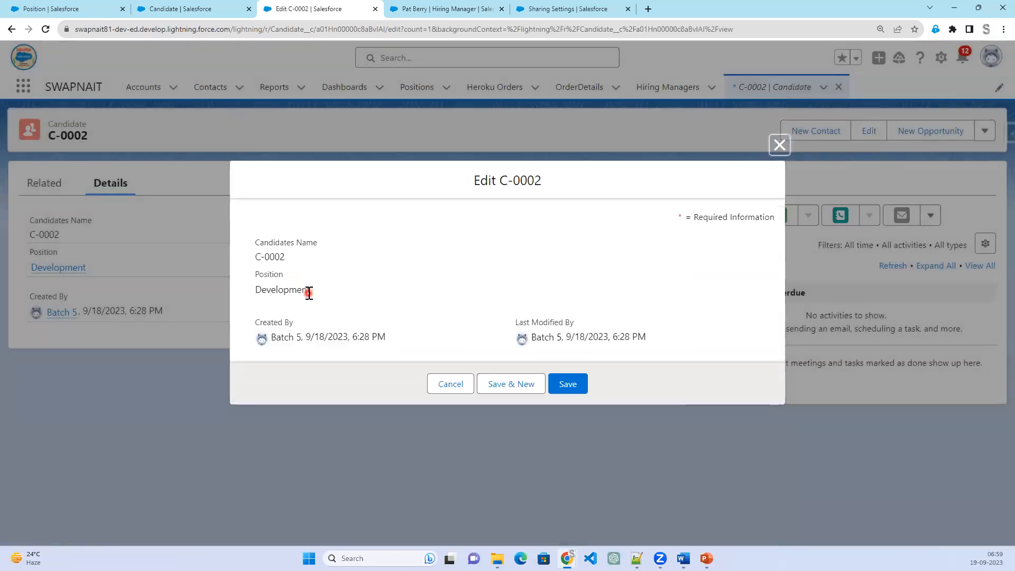
left_click_drag(328, 292, 245, 274)
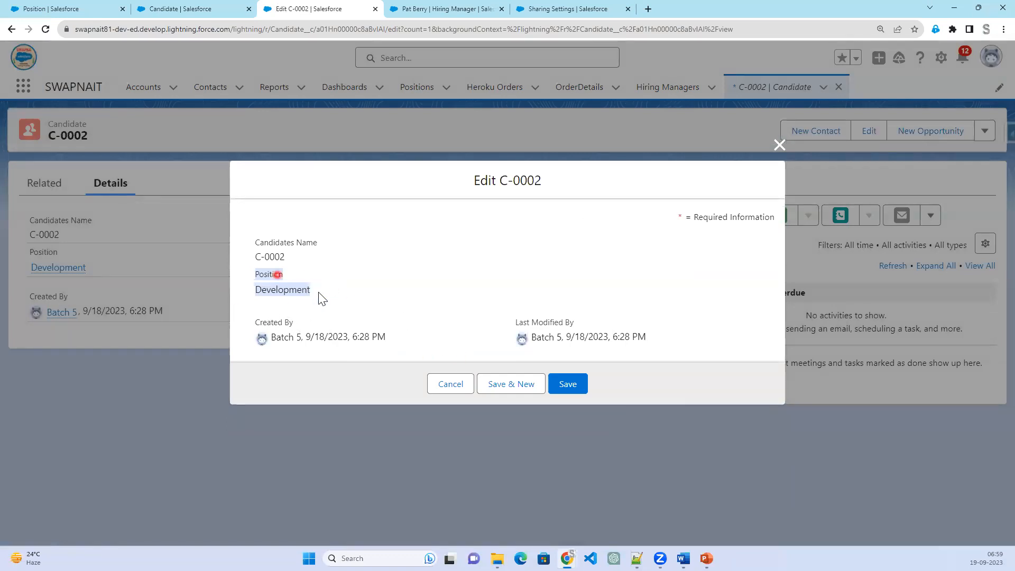
left_click(490, 393)
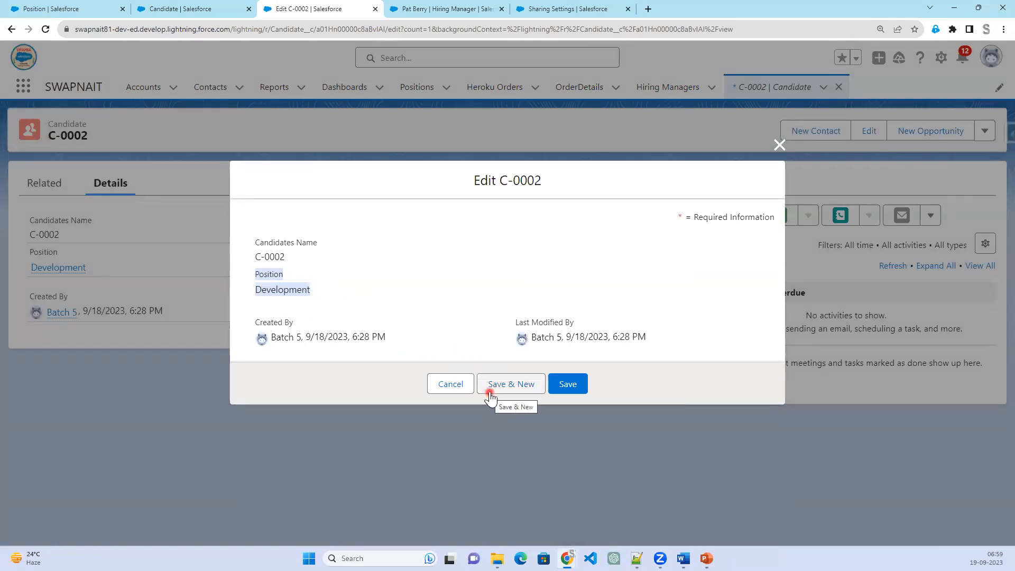
left_click(450, 389)
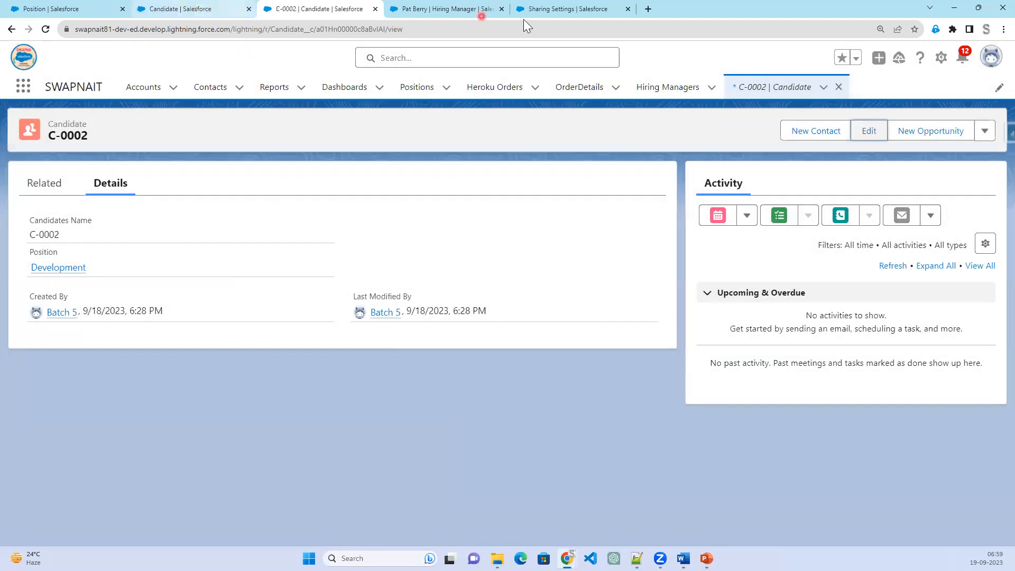
- Allow reparenting of child records in the Candidate object's Position master-detail field and save the field definition
left_click(209, 16)
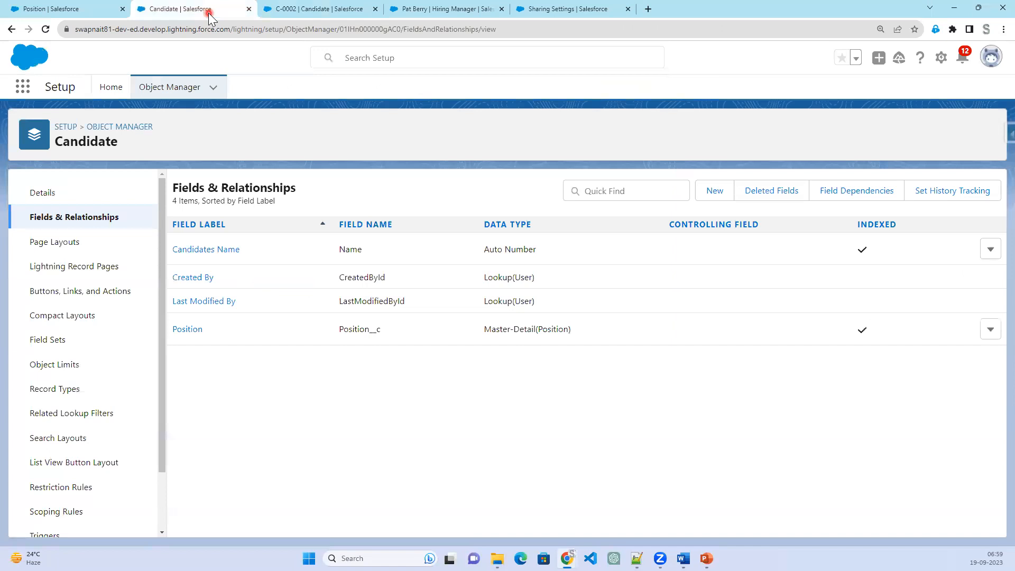
left_click(188, 329)
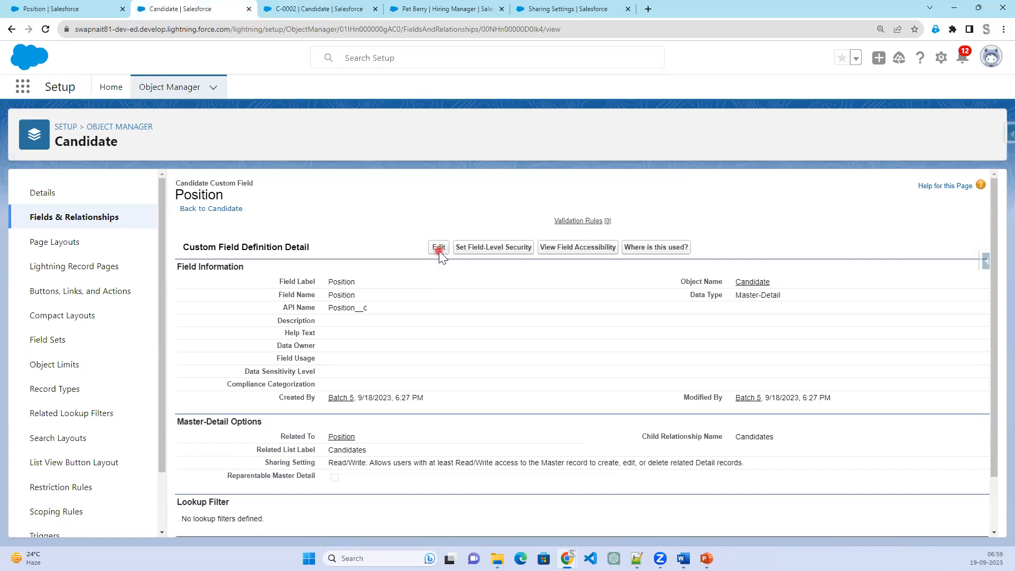
left_click(439, 248)
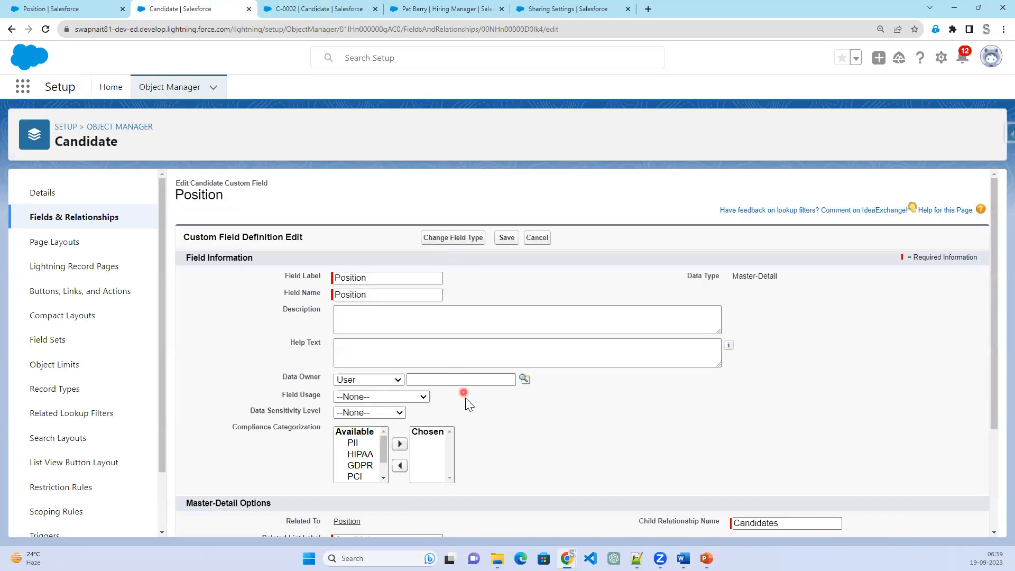
scroll(468, 443, "down", 3)
left_click(337, 426)
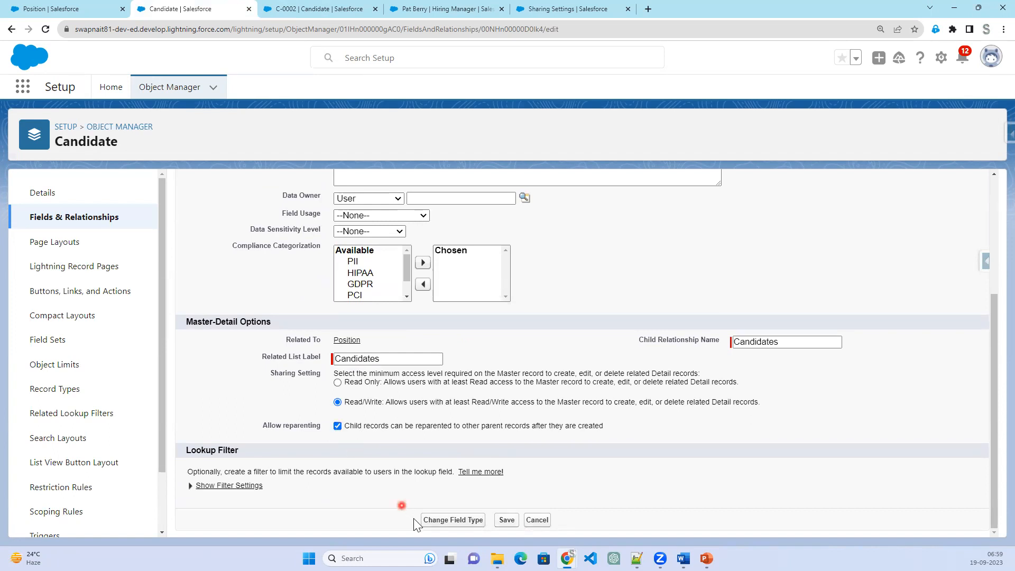
left_click(506, 521)
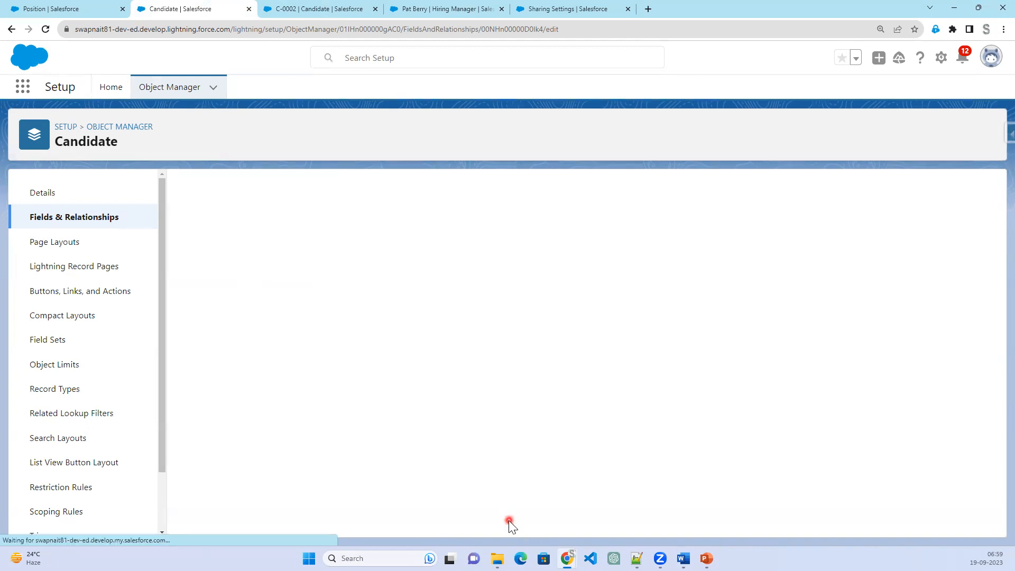
- Reload candidate C-0002, check whether its Position field is now editable, and cancel the edit
left_click(320, 10)
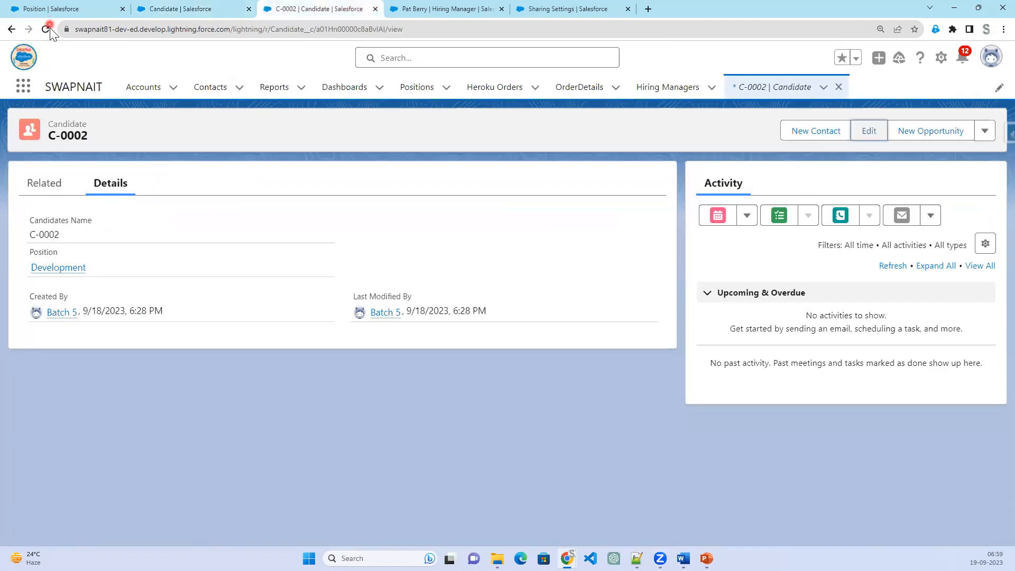
left_click(50, 29)
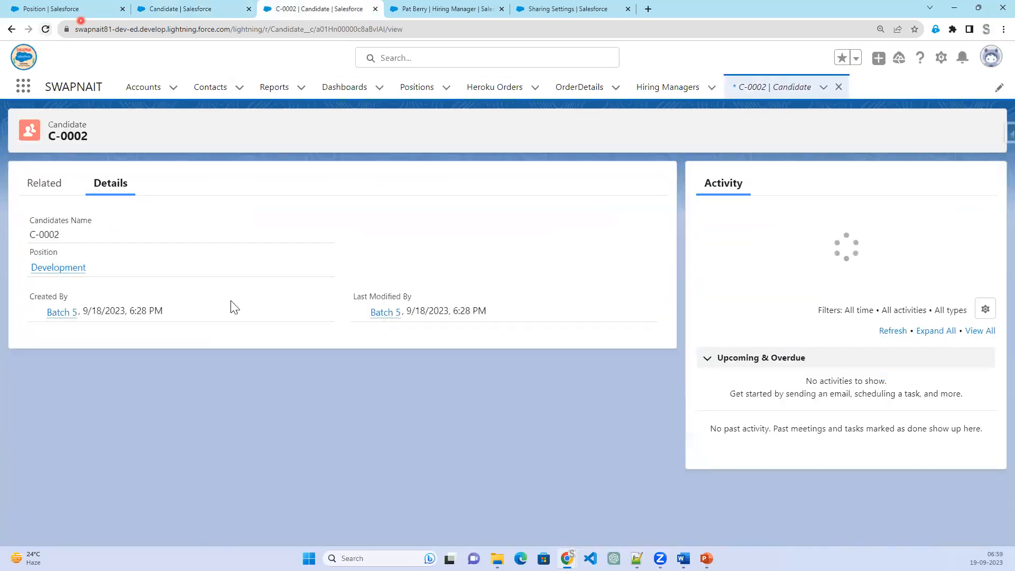
left_click(45, 29)
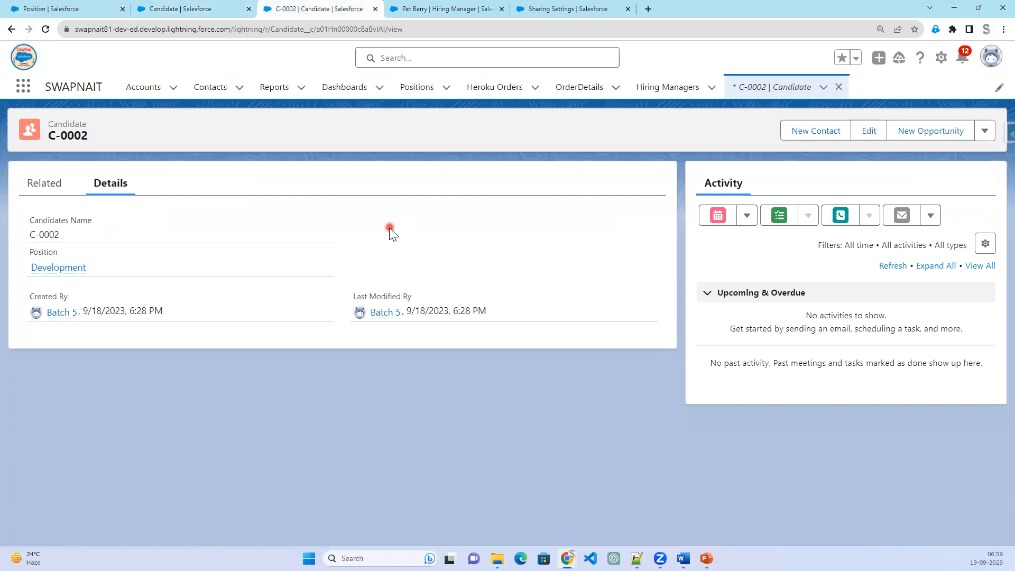
right_click(389, 228)
left_click(424, 403)
left_click(44, 30)
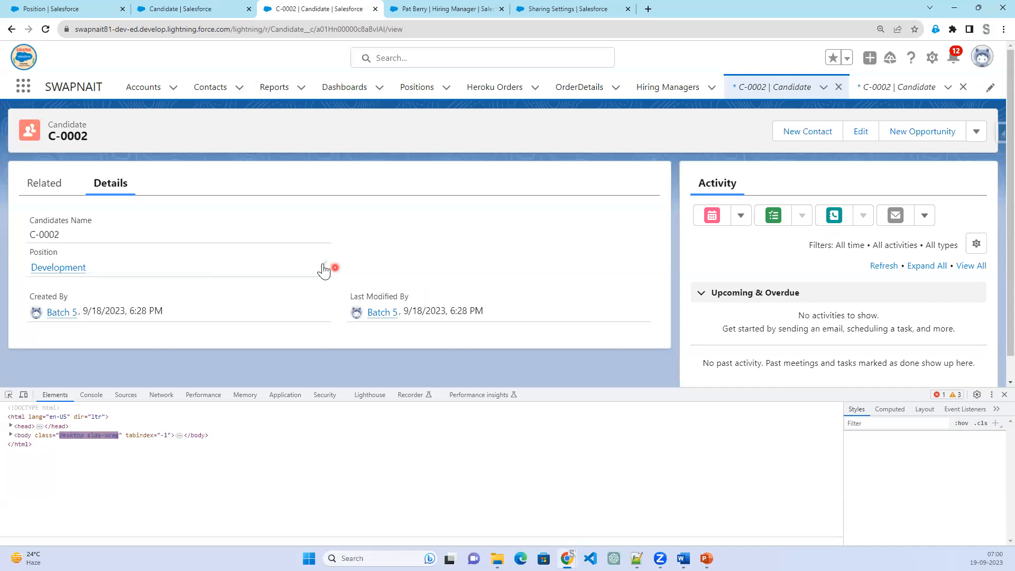
left_click(1004, 395)
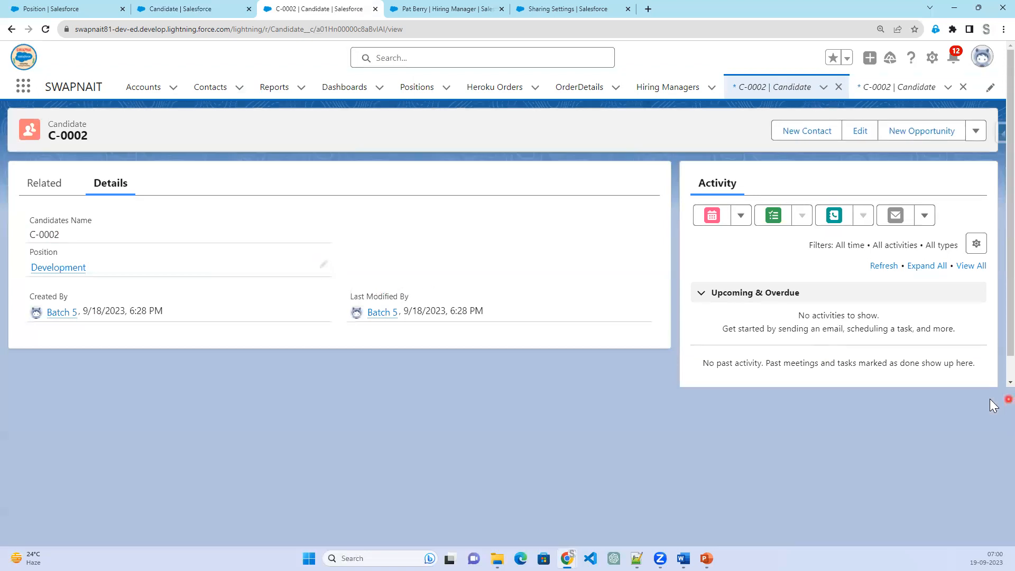
left_click(323, 264)
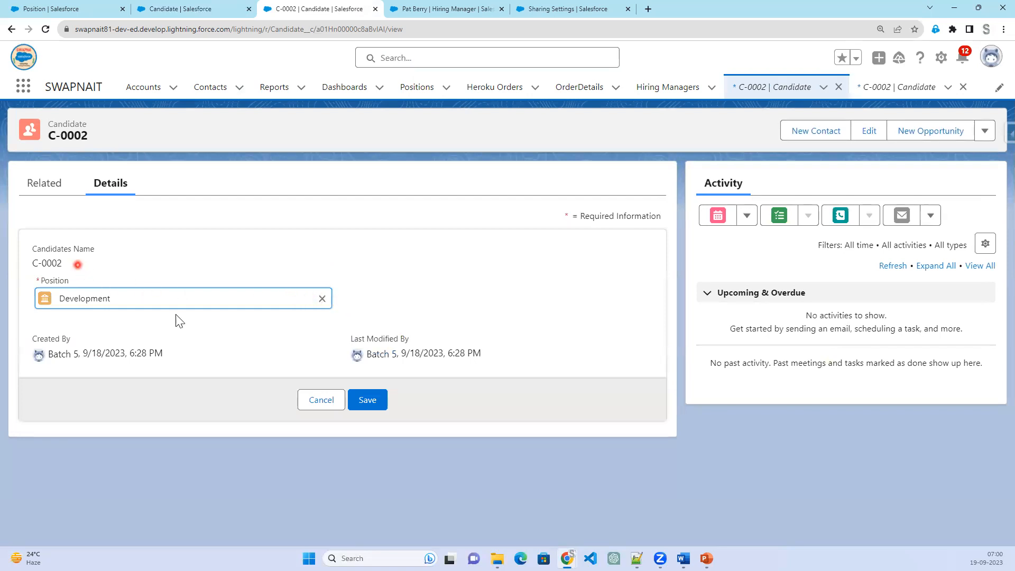
left_click(316, 402)
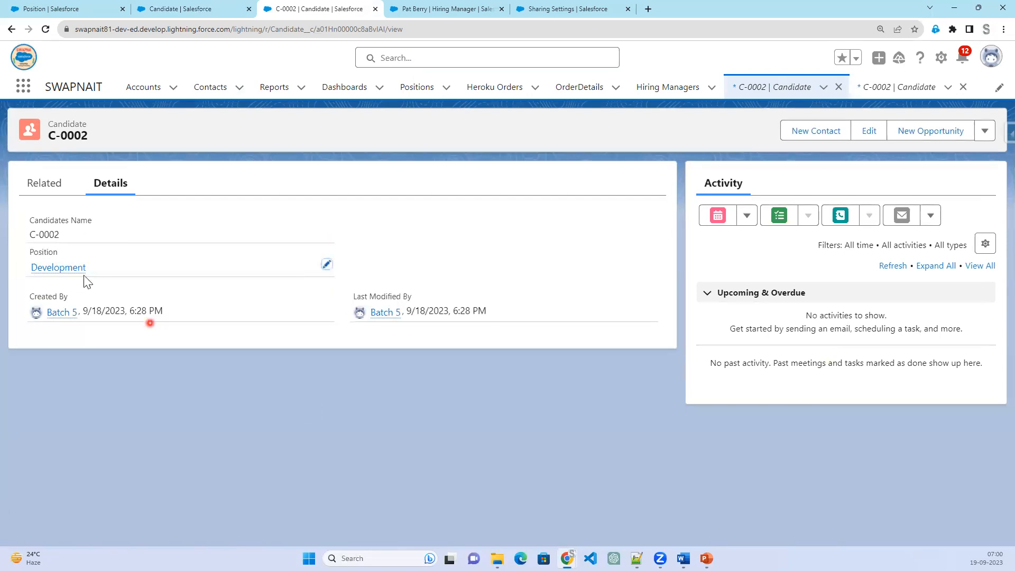
- Open candidate C-0002's Development position in a new tab and delete that position record
right_click(67, 267)
left_click(91, 277)
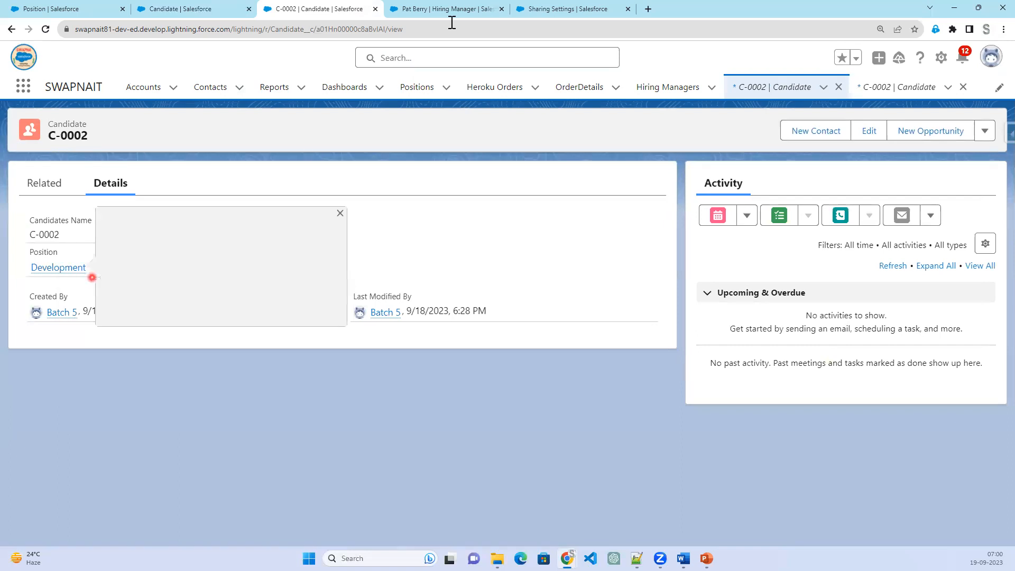
left_click(449, 7)
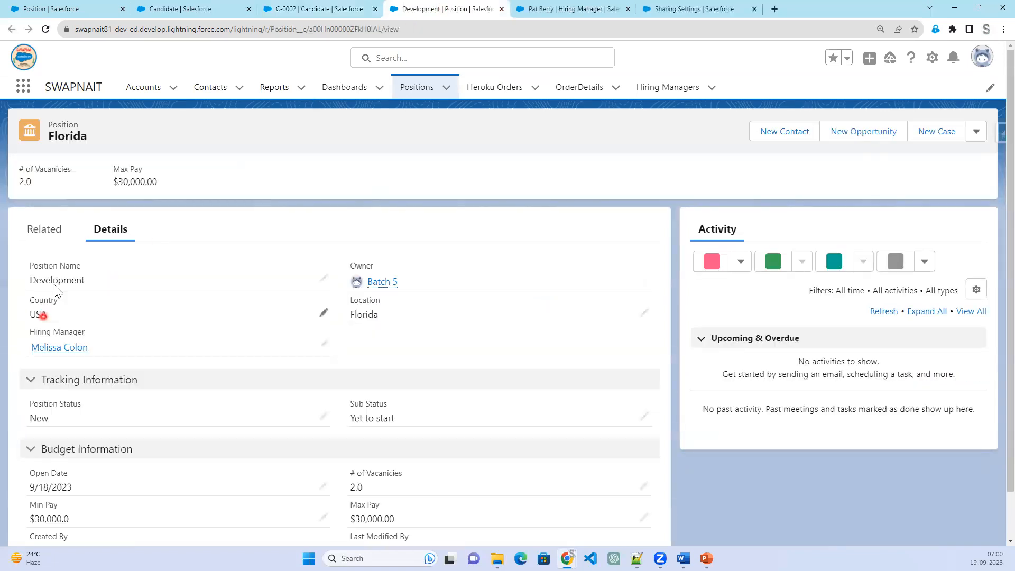
left_click(977, 132)
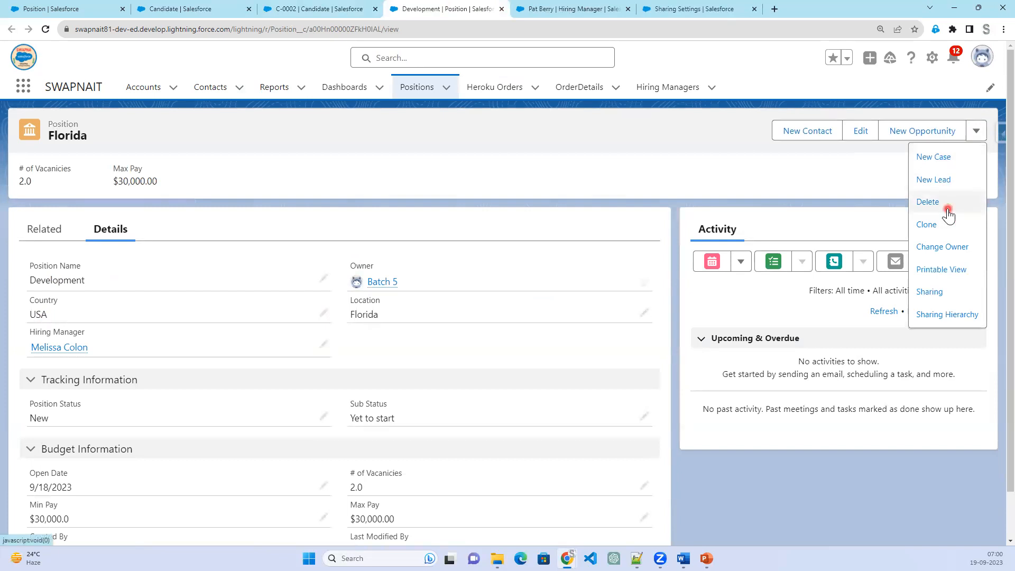
left_click(946, 206)
left_click(685, 320)
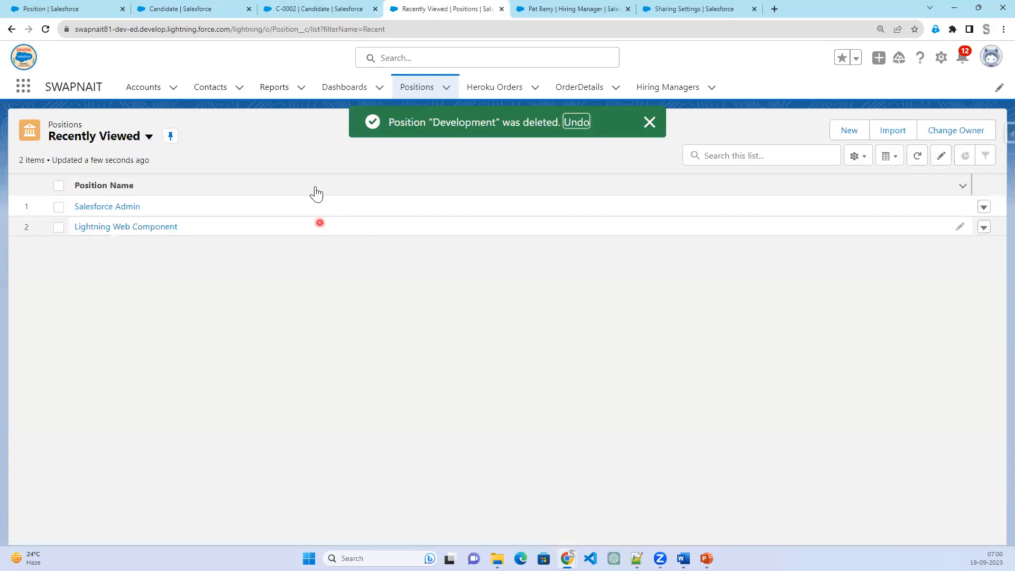
- Reload the C-0002 candidate page to check whether the record still exists, and compare with the Positions list
left_click(309, 16)
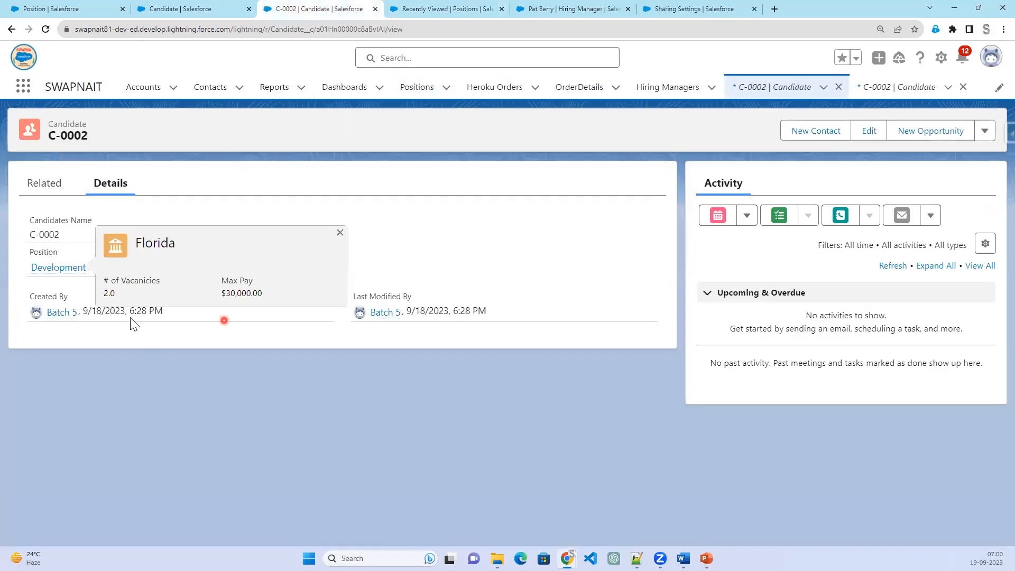
left_click(46, 30)
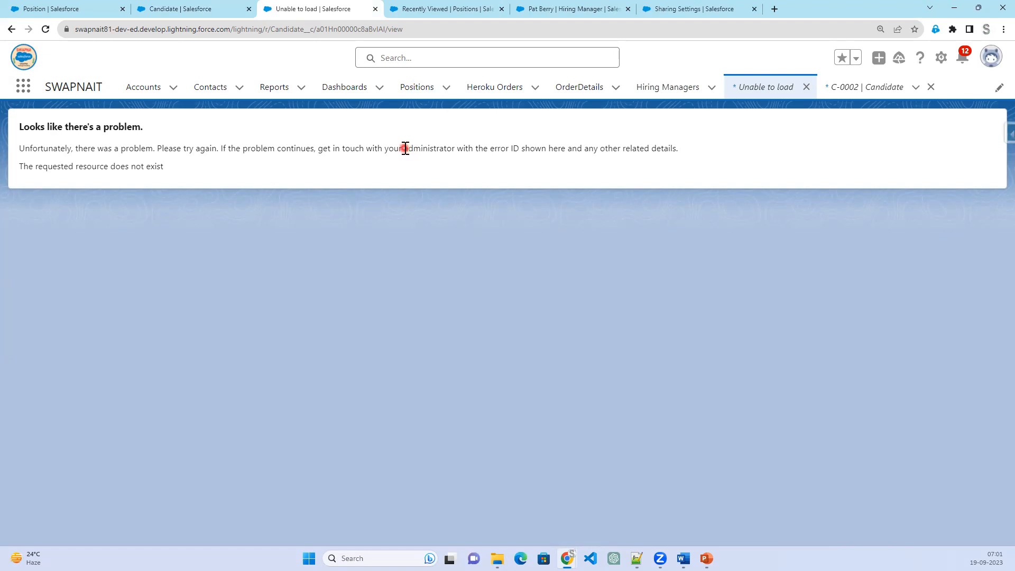
left_click(440, 12)
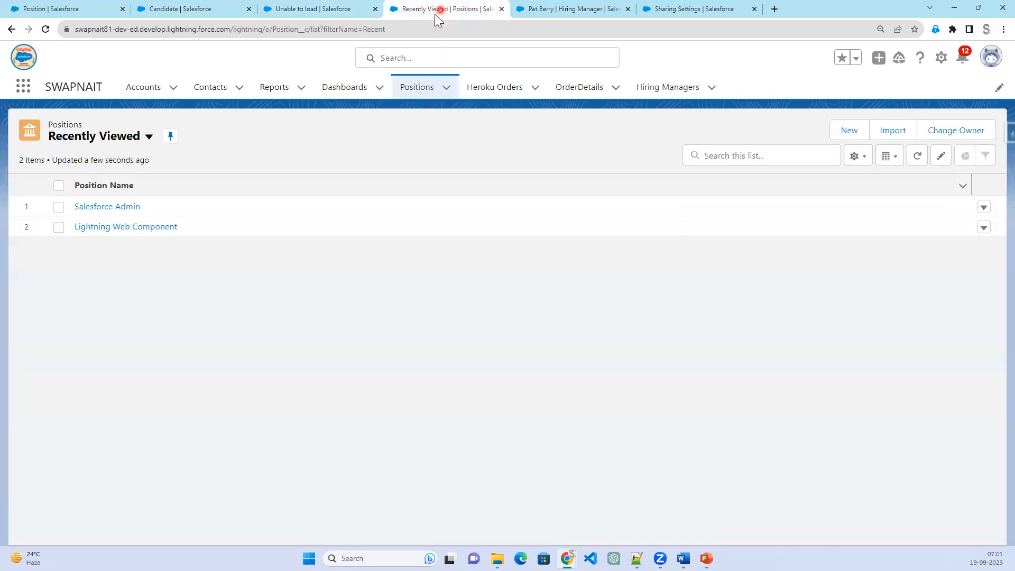
left_click(327, 10)
left_click(418, 9)
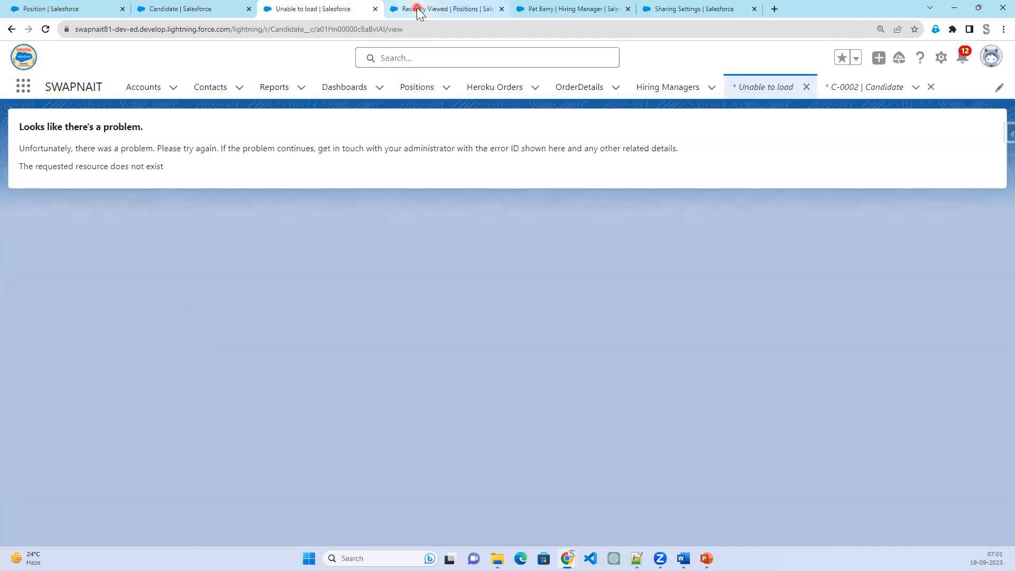
left_click(418, 9)
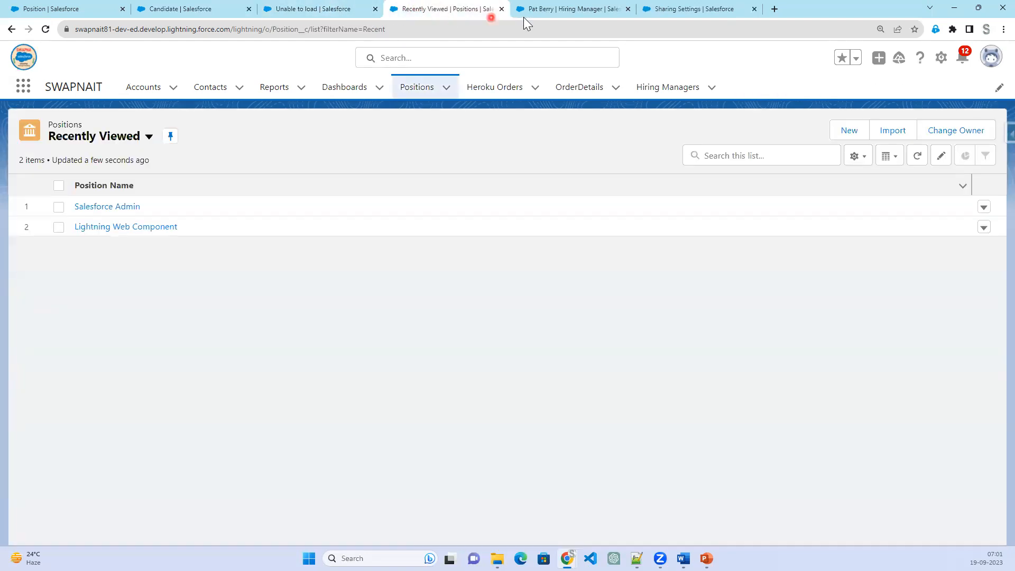
- Find the Recycle Bin with the search term "rec" and restore the deleted Development position from it
left_click(562, 15)
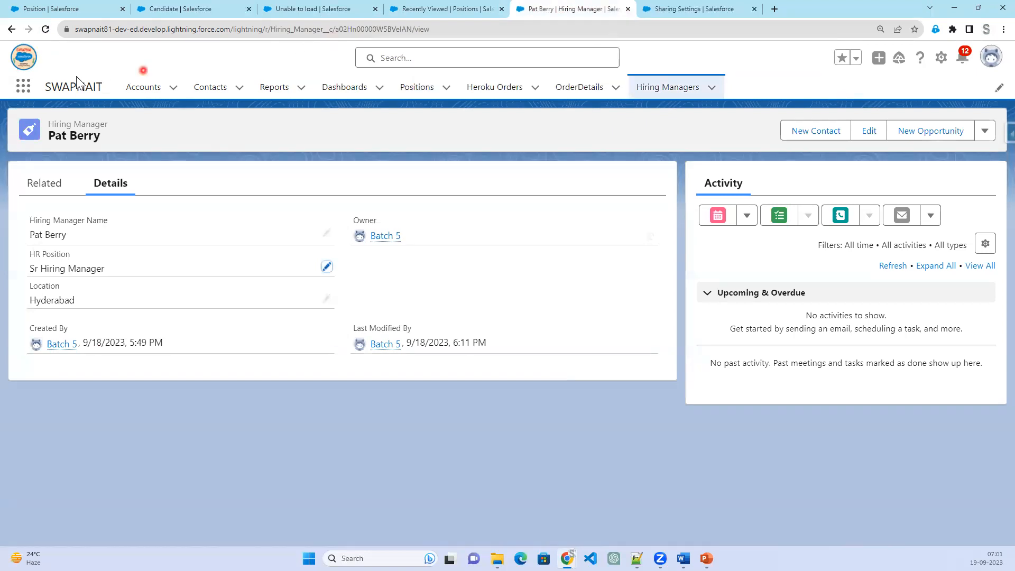
left_click(21, 90)
left_click(77, 127)
type("rec")
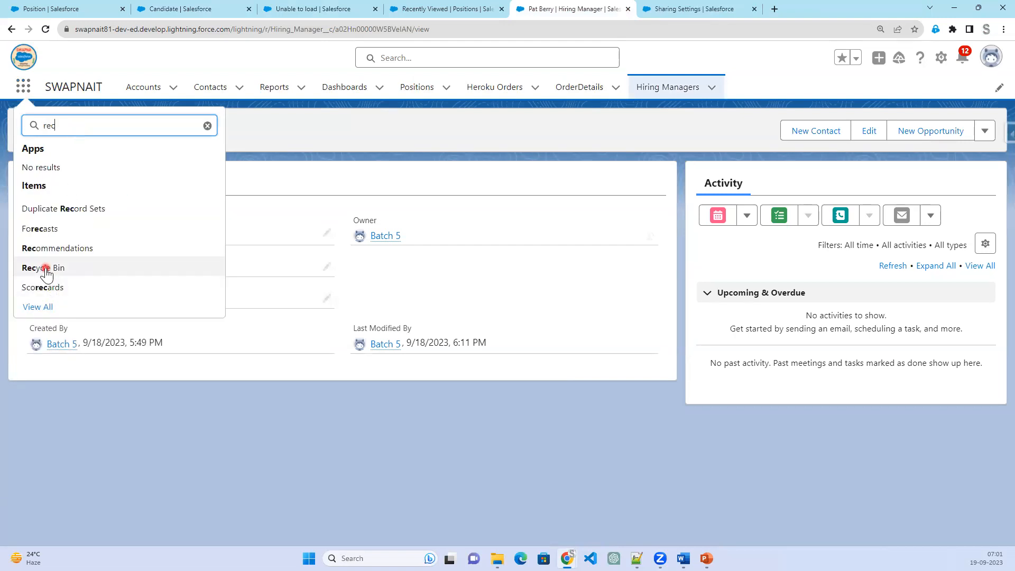
left_click(46, 268)
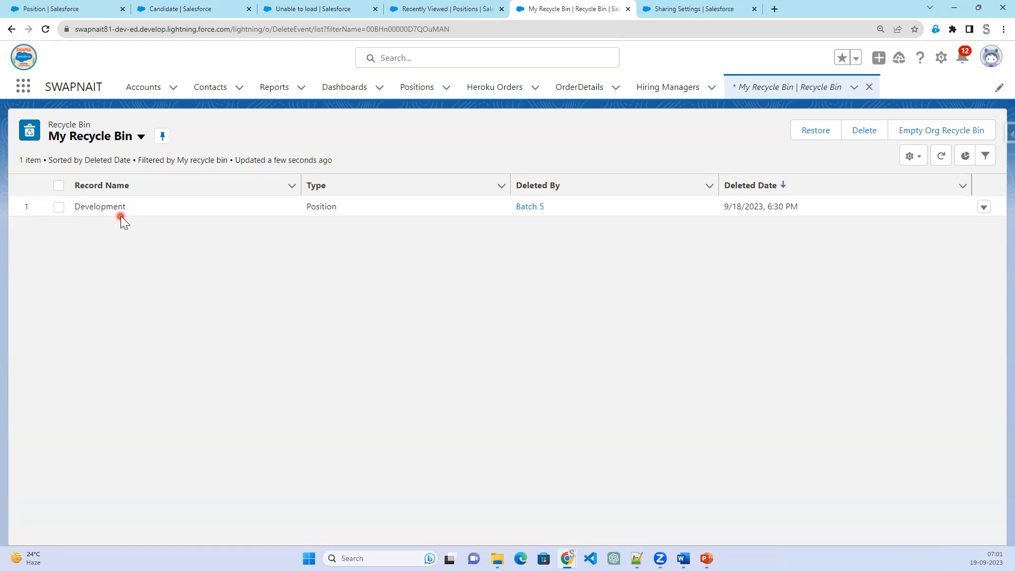
left_click(60, 206)
left_click(821, 136)
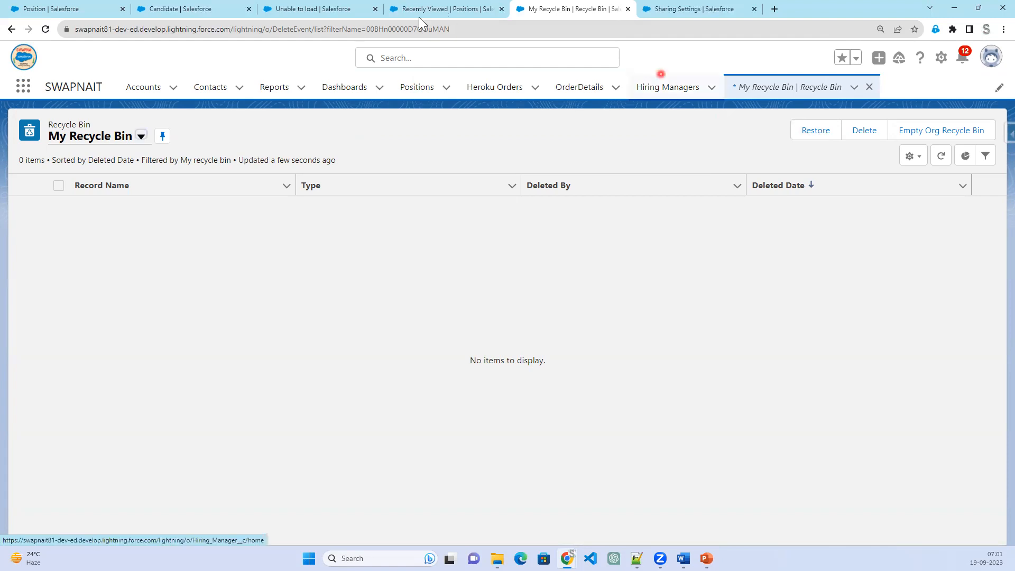
- Reload the C-0002 candidate page to check whether the record is back, and preview its linked Development position
left_click(309, 8)
left_click(47, 30)
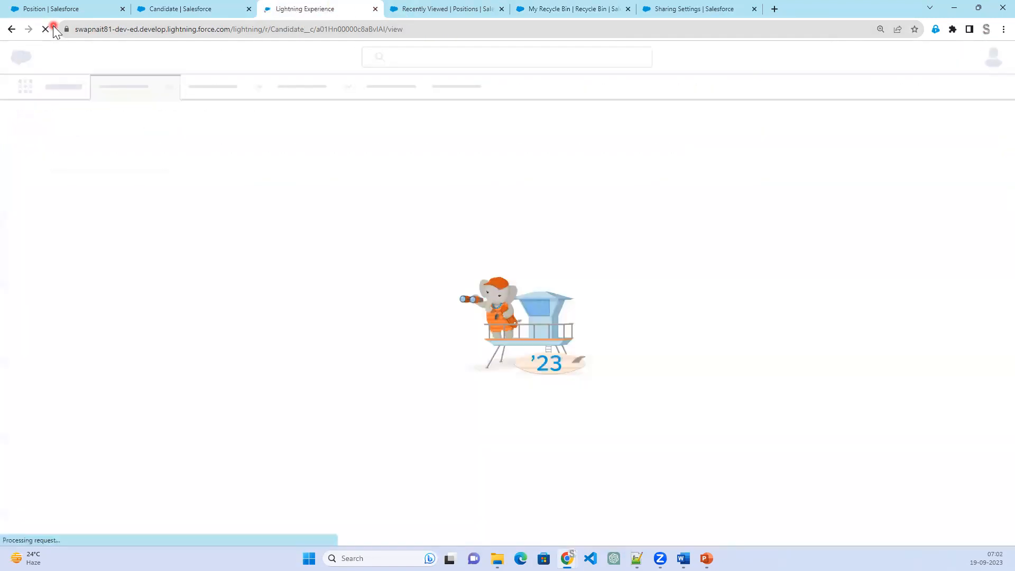
left_click(545, 10)
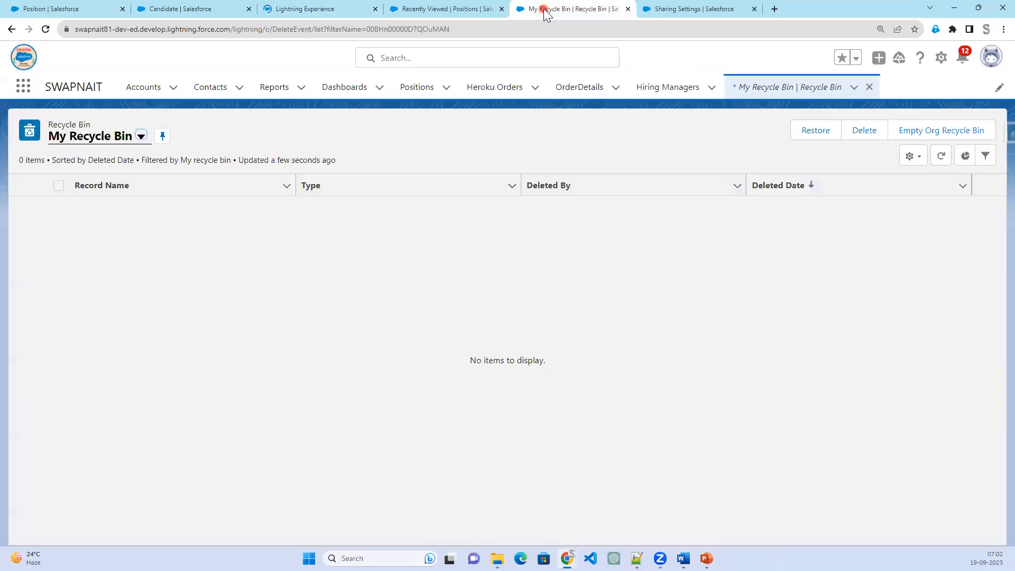
left_click(321, 7)
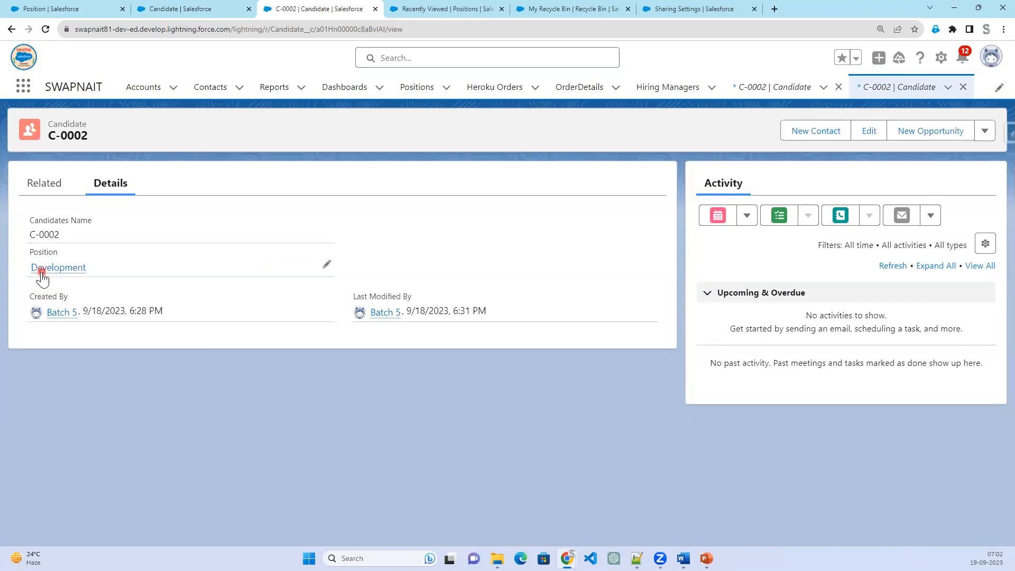
mouse_move(39, 269)
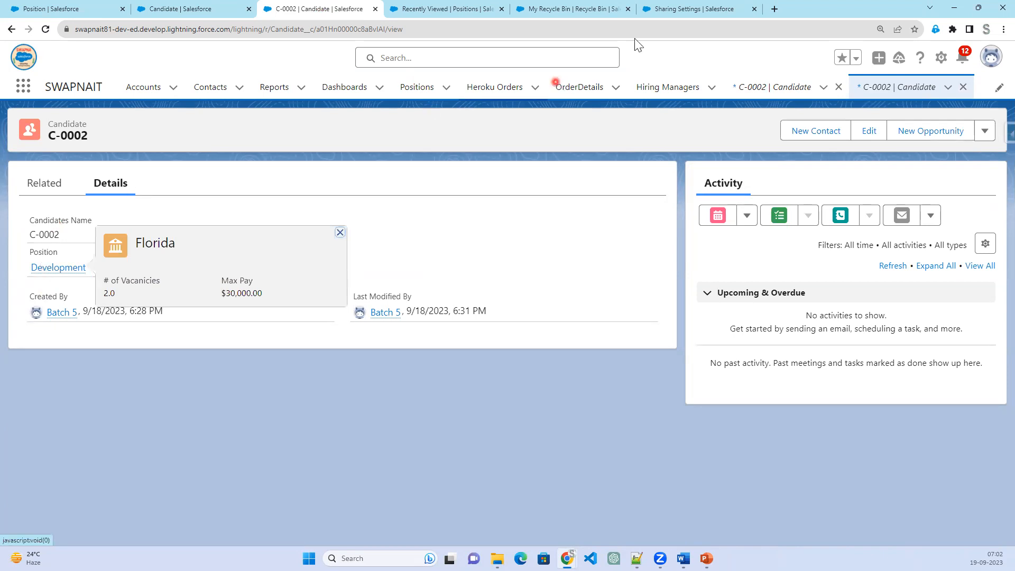
- Review the Candidate object's sharing settings and the master-detail options of its Position field
left_click(682, 9)
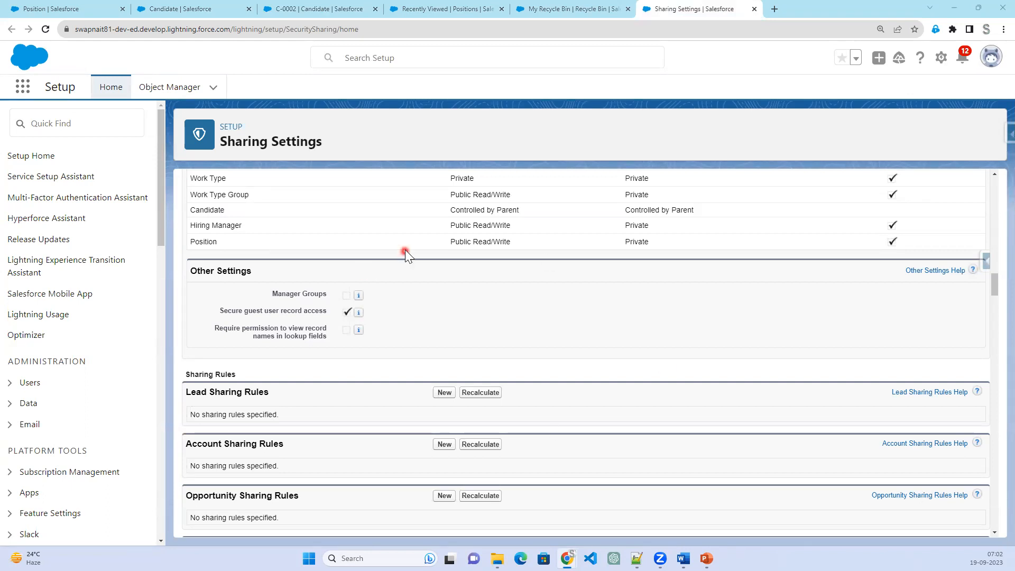
left_click(330, 11)
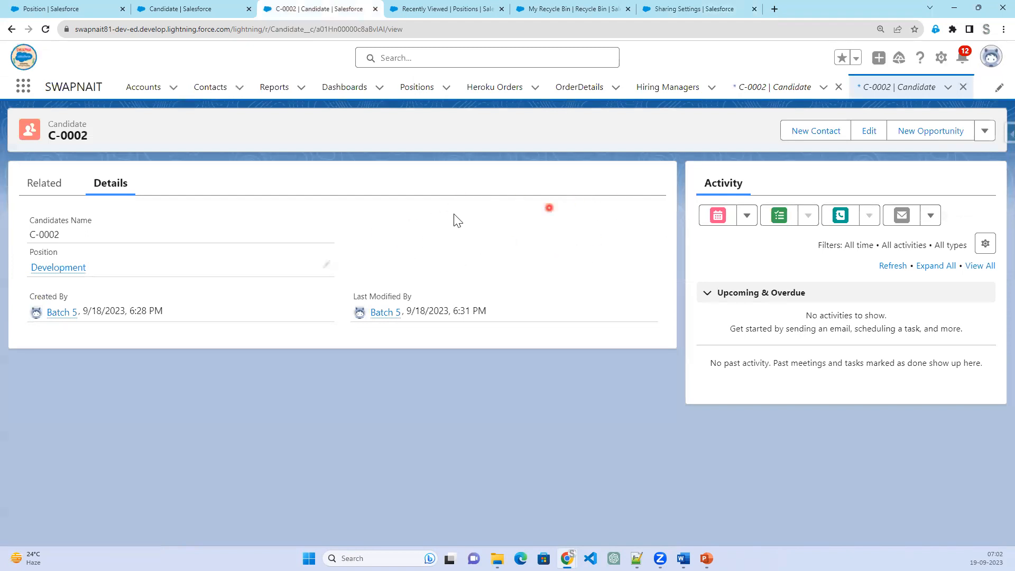
left_click(185, 9)
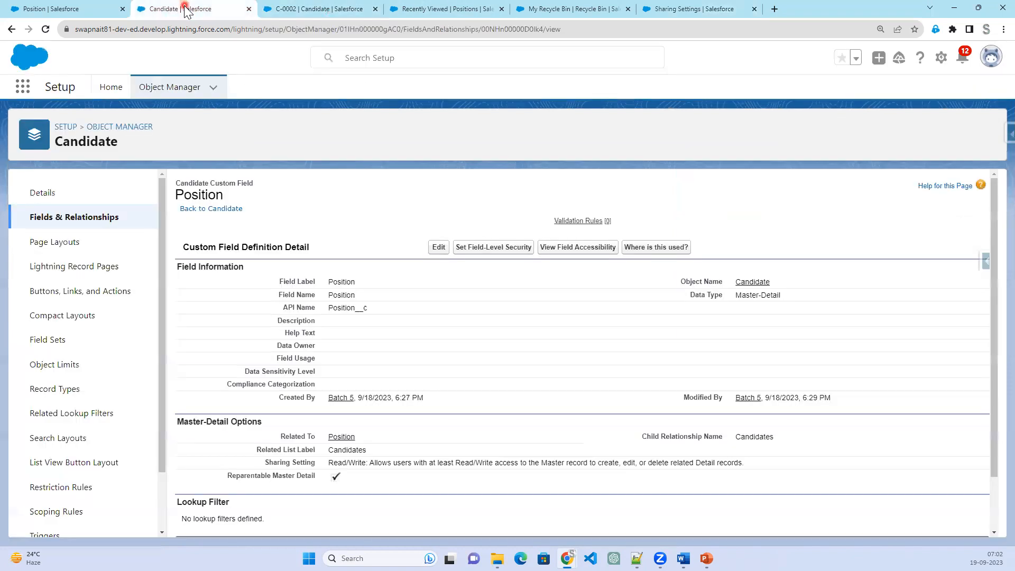
- Open the Development position from candidate C-0002 in a new browser tab and close the Positions list tab
left_click(350, 12)
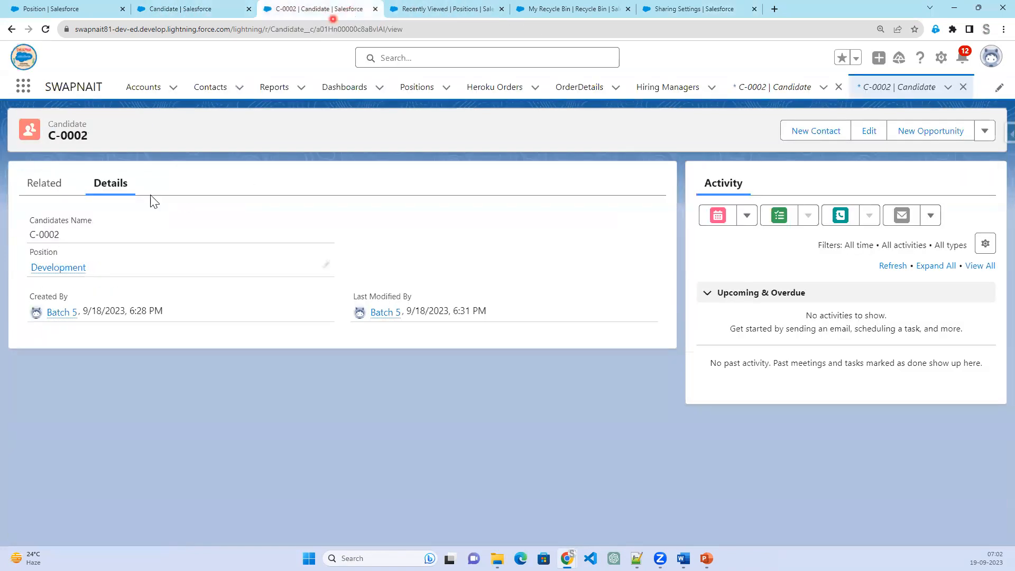
right_click(58, 270)
left_click(92, 283)
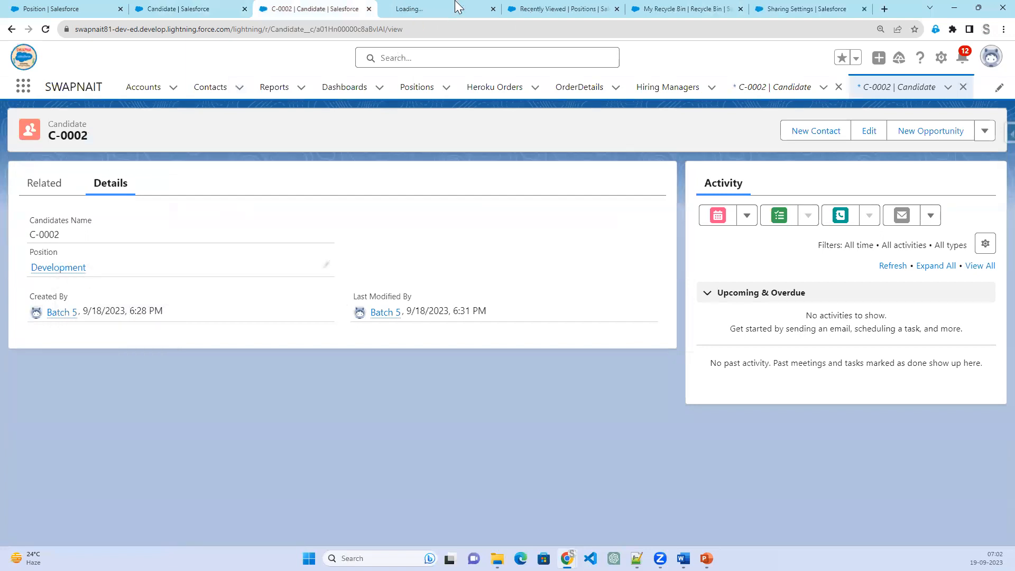
left_click(616, 9)
left_click(436, 11)
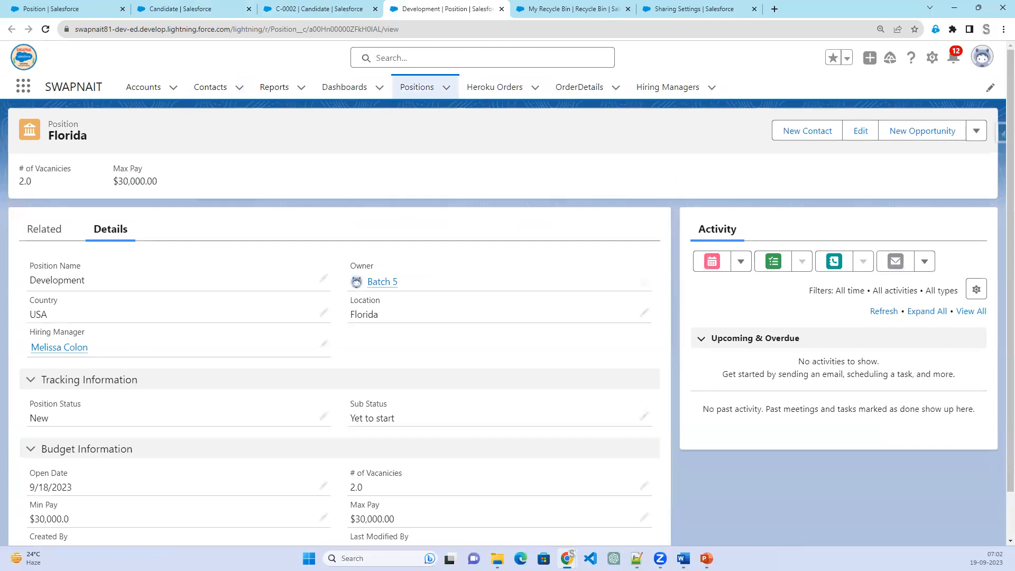
- Compare the Owner field on the Development position with the details of candidate C-0002, marking the owner in red on the position page
mouse_move(348, 245)
left_mouse_down()
mouse_move(348, 261)
mouse_move(503, 301)
left_mouse_up()
mouse_move(615, 293)
left_mouse_down()
mouse_move(656, 248)
mouse_move(349, 245)
left_mouse_up()
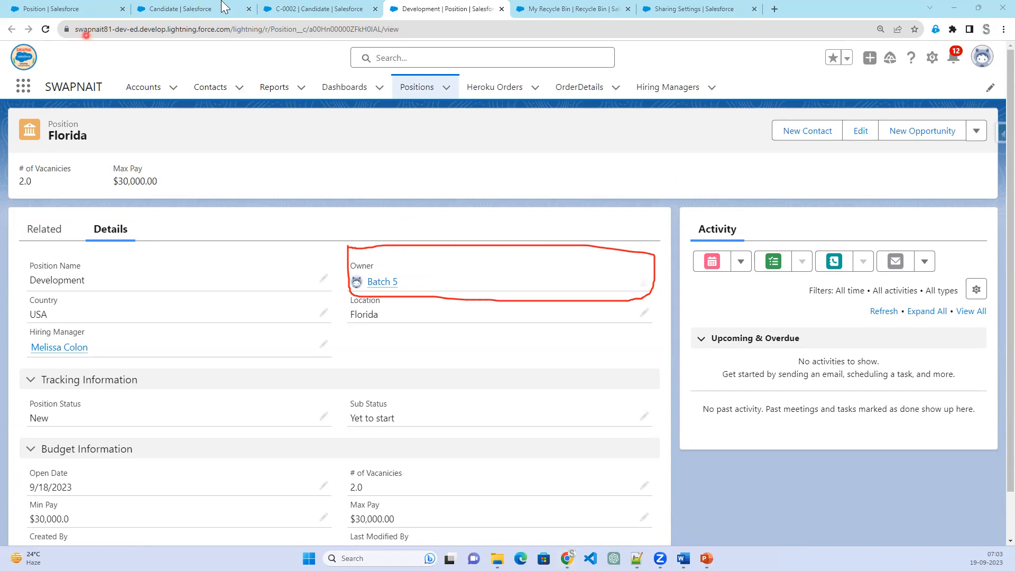
left_click(319, 9)
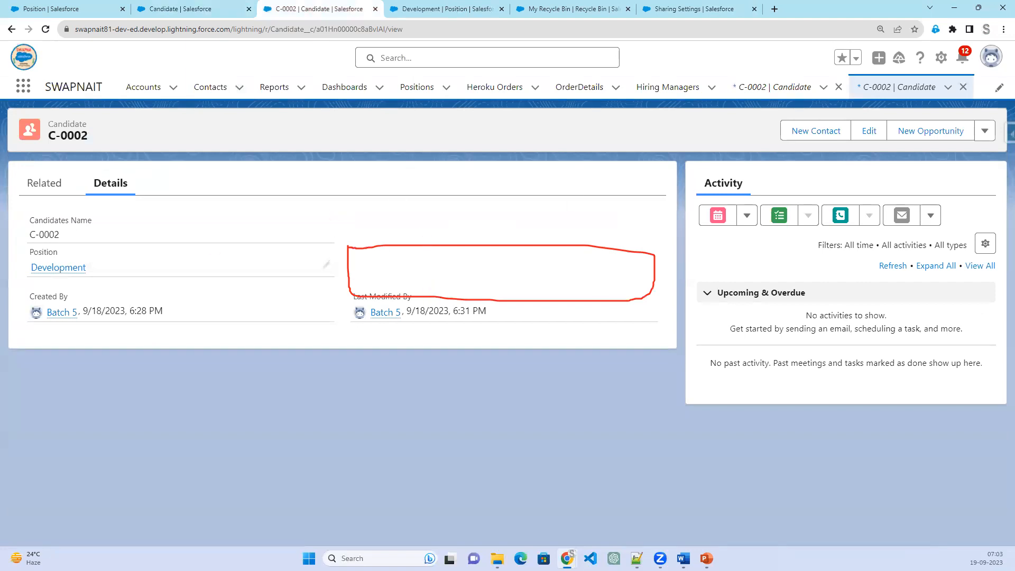
key("ctrl+z")
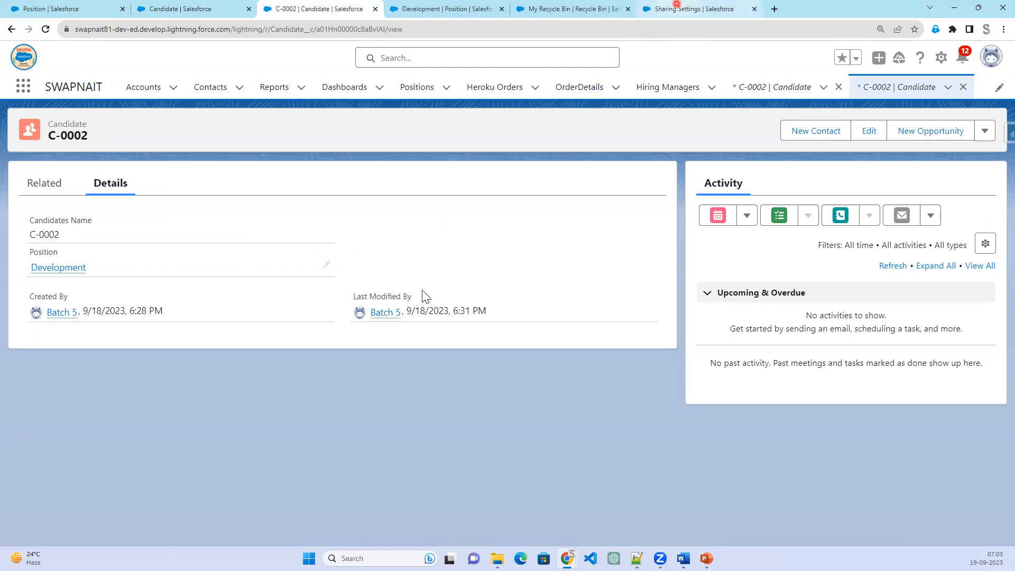
left_click(452, 10)
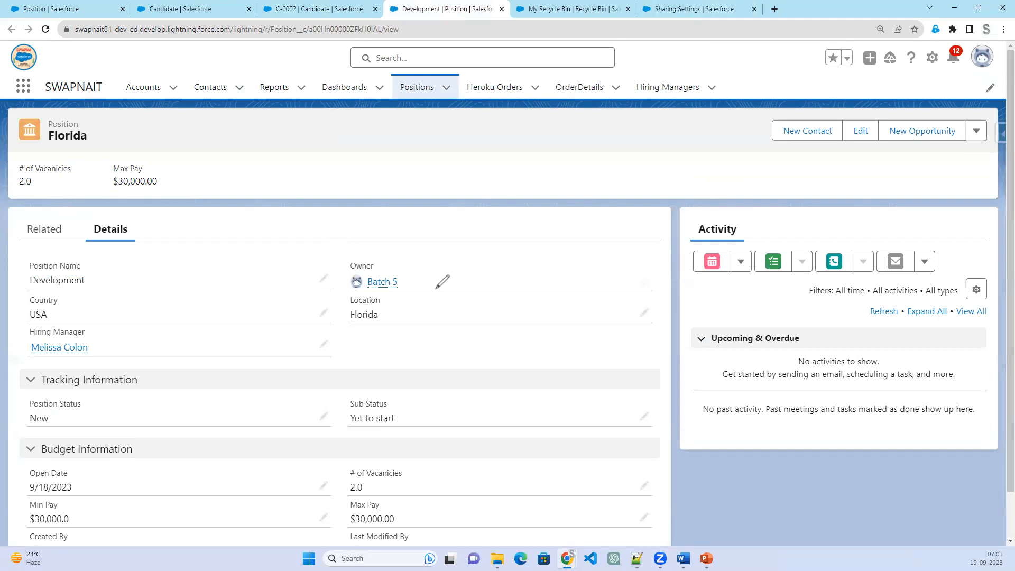
left_click_drag(400, 276, 436, 268)
mouse_move(373, 292)
left_mouse_down()
mouse_move(461, 274)
mouse_move(362, 266)
mouse_move(341, 285)
mouse_move(404, 289)
left_mouse_up()
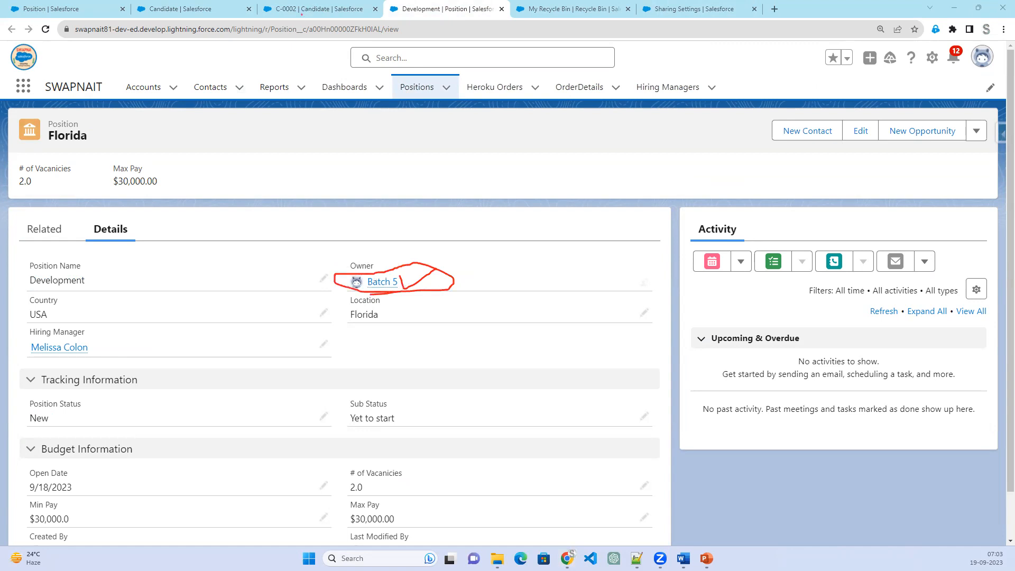
left_click(323, 11)
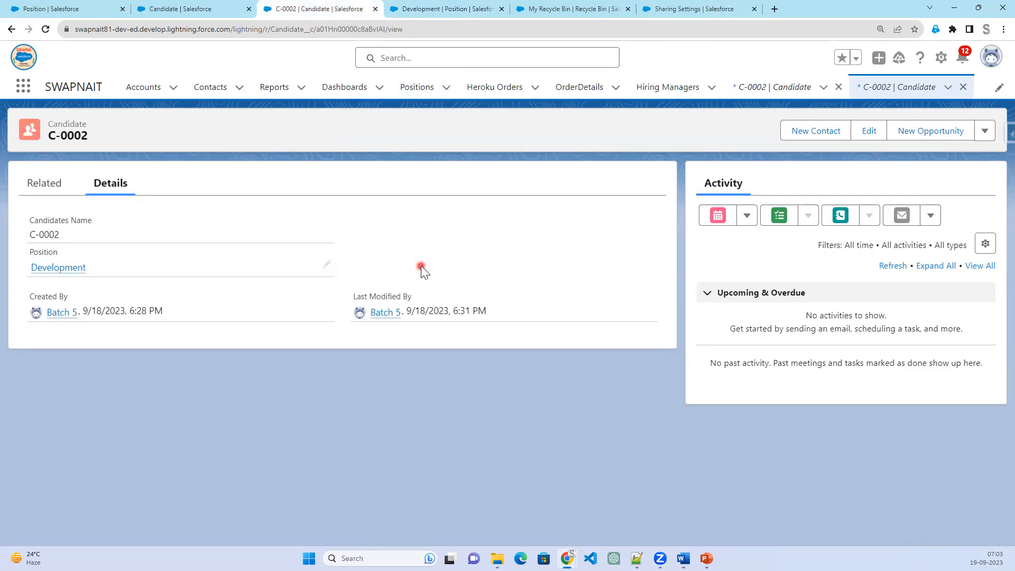
- Open the Candidate object's Position field for editing and choose the Read Only sharing setting in its master-detail options
left_click(171, 7)
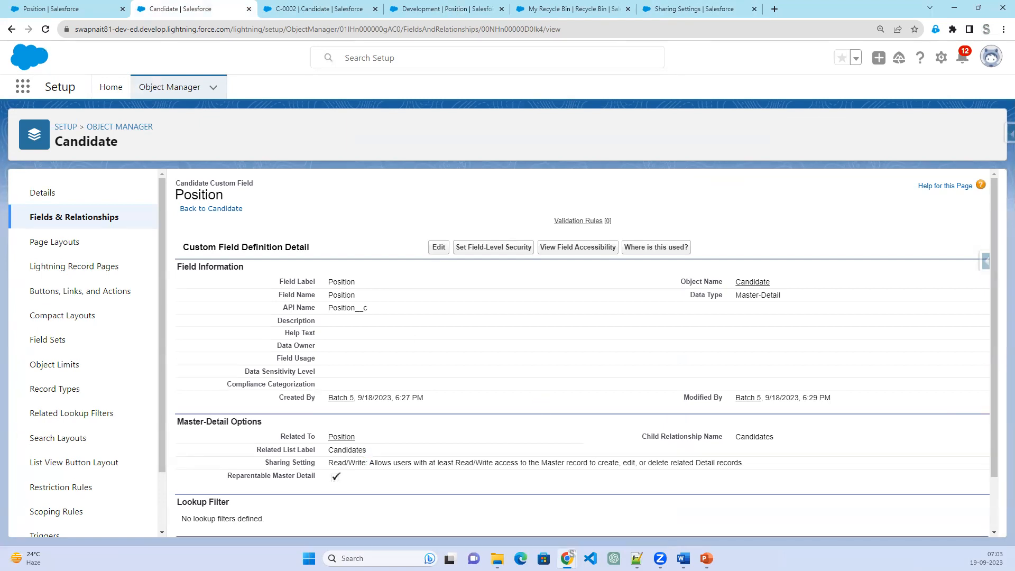
mouse_move(413, 180)
left_mouse_down()
mouse_move(431, 191)
mouse_move(389, 215)
mouse_move(459, 217)
left_mouse_up()
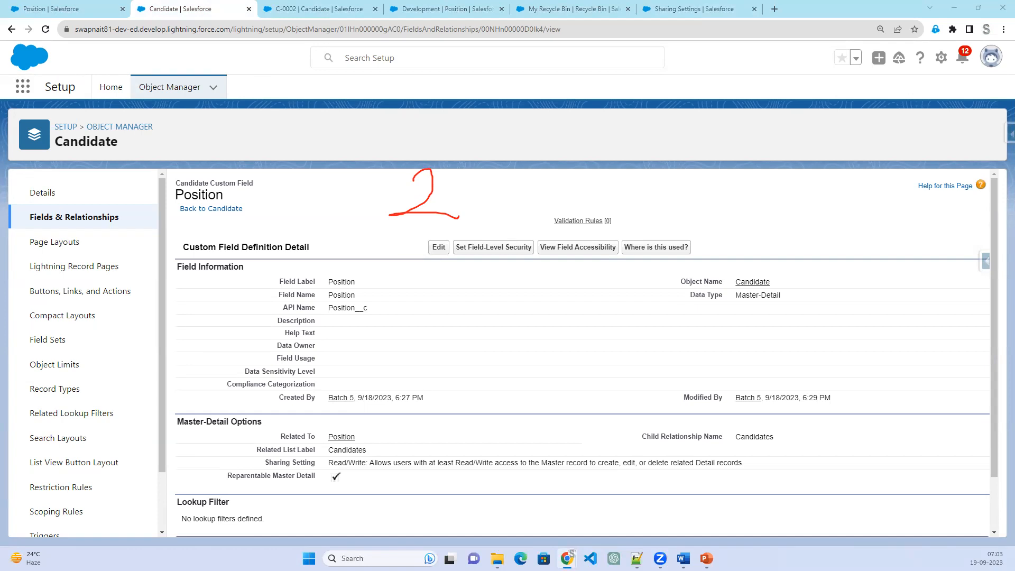
left_click(438, 247)
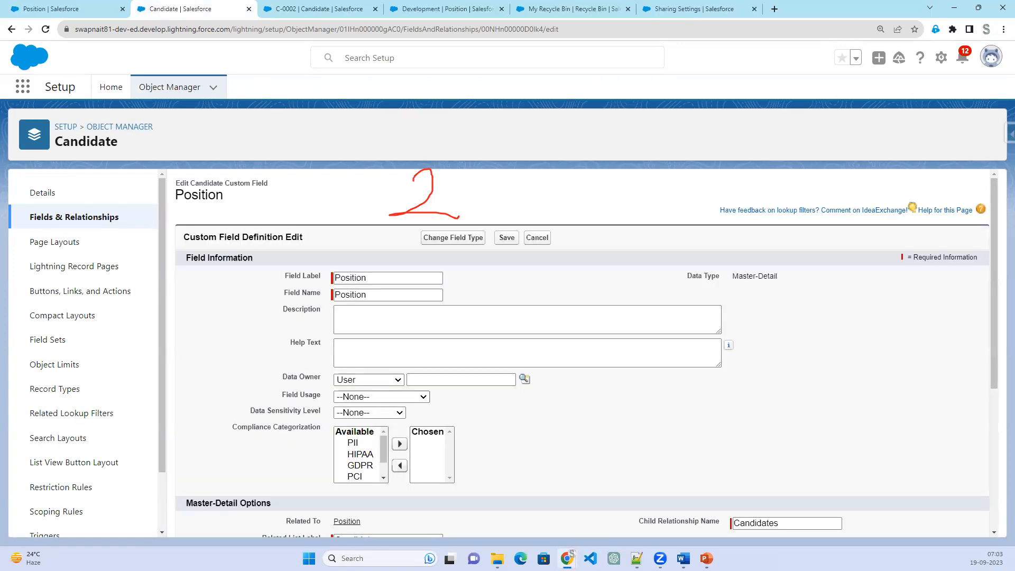
scroll(443, 509, "down", 3)
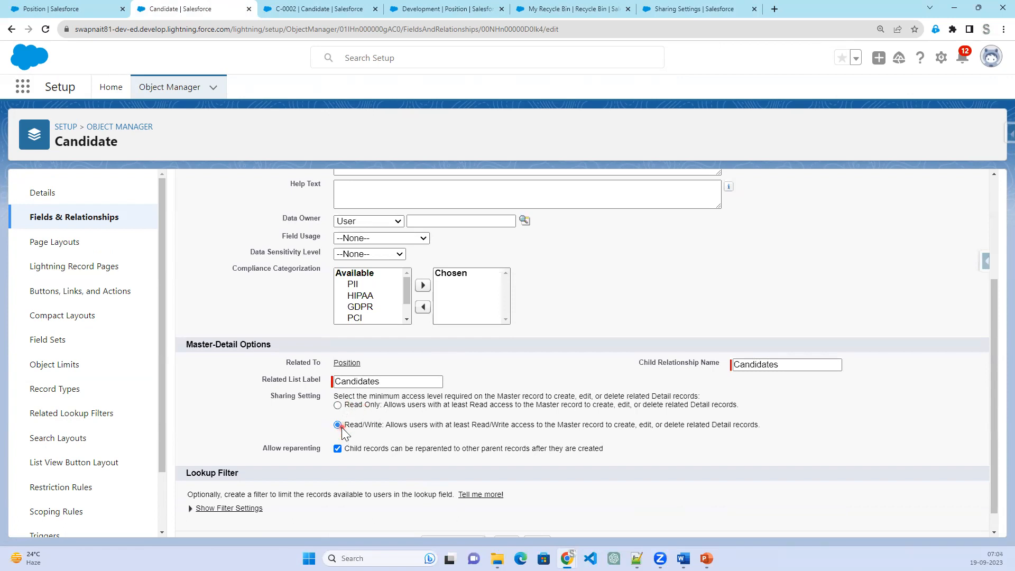
left_click(338, 406)
- Review the organization's sharing settings for Candidate and Position, and discard the unsaved Position field edit by reloading its page
left_click(672, 13)
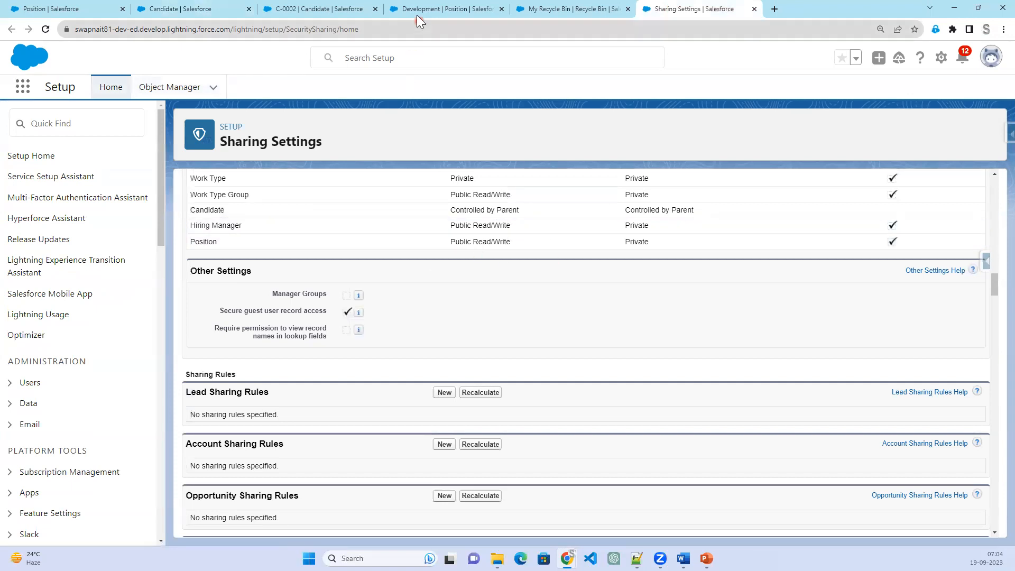
left_click(194, 14)
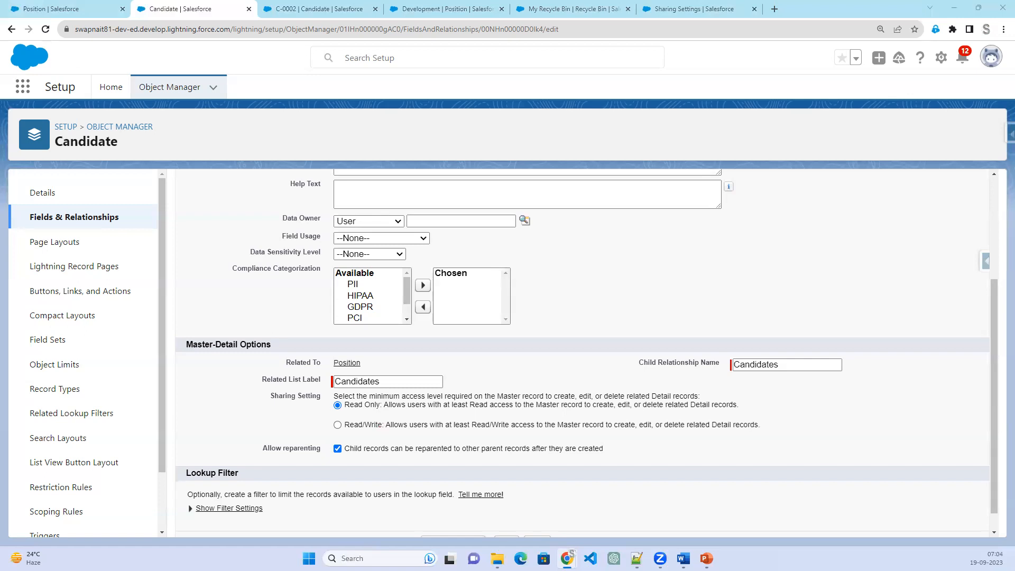
scroll(363, 380, "down", 1)
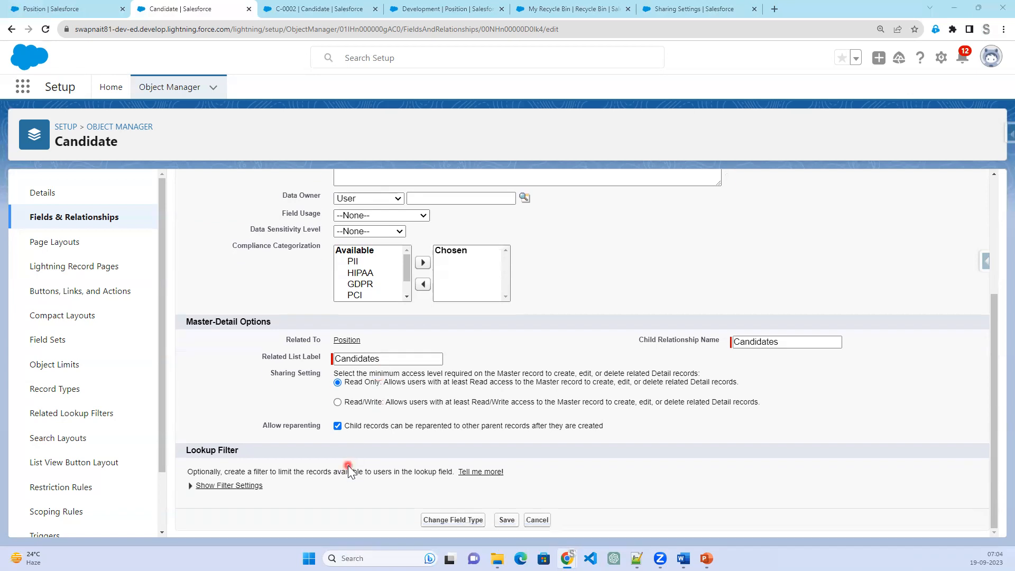
scroll(347, 465, "up", 4)
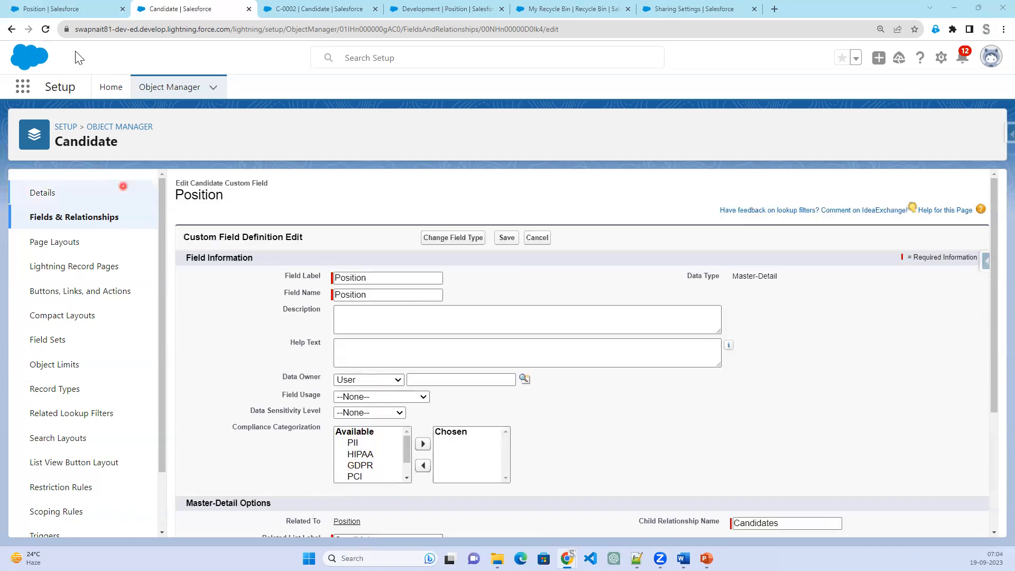
left_click(46, 30)
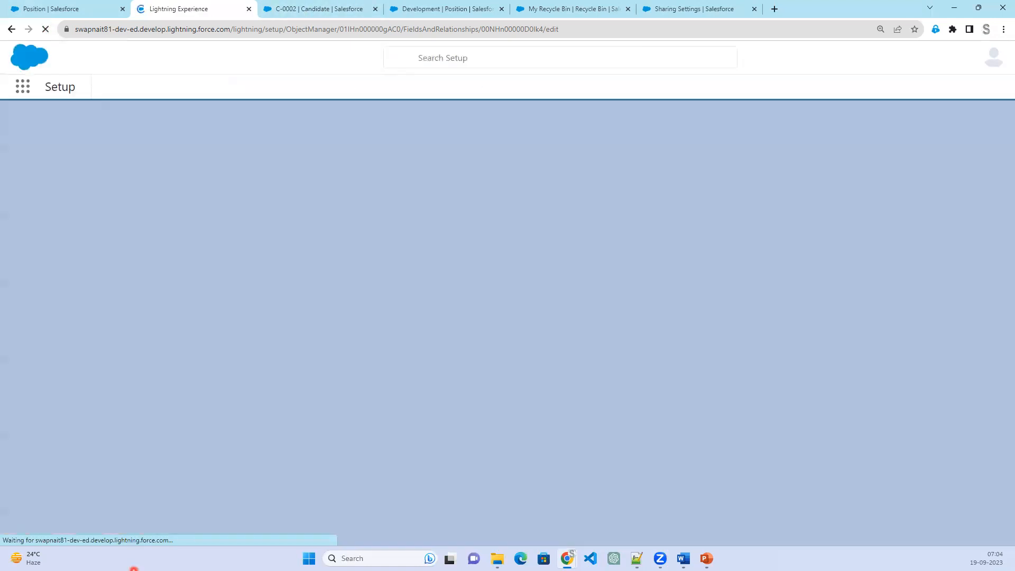
- Start a new custom field on the Position object and highlight the Roll-Up Summary data type
left_click(39, 11)
left_click(46, 29)
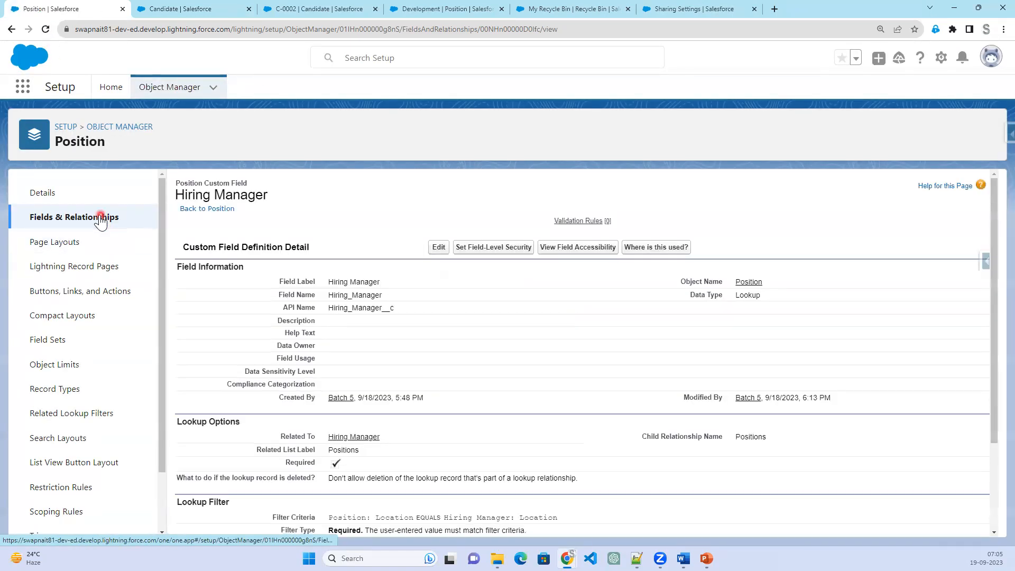
left_click(99, 217)
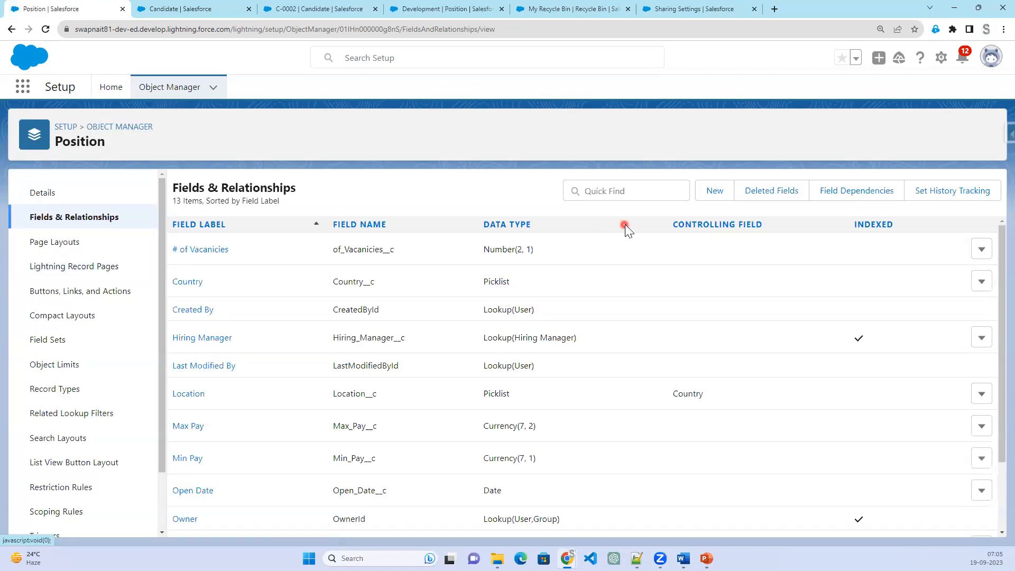
left_click(708, 192)
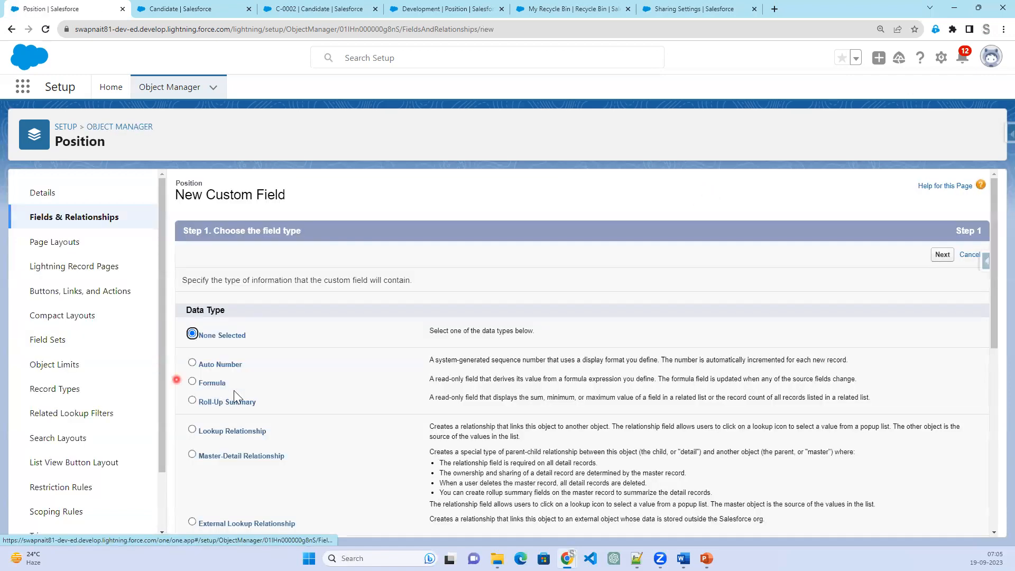
left_click_drag(255, 403, 189, 407)
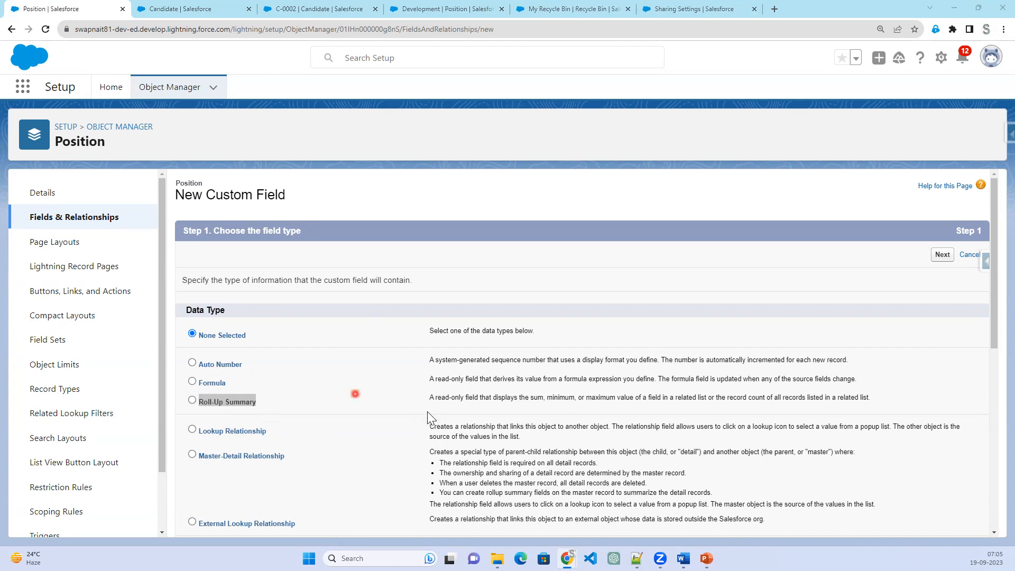
- Switch to the PowerPoint slide show and advance to the homework slide, revealing the Student–Department and Patient–Account exercises
mouse_move(706, 559)
left_click(706, 506)
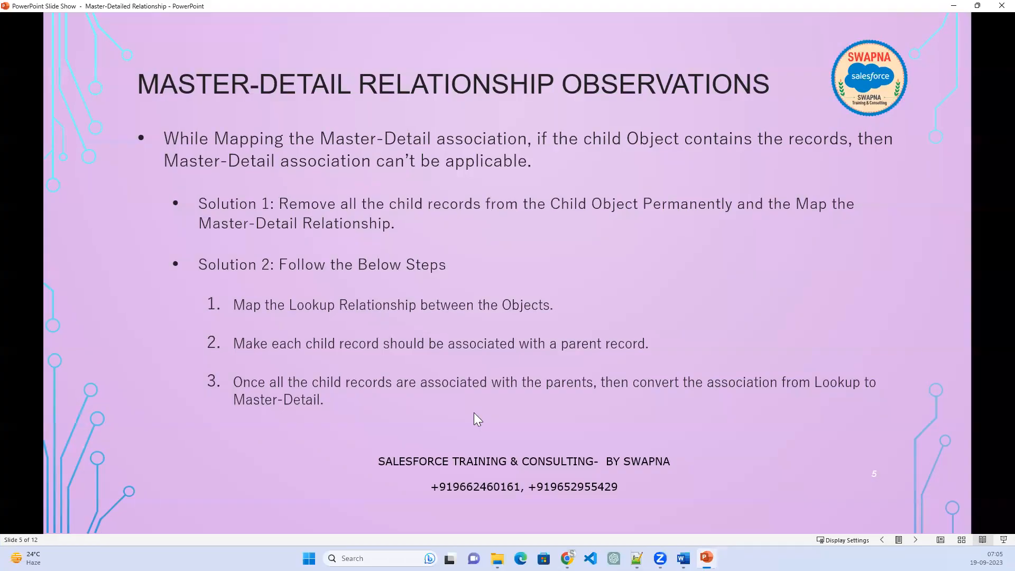
left_click(475, 411)
left_click(475, 411)
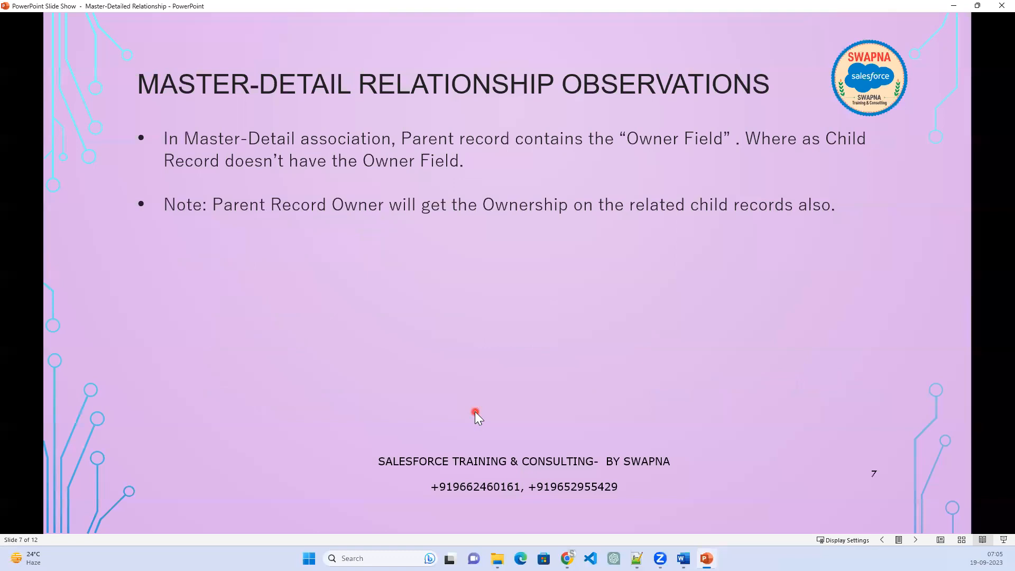
left_click(475, 411)
left_click(475, 412)
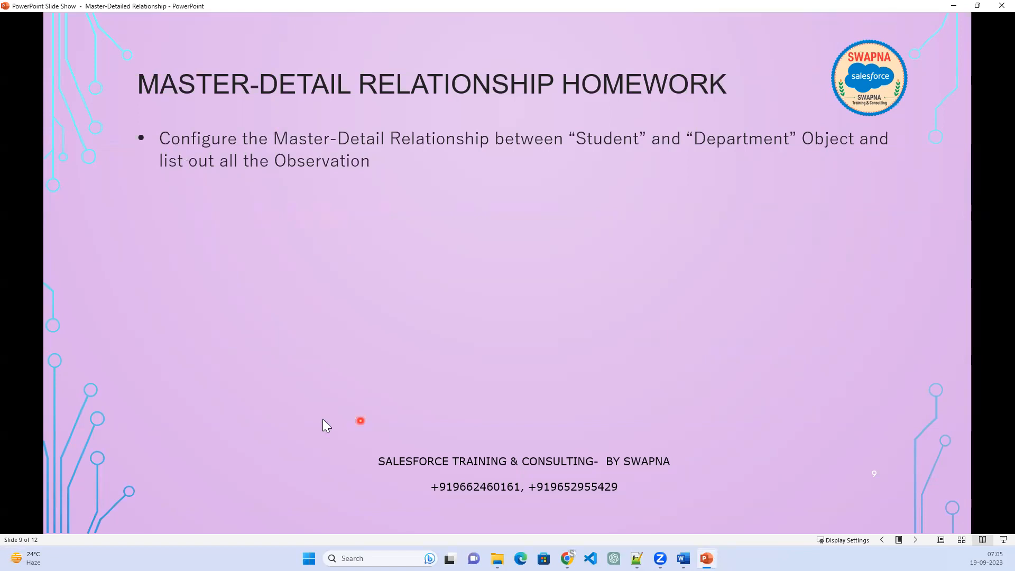
left_click(210, 401)
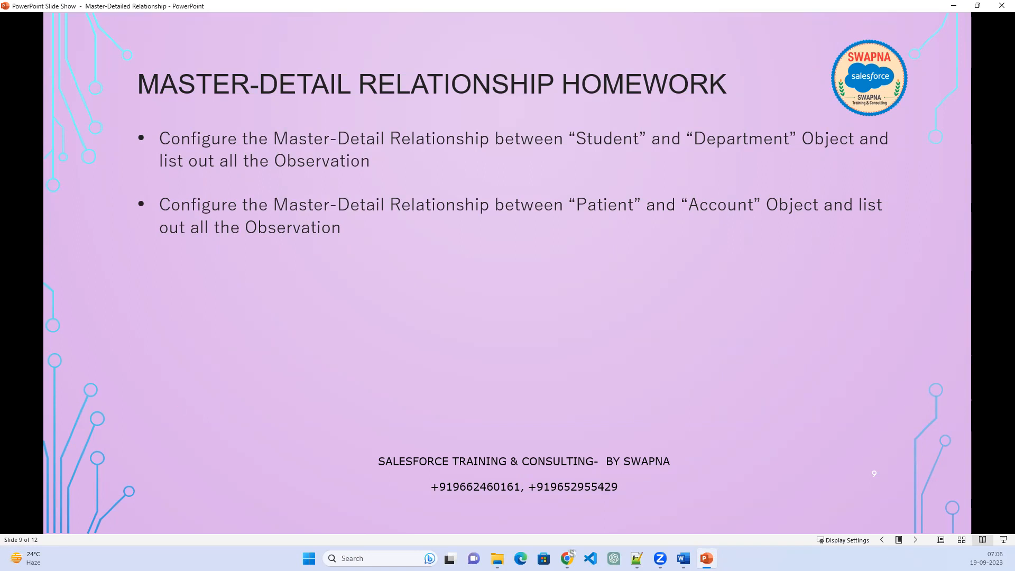
- Switch to Paint and add the text label "Parent" with "Child" several lines below it near the canvas's left edge
key("alt+Tab")
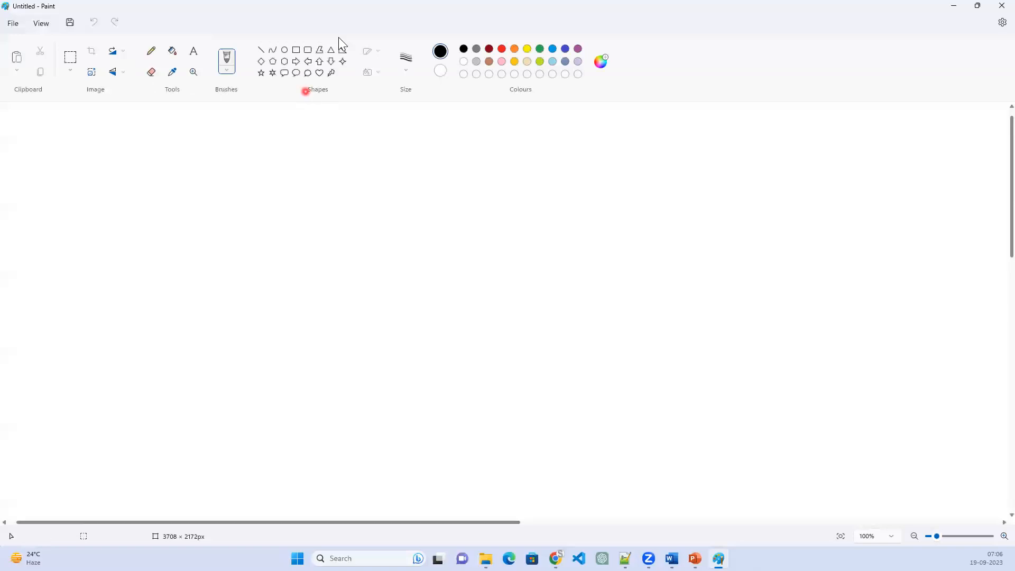
left_click(195, 52)
left_click(58, 255)
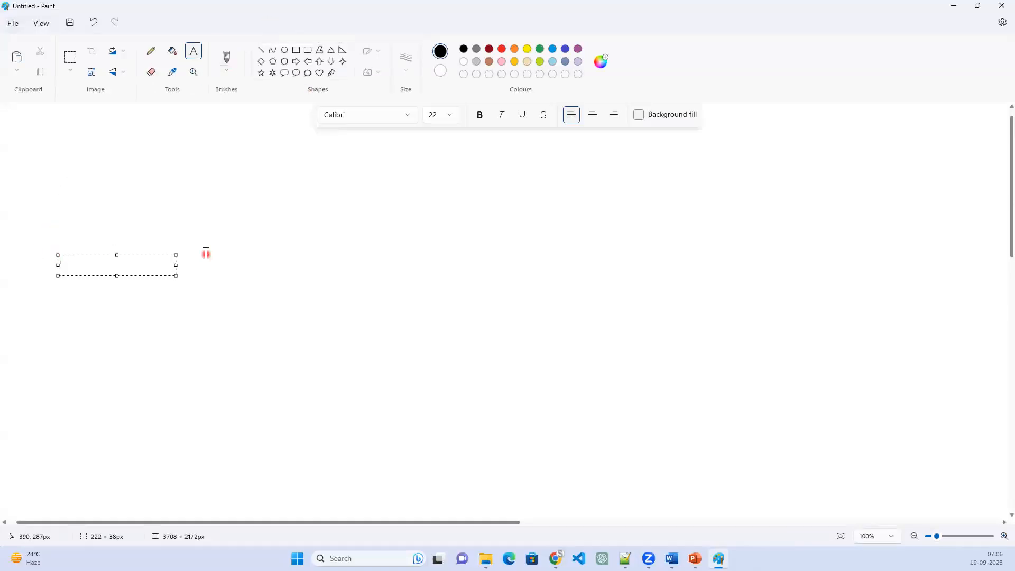
type("Parent")
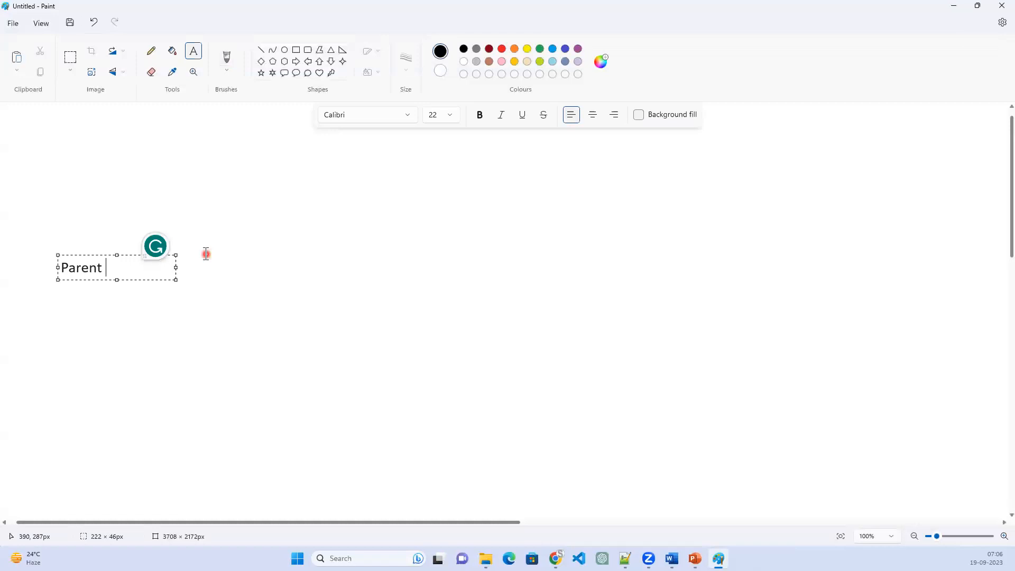
key("Return")
key("Return")
key("Return")
key("Return")
key("Return")
key("Return")
key("Return")
key("Return")
key("Return")
key("Return")
key("Return")
key("BackSpace")
key("BackSpace")
key("BackSpace")
key("BackSpace")
key("BackSpace")
key("BackSpace")
type("Child")
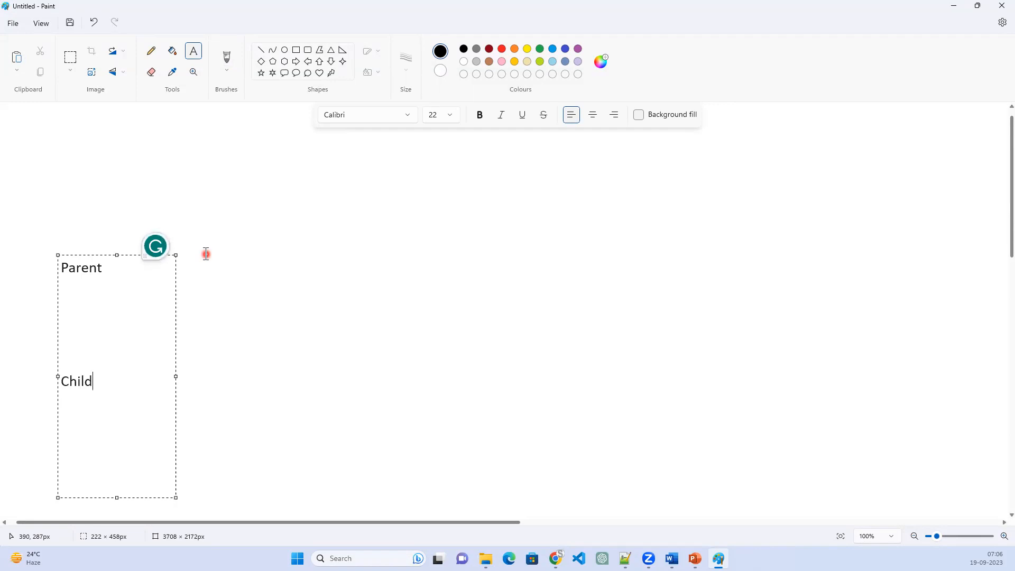
left_click(335, 245)
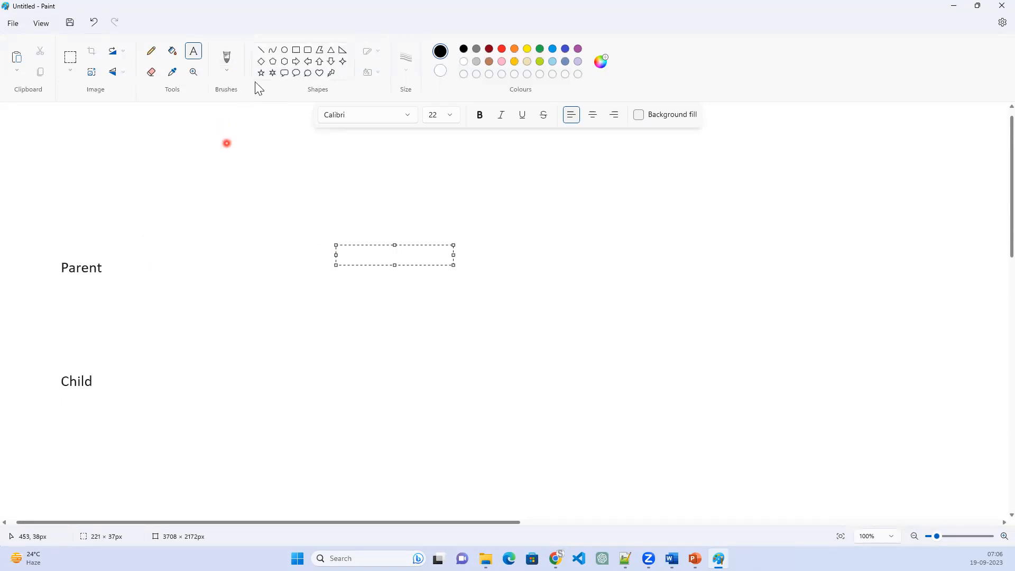
- Draw four red rounded rectangles in a row beside the Parent label and four more beside the Child label, each about 265 px wide
left_click(308, 50)
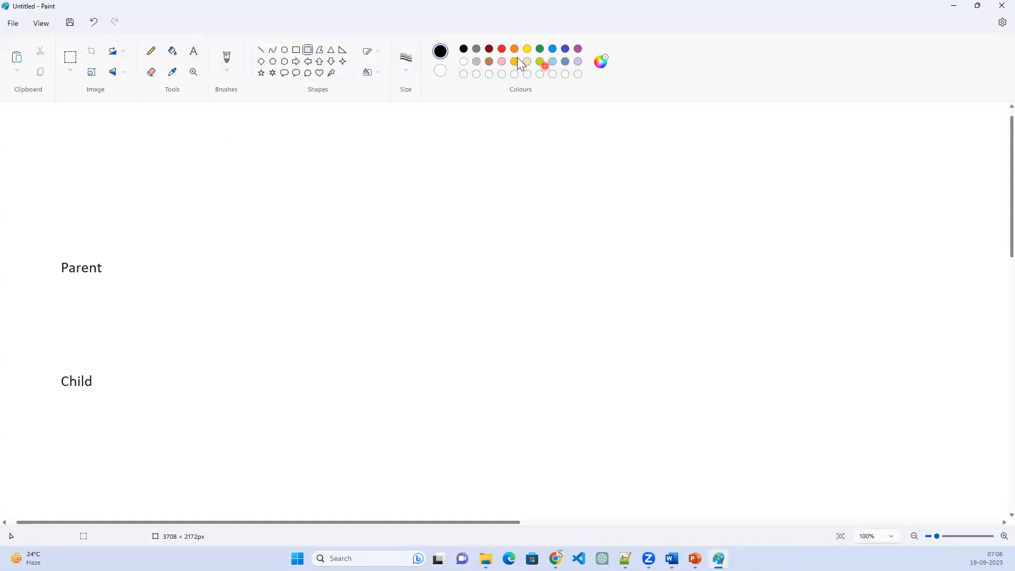
left_click(502, 49)
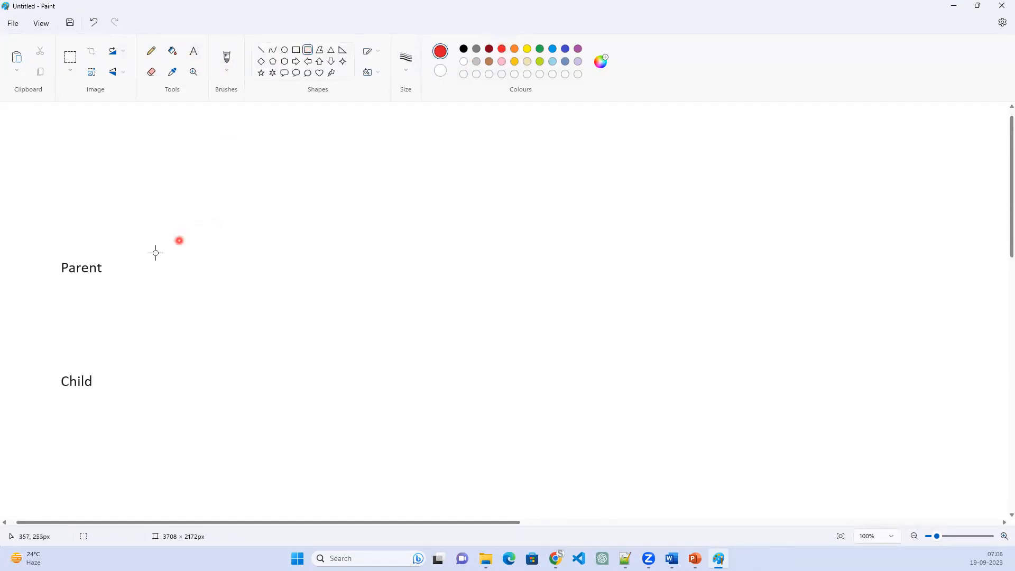
left_click_drag(143, 259, 284, 289)
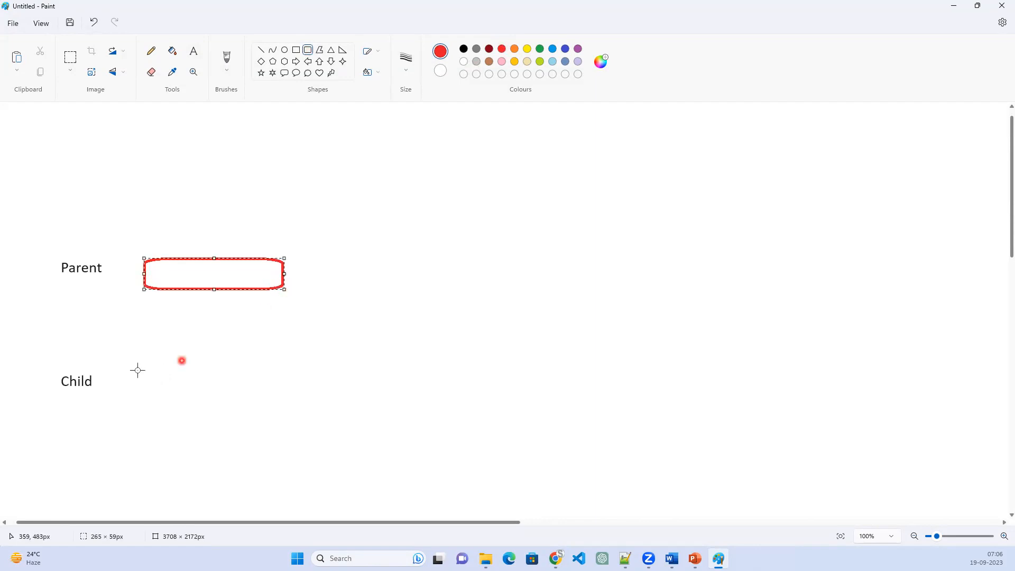
left_click_drag(146, 360, 288, 392)
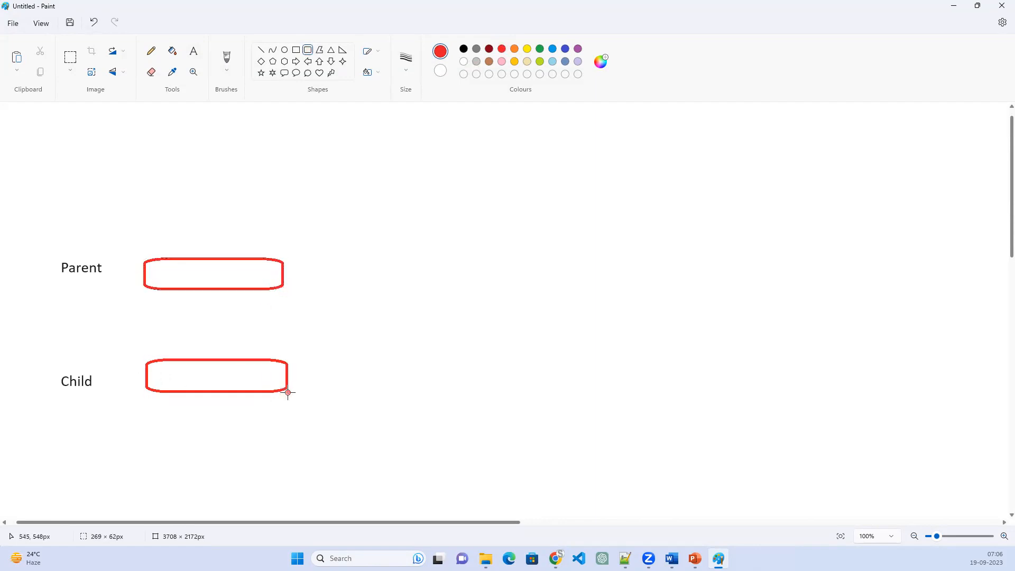
left_click_drag(373, 254, 508, 286)
left_click_drag(369, 358, 511, 390)
left_click_drag(561, 247, 698, 275)
left_click_drag(567, 353, 705, 389)
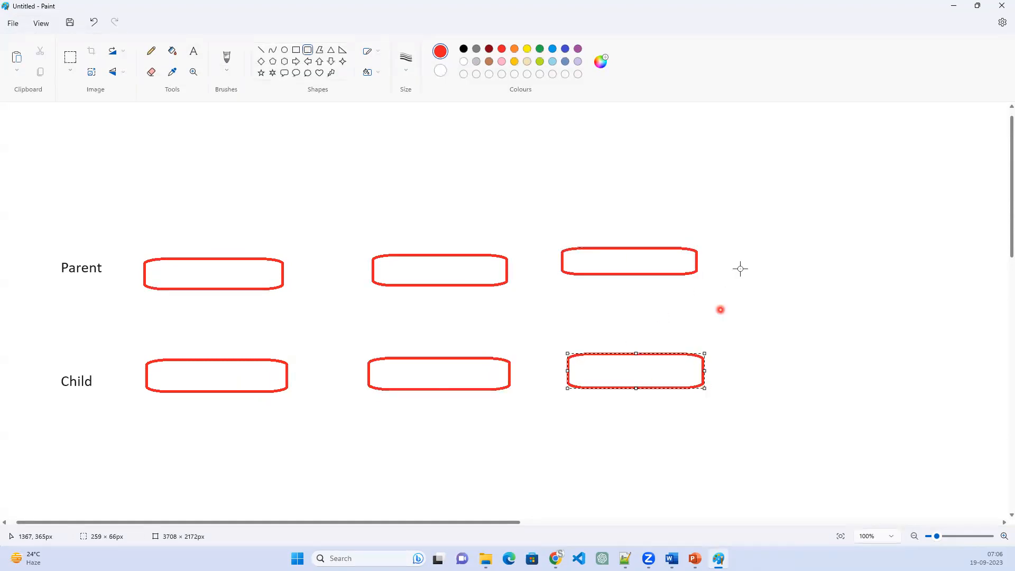
left_click_drag(744, 250, 899, 292)
left_click_drag(746, 341, 893, 384)
- Add the red text "Position (Custom)" inside the first rounded rectangle of the Child row
left_click(194, 51)
left_click(149, 376)
left_click(158, 371)
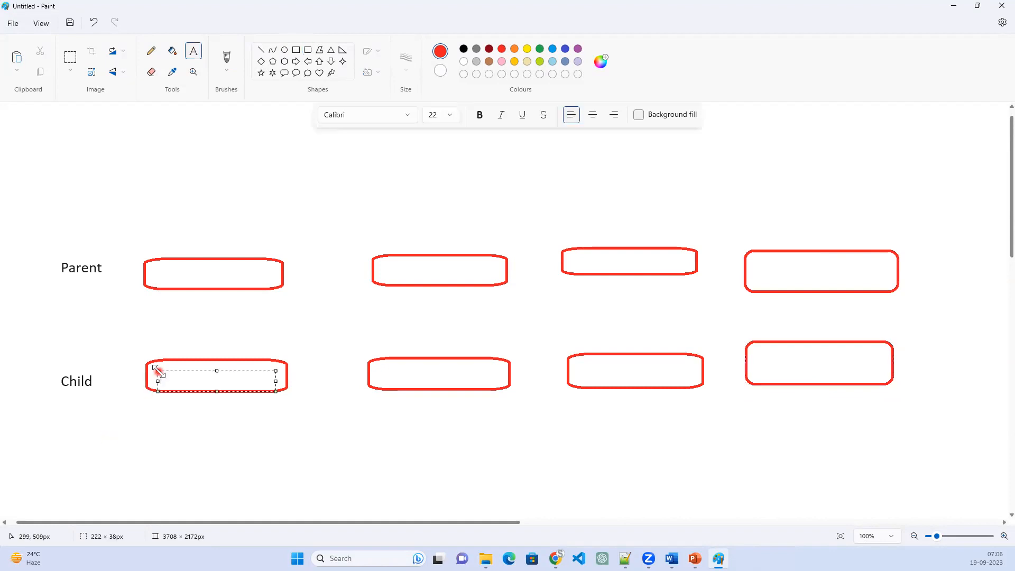
left_click(183, 442)
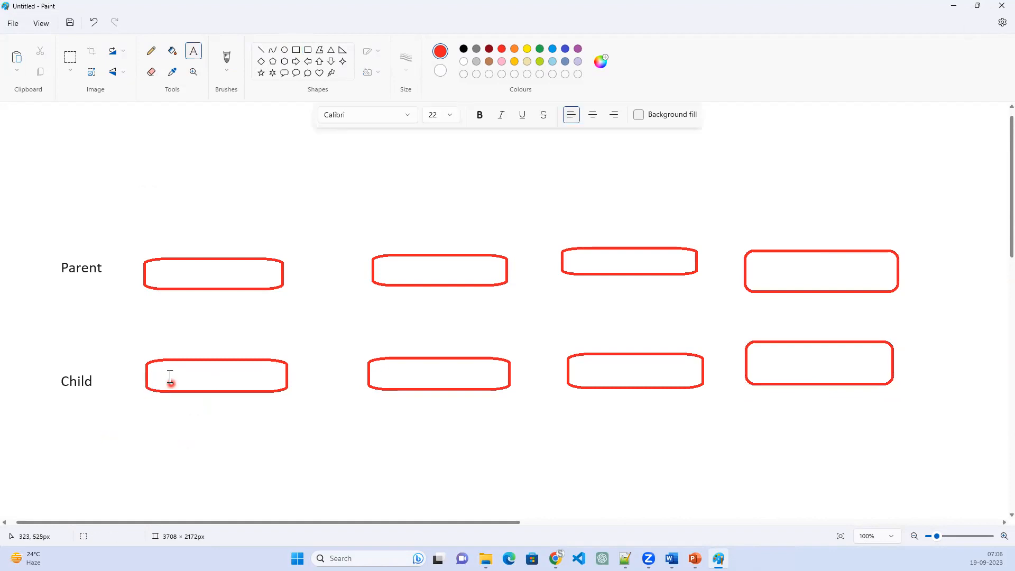
left_click(161, 363)
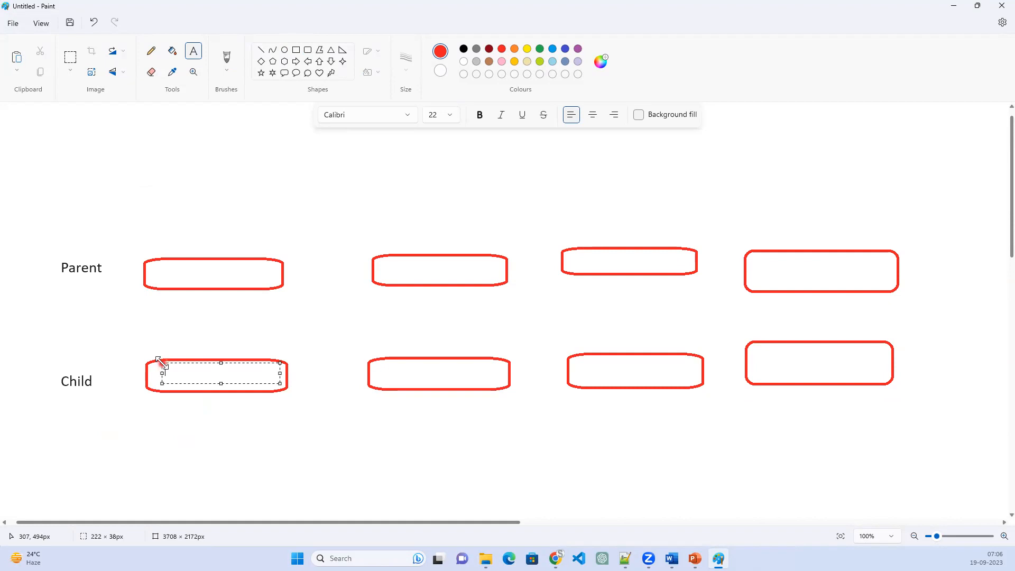
type("Position ")
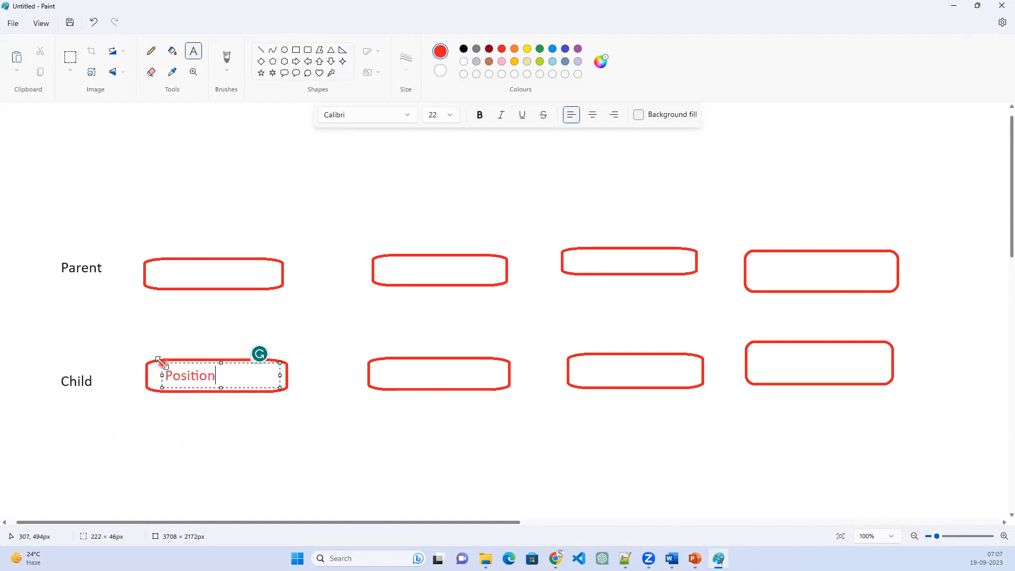
type("(Custom)")
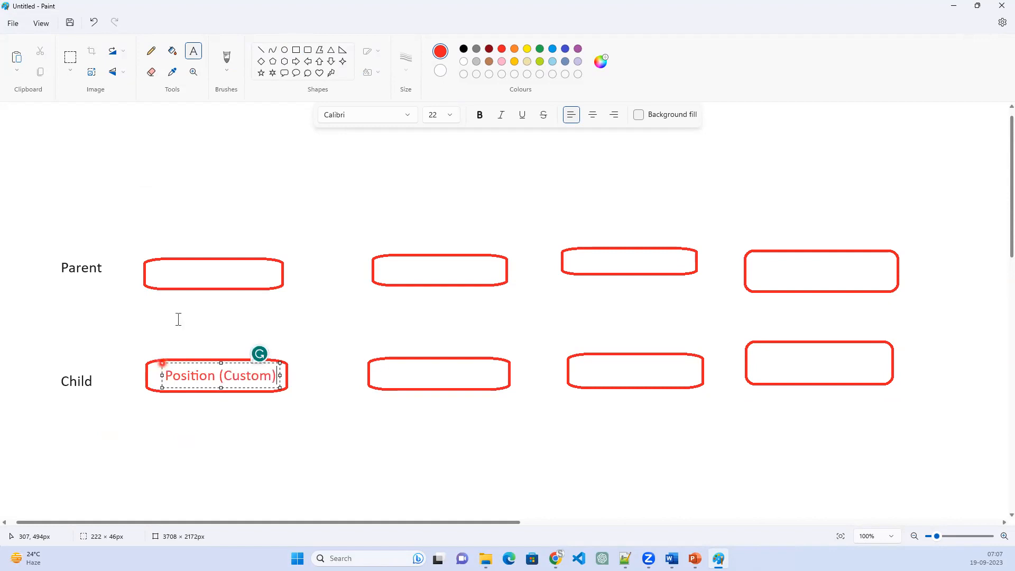
- Enter the text "Hiring Manager(Custom)" in the first rounded rectangle of the Parent row
left_click(150, 269)
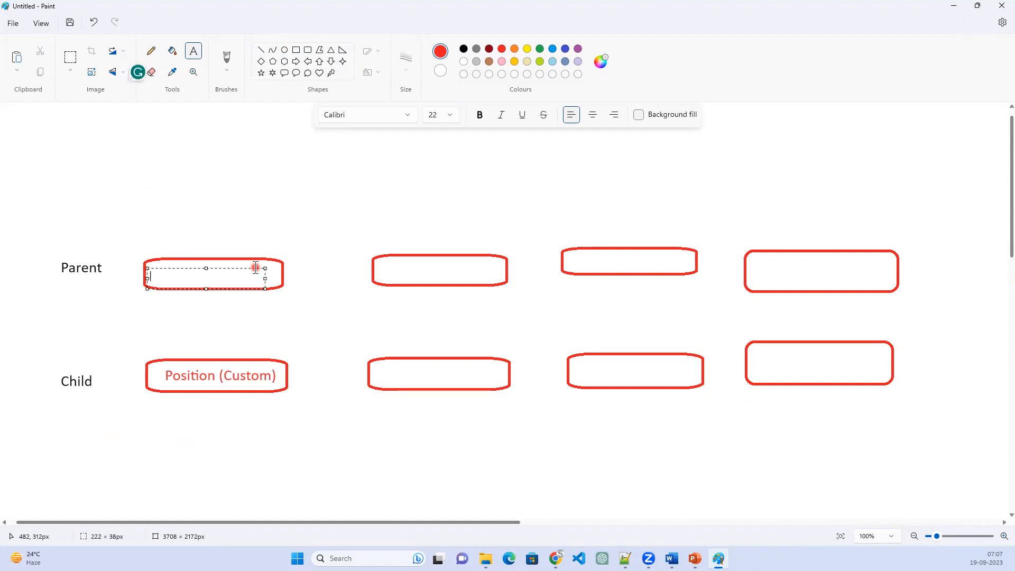
type("Hiring ")
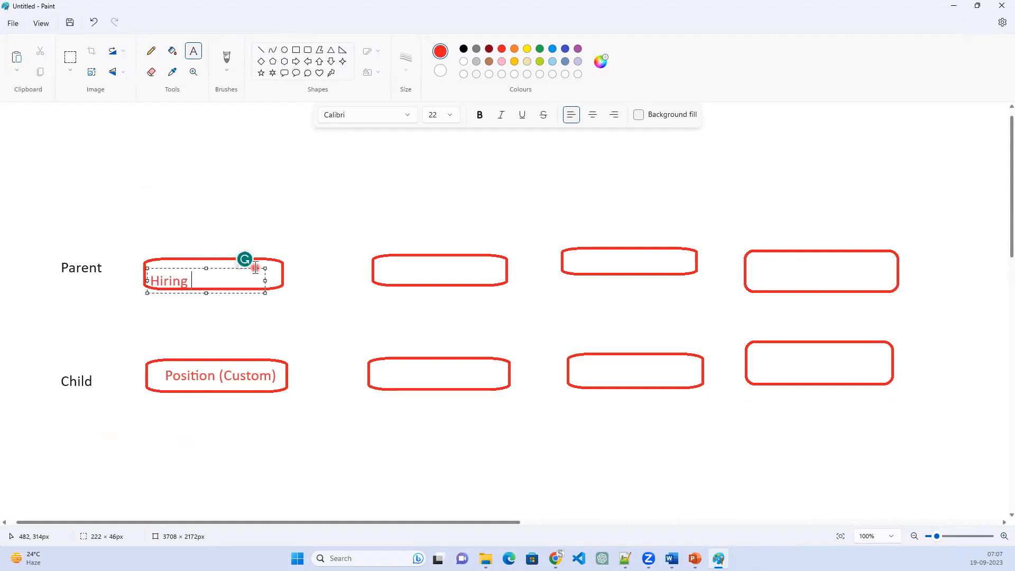
type("Manager(Custom)")
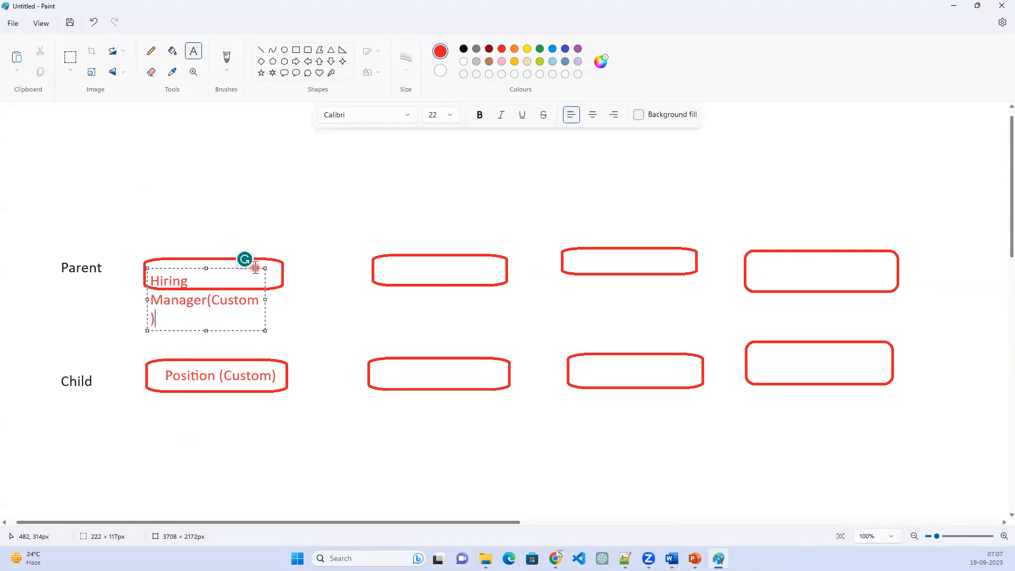
- Set the Hiring Manager label's font size to 18 and fit its text box on one line inside the rectangle
key("ctrl+a")
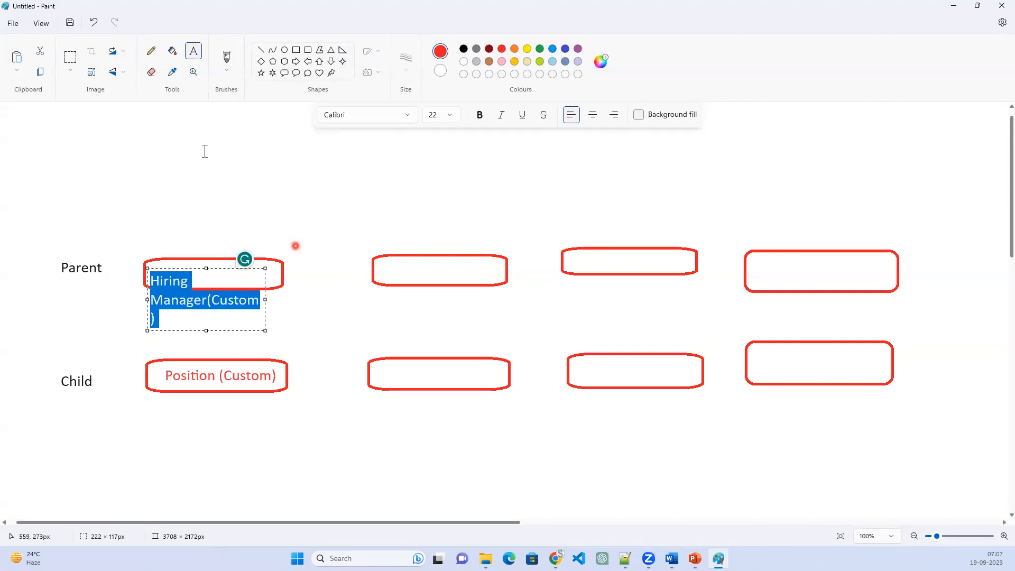
left_click(451, 116)
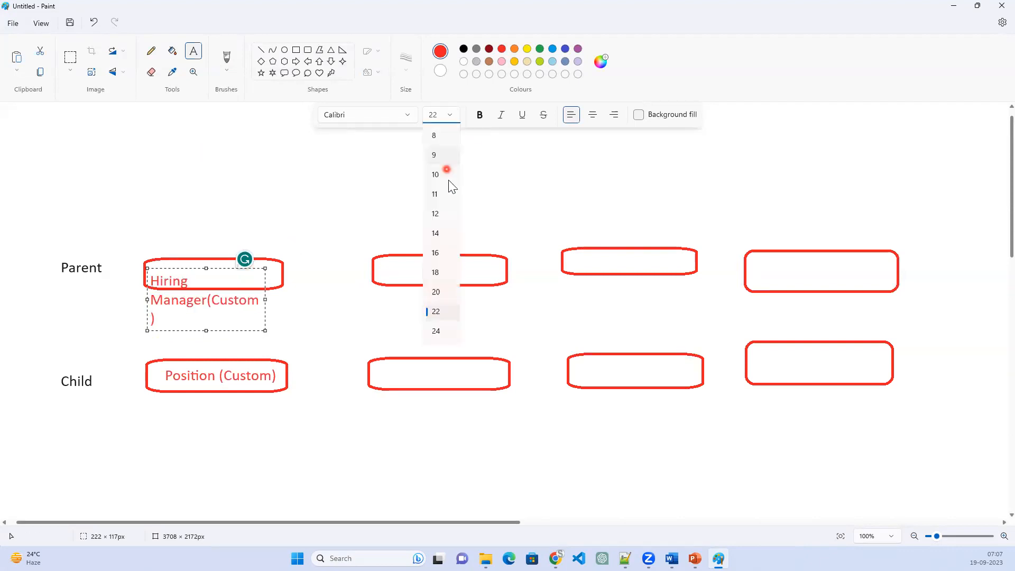
left_click(437, 272)
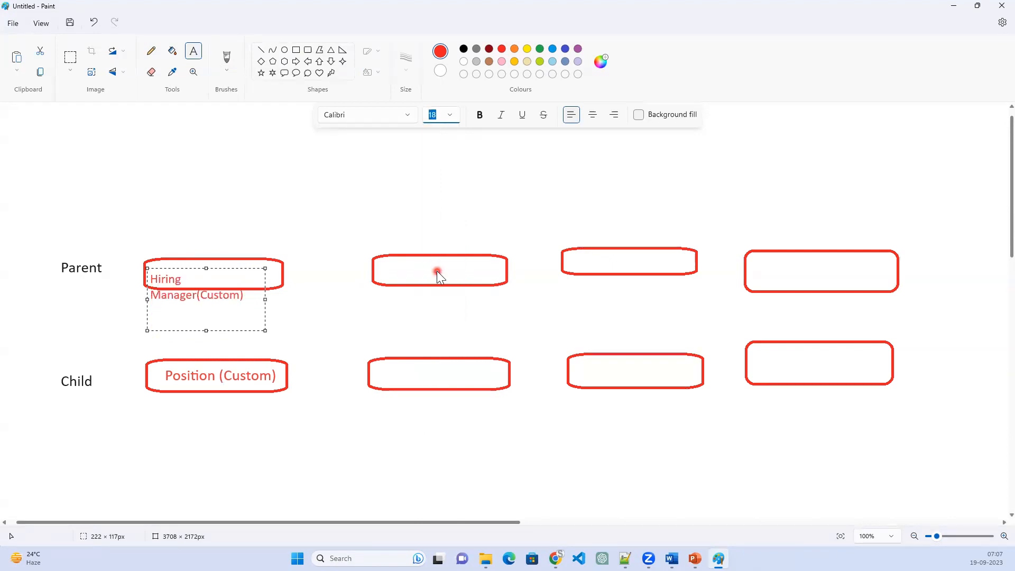
mouse_move(277, 258)
left_mouse_down()
mouse_move(297, 249)
mouse_move(296, 260)
left_mouse_up()
left_click(378, 228)
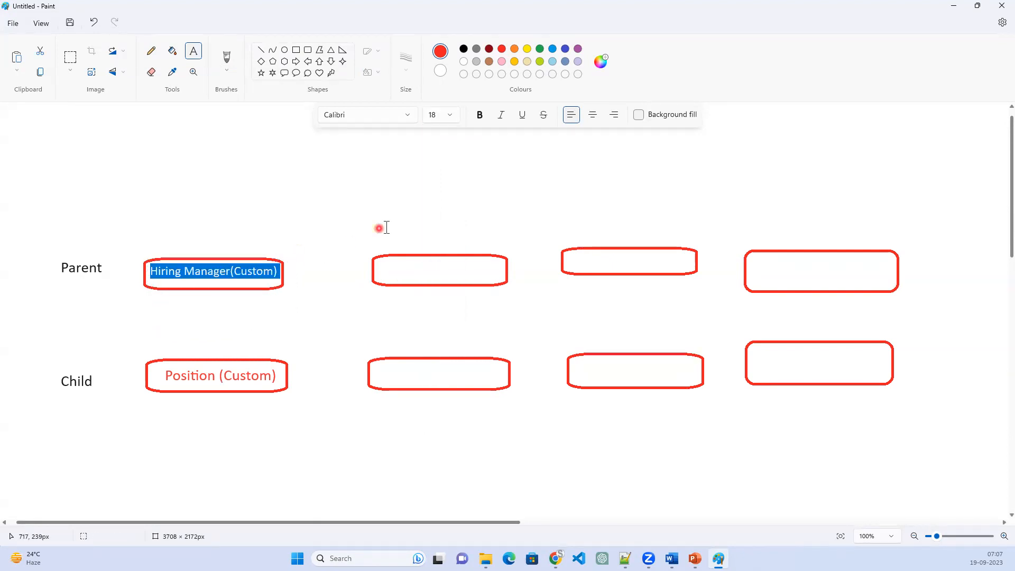
- Place a text box inside the second rounded rectangle of the Child row
left_click(379, 371)
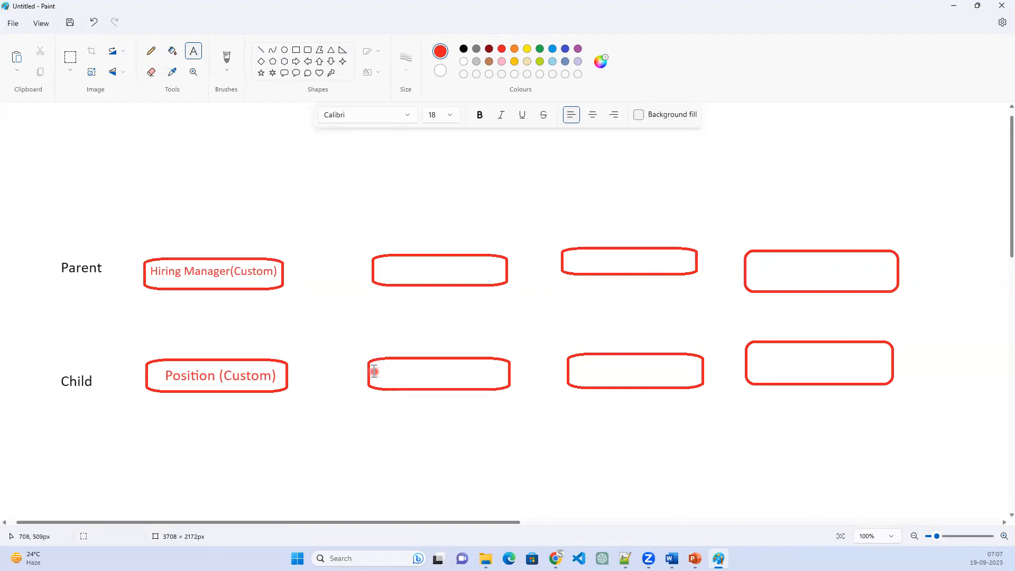
left_click(372, 369)
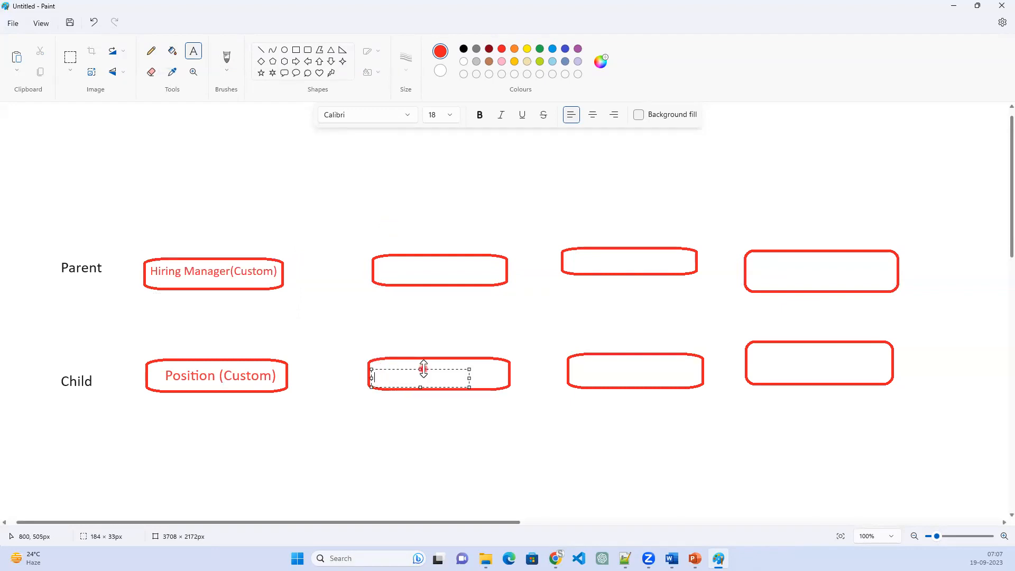